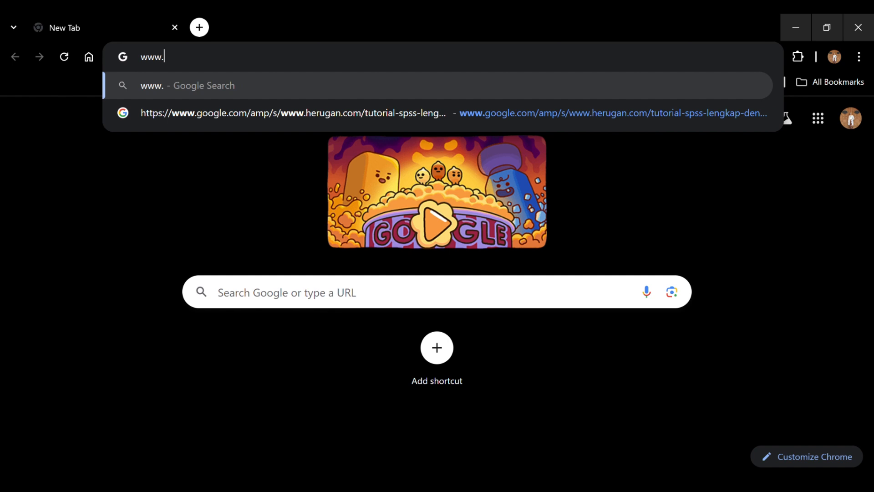
- On mendeley.com, accept cookies and download the Mendeley Reference Manager installer for Windows
{"action": "type", "text": "mendeley"}
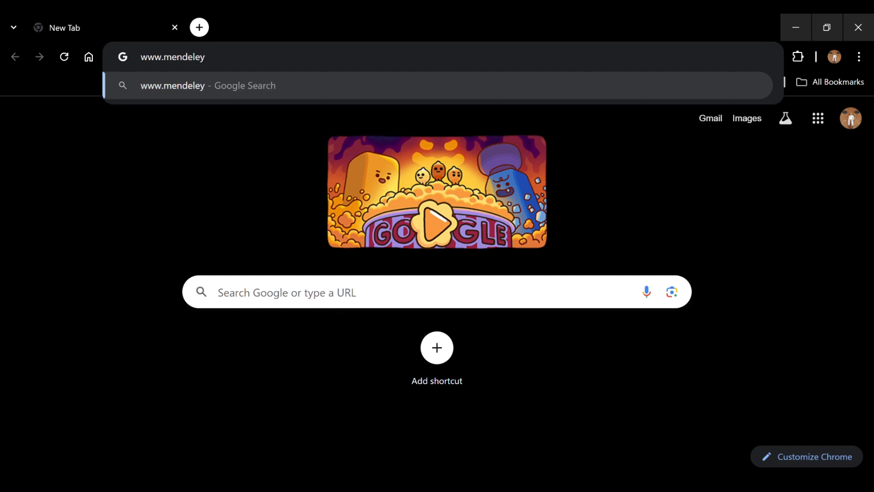
{"action": "type", "text": ".com"}
{"action": "key", "text": "Return"}
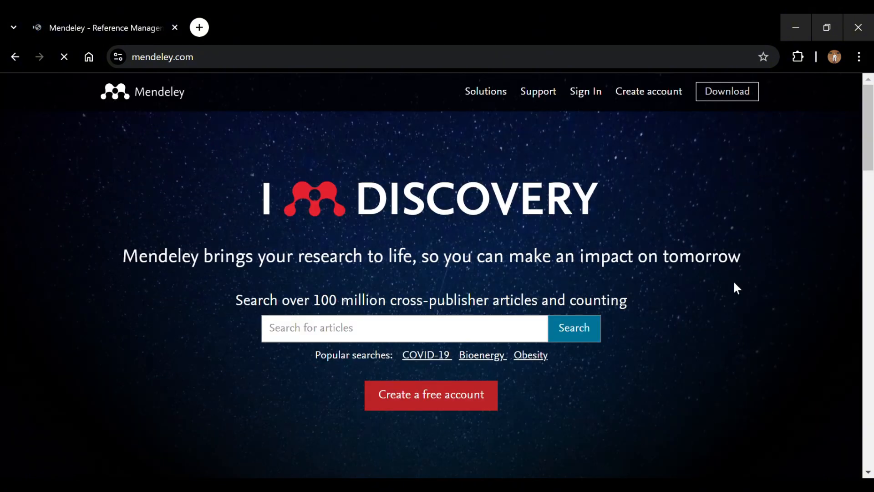
{"action": "left_click", "coordinate": [727, 92]}
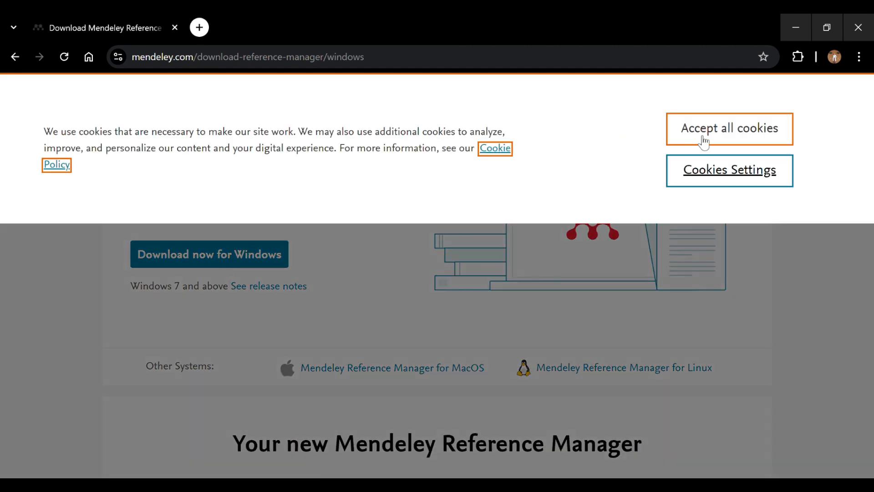
{"action": "left_click", "coordinate": [700, 139]}
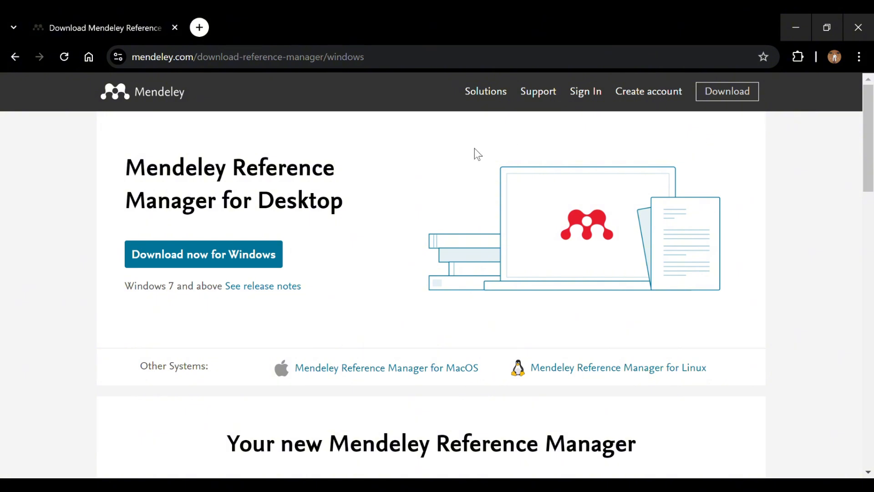
{"action": "left_click", "coordinate": [227, 263]}
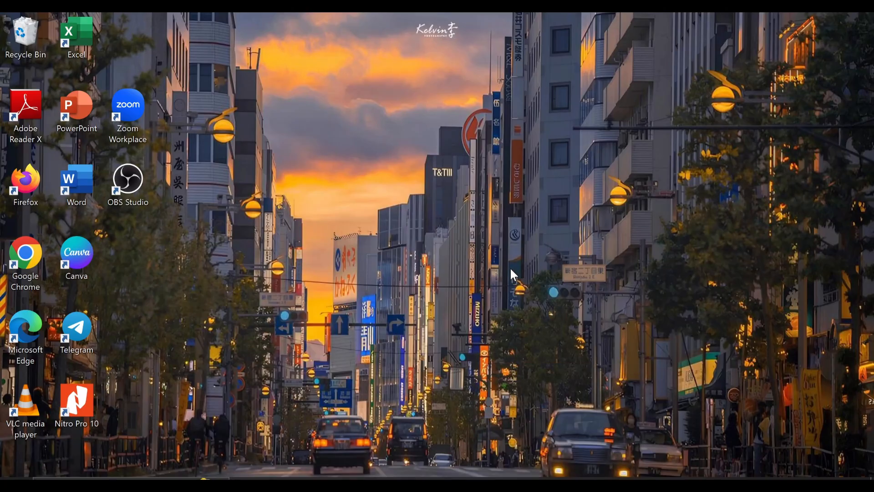
- Run the downloaded installer from Downloads, install Mendeley 2.122.0 for the current user only, and launch it
{"action": "left_click", "coordinate": [314, 484]}
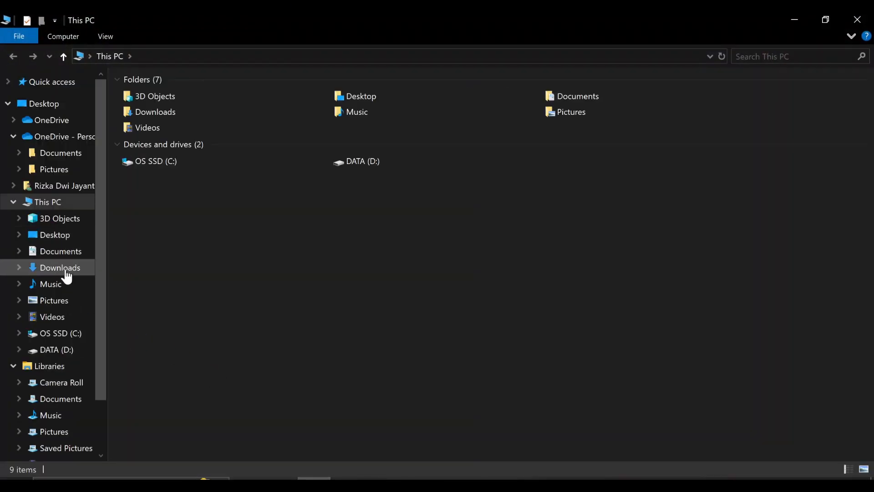
{"action": "left_click", "coordinate": [65, 271]}
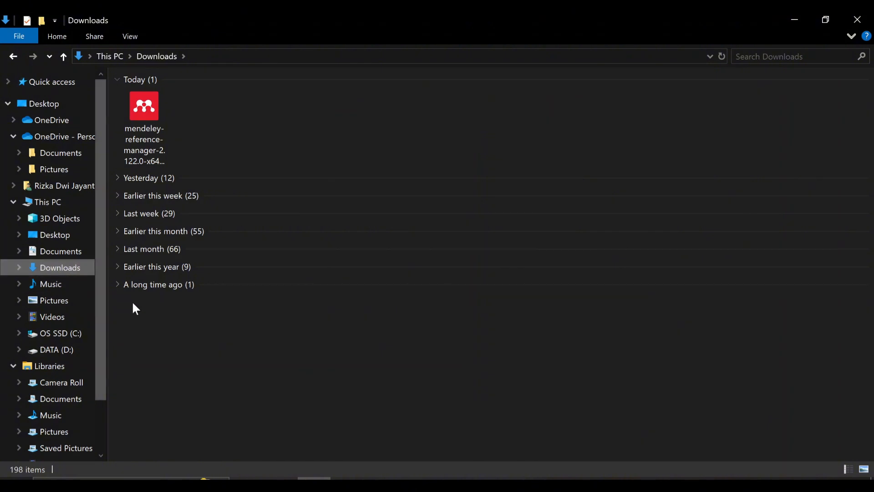
{"action": "left_click", "coordinate": [155, 144]}
{"action": "double_click", "coordinate": [155, 142]}
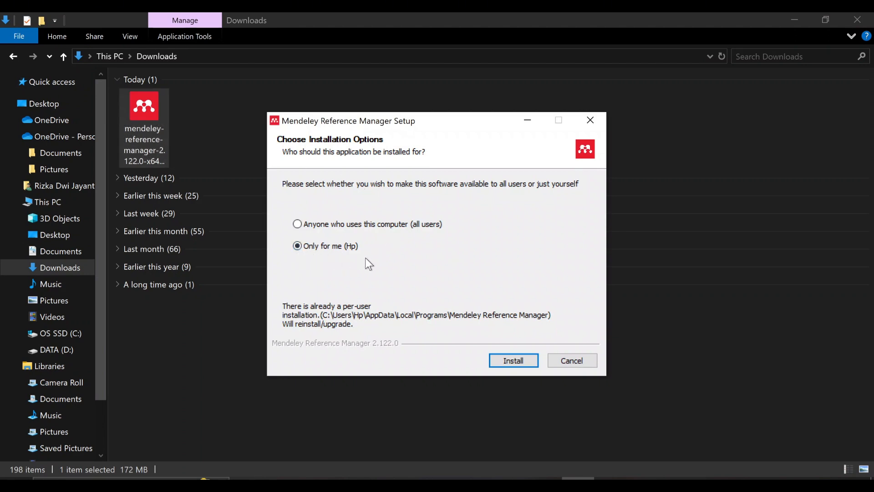
{"action": "left_click", "coordinate": [510, 364]}
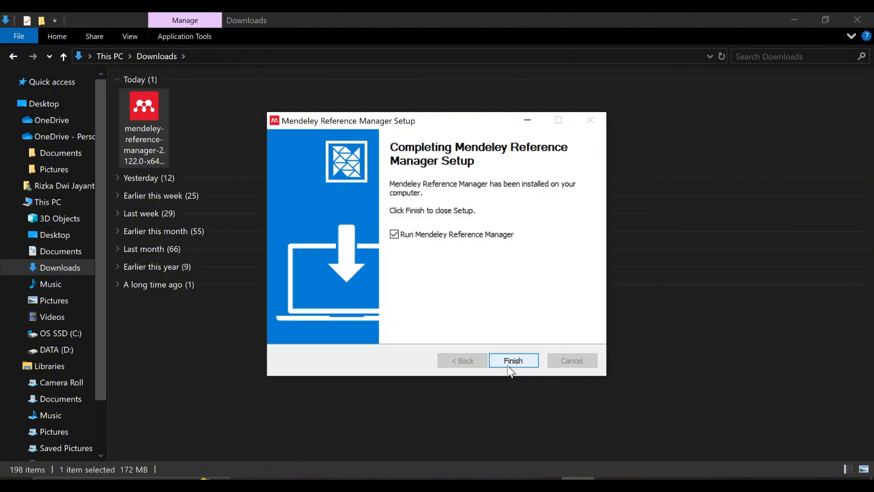
{"action": "left_click", "coordinate": [508, 366]}
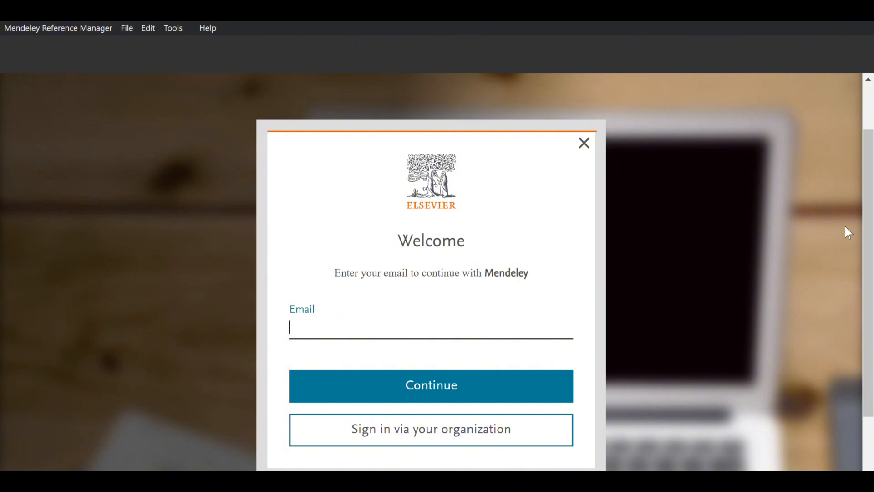
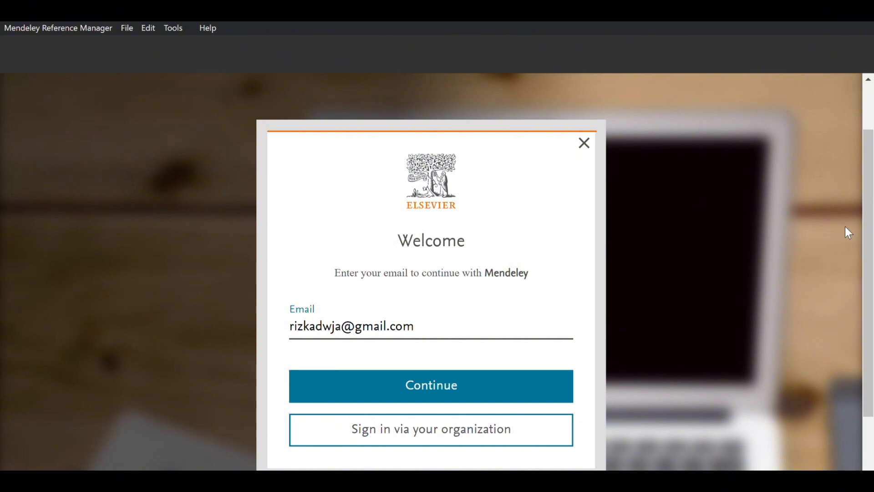
- Submit the sign-up e-mail, then fill in the given name and family name
{"action": "left_click", "coordinate": [429, 391]}
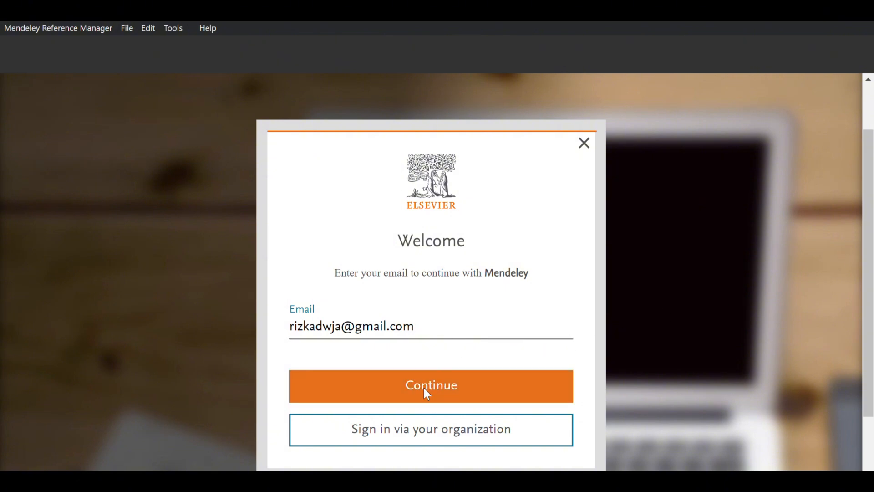
{"action": "scroll", "coordinate": [427, 389], "scroll_direction": "down", "scroll_amount": 2}
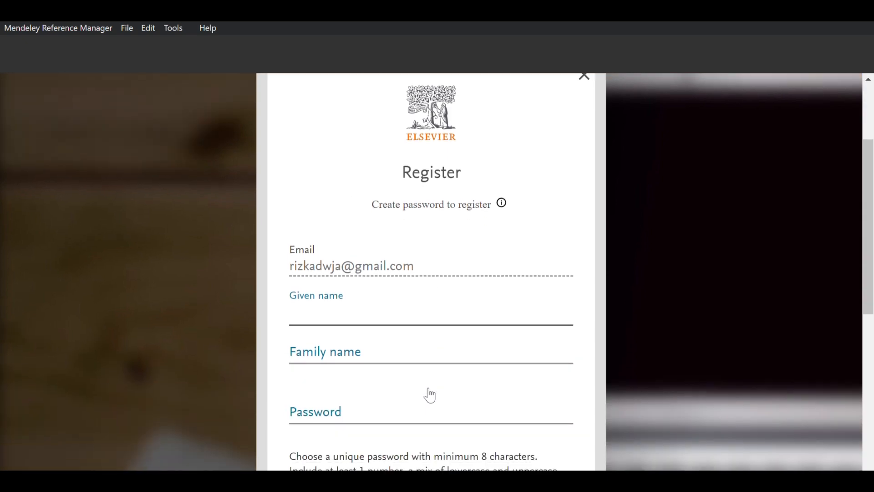
{"action": "left_click", "coordinate": [370, 322]}
{"action": "type", "text": "Rizka"}
{"action": "left_click", "coordinate": [325, 352]}
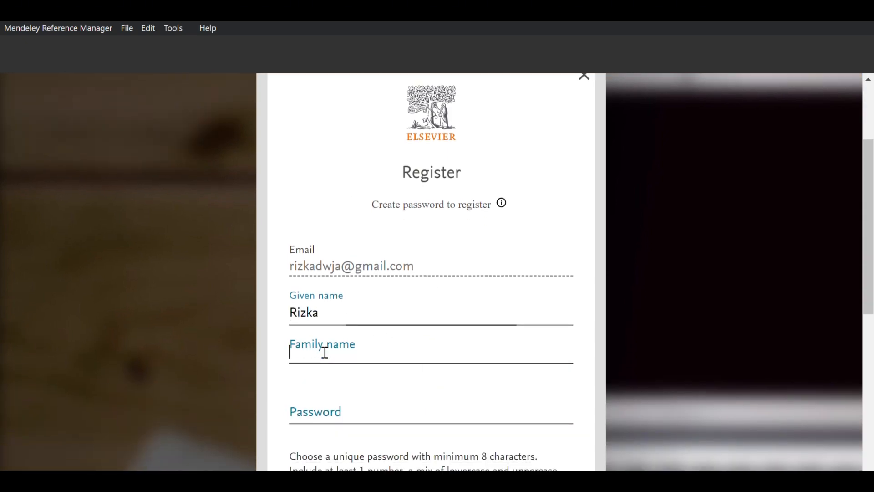
{"action": "type", "text": "Dwi"}
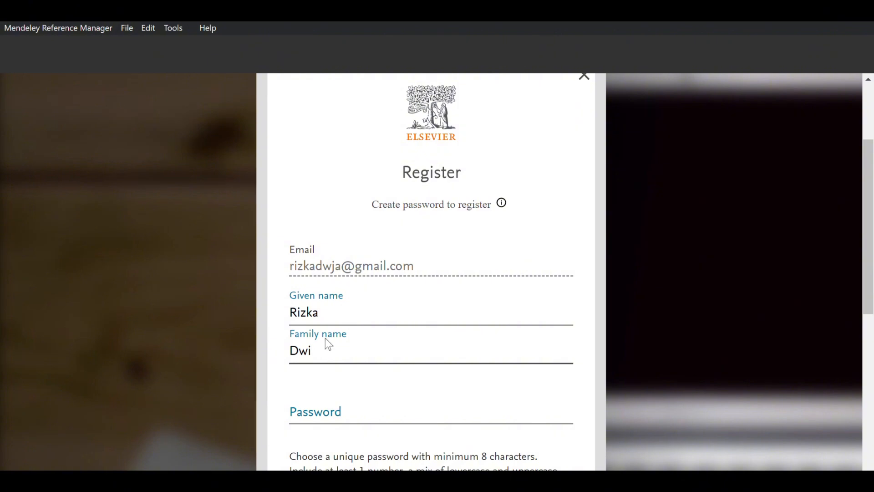
- Enter a strong account password and submit the Elsevier registration form
{"action": "scroll", "coordinate": [329, 344], "scroll_direction": "down", "scroll_amount": 3}
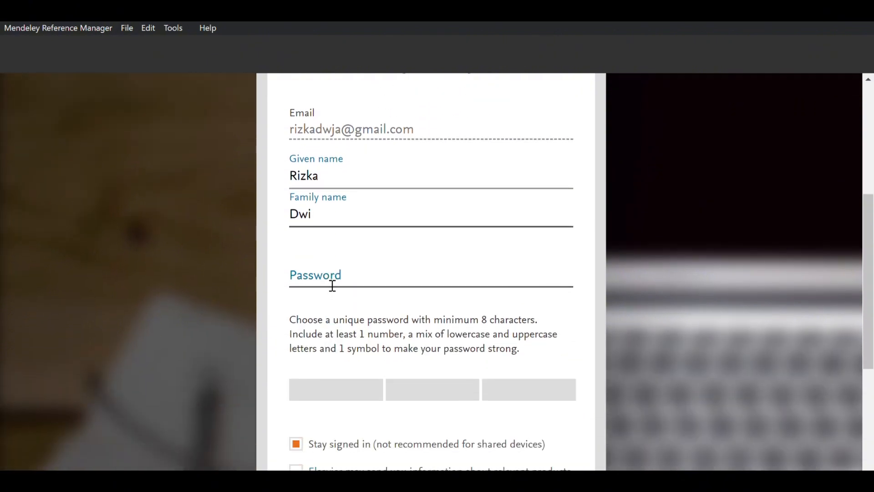
{"action": "left_click", "coordinate": [332, 286]}
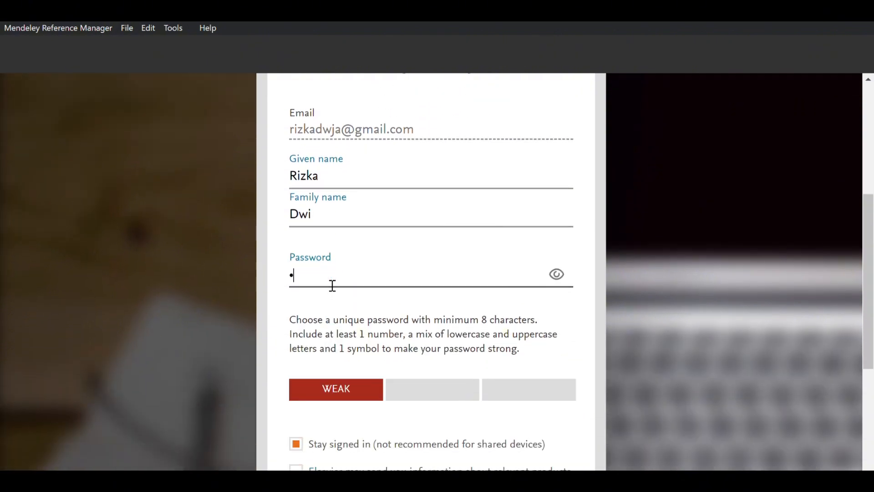
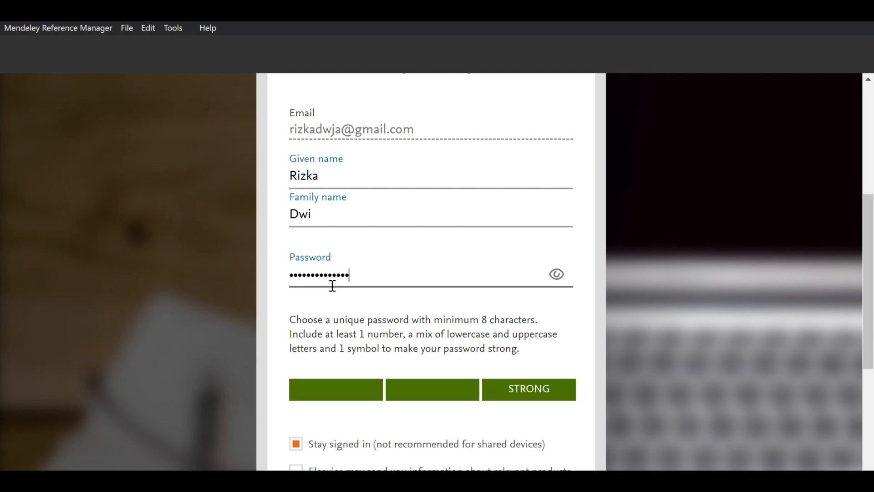
{"action": "scroll", "coordinate": [332, 285], "scroll_direction": "down", "scroll_amount": 5}
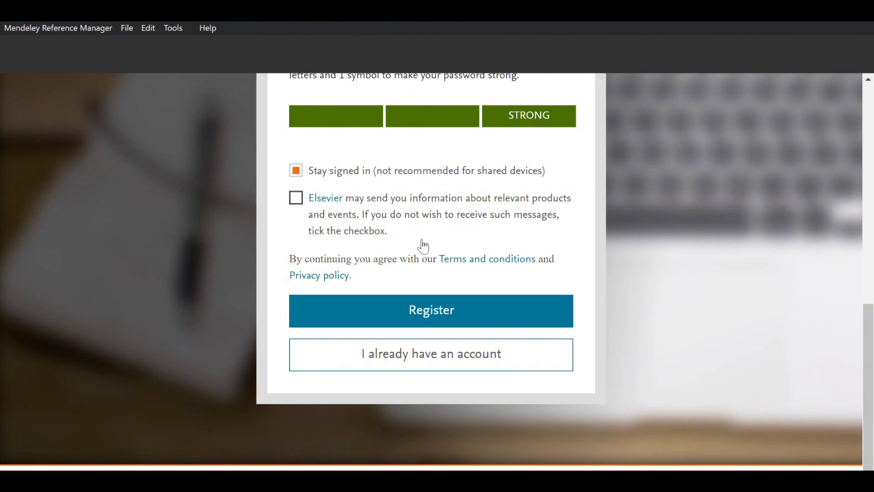
{"action": "left_click", "coordinate": [424, 318]}
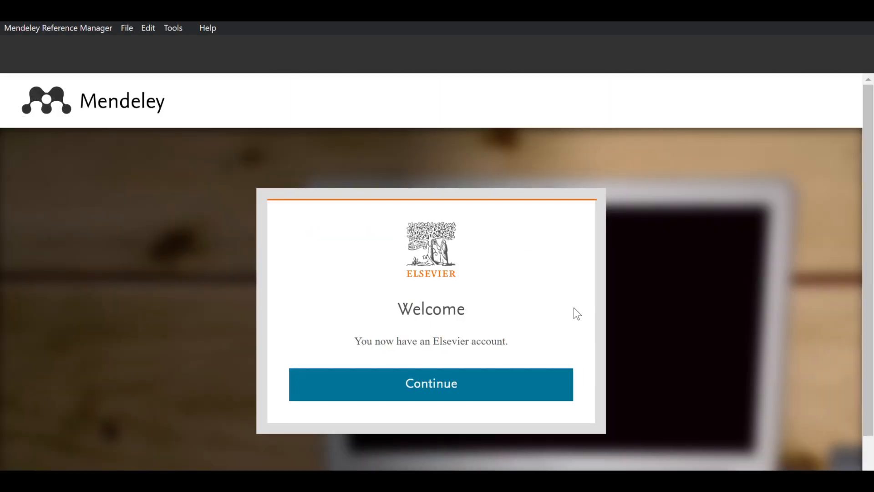
- Continue into the empty library and choose Tools > Install Mendeley Cite for Microsoft Word
{"action": "left_click", "coordinate": [431, 387]}
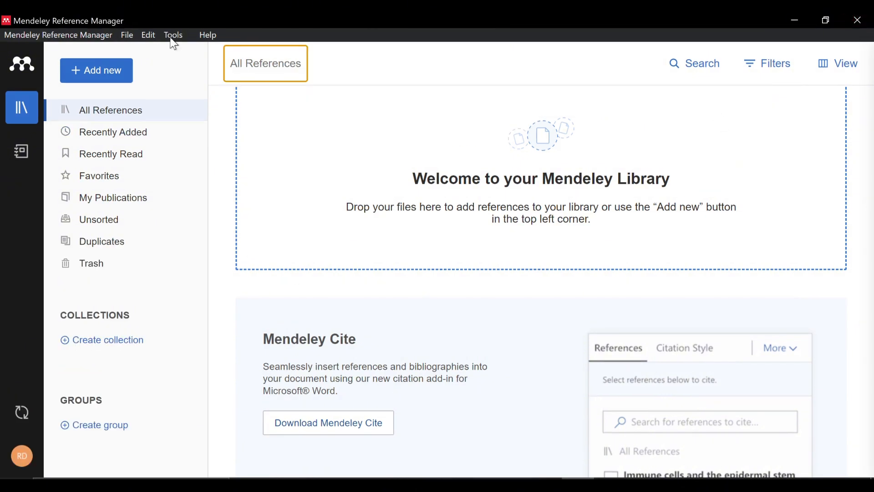
{"action": "left_click", "coordinate": [173, 35]}
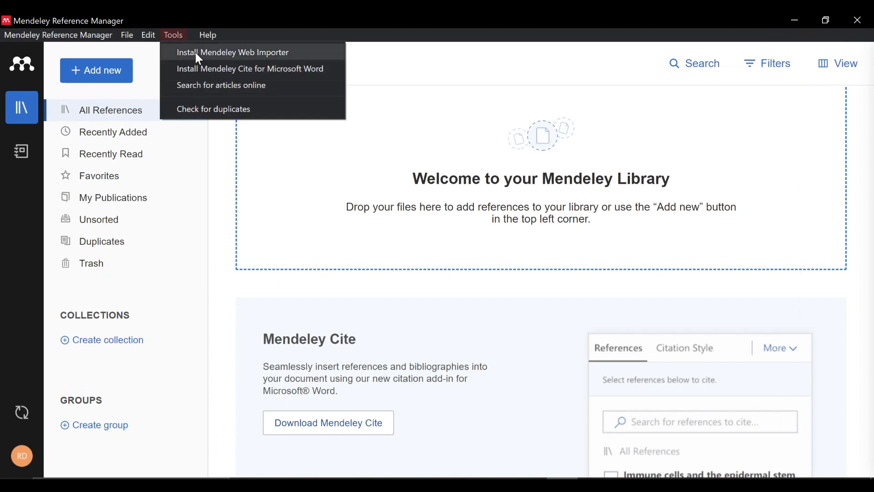
{"action": "left_click", "coordinate": [201, 69]}
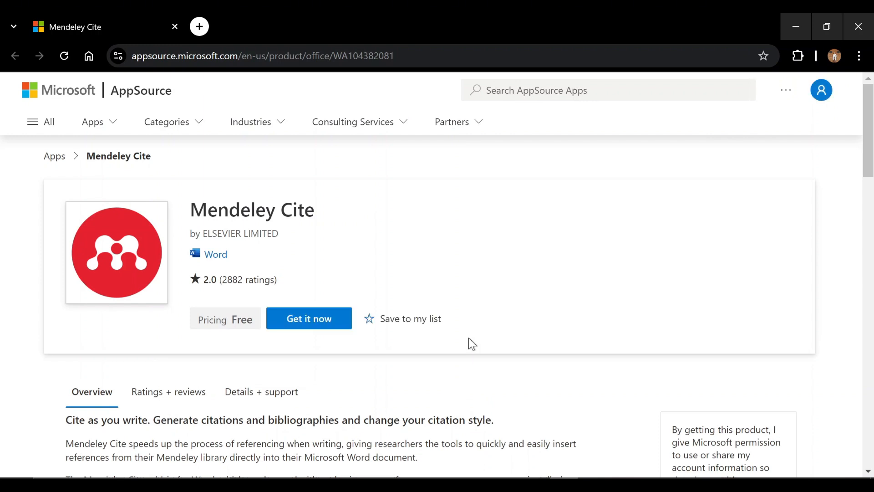
- Request the Mendeley Cite add-in and pick Indonesia as the country/region
{"action": "left_click", "coordinate": [296, 327]}
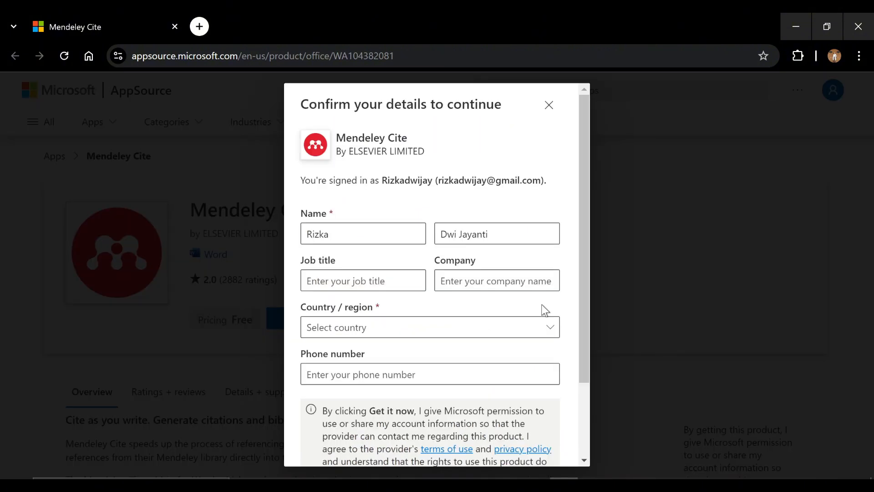
{"action": "left_click", "coordinate": [553, 332]}
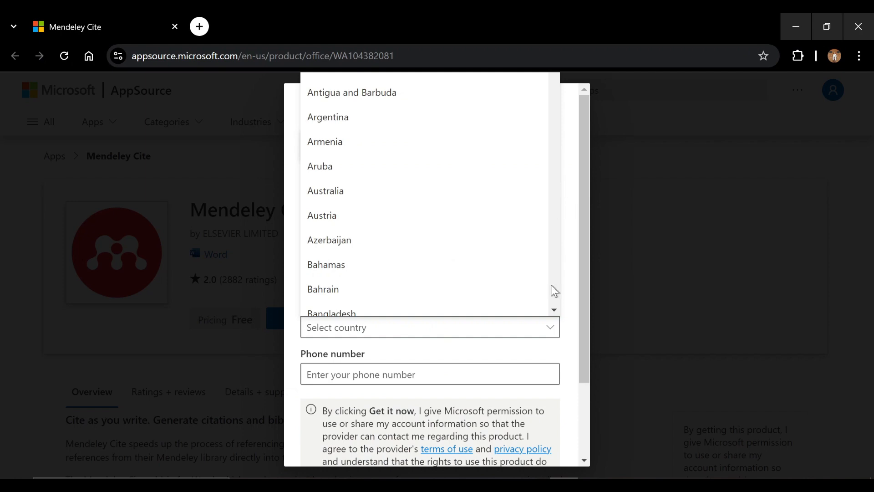
{"action": "left_click", "coordinate": [553, 310]}
{"action": "scroll", "coordinate": [553, 310], "scroll_direction": "down", "scroll_amount": 7}
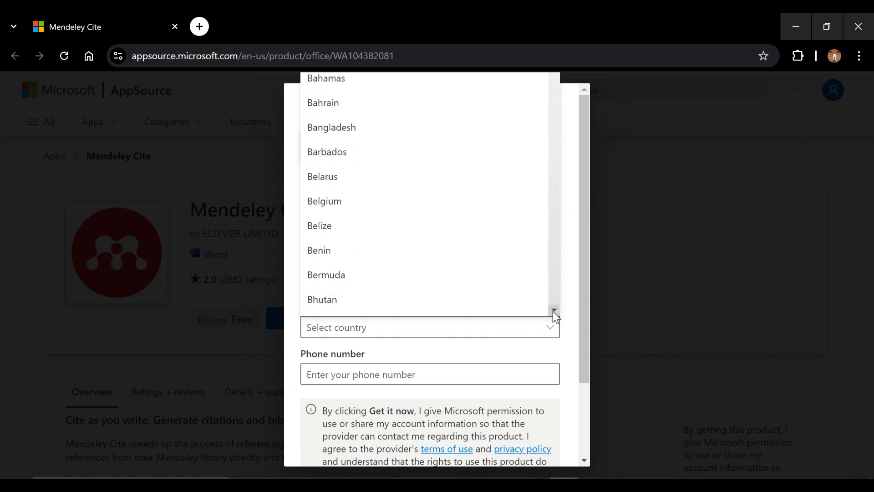
{"action": "scroll", "coordinate": [552, 310], "scroll_direction": "down", "scroll_amount": 5}
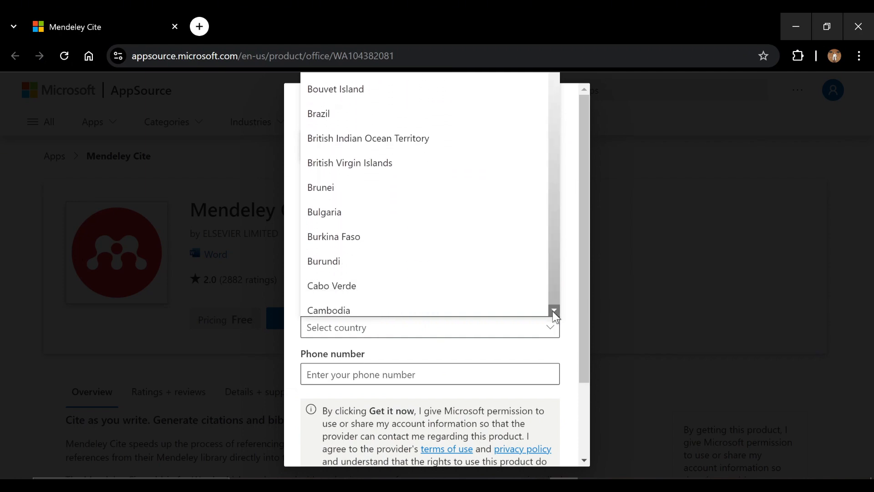
{"action": "scroll", "coordinate": [553, 310], "scroll_direction": "down", "scroll_amount": 5}
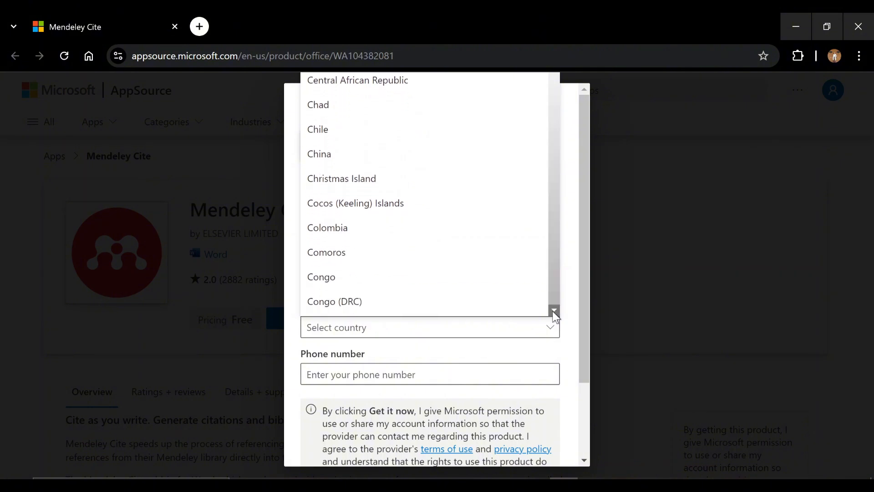
{"action": "scroll", "coordinate": [553, 311], "scroll_direction": "down", "scroll_amount": 5}
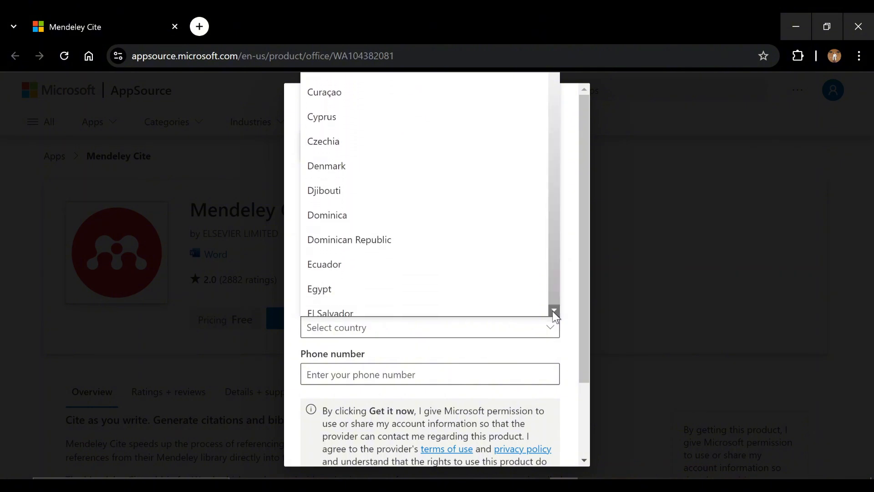
{"action": "scroll", "coordinate": [552, 311], "scroll_direction": "down", "scroll_amount": 5}
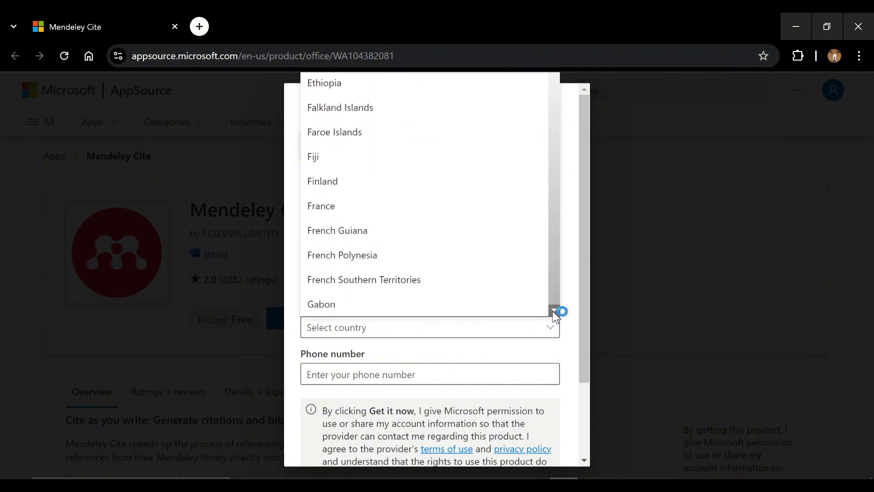
{"action": "scroll", "coordinate": [552, 311], "scroll_direction": "down", "scroll_amount": 5}
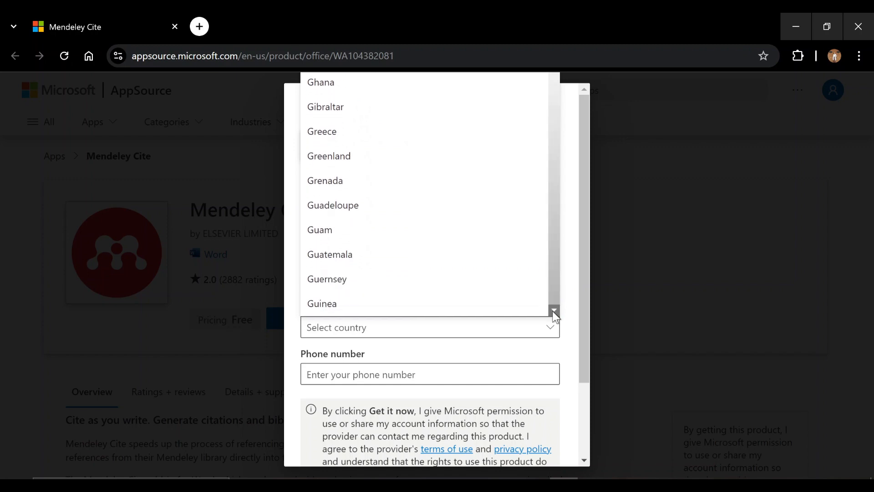
{"action": "scroll", "coordinate": [552, 311], "scroll_direction": "down", "scroll_amount": 5}
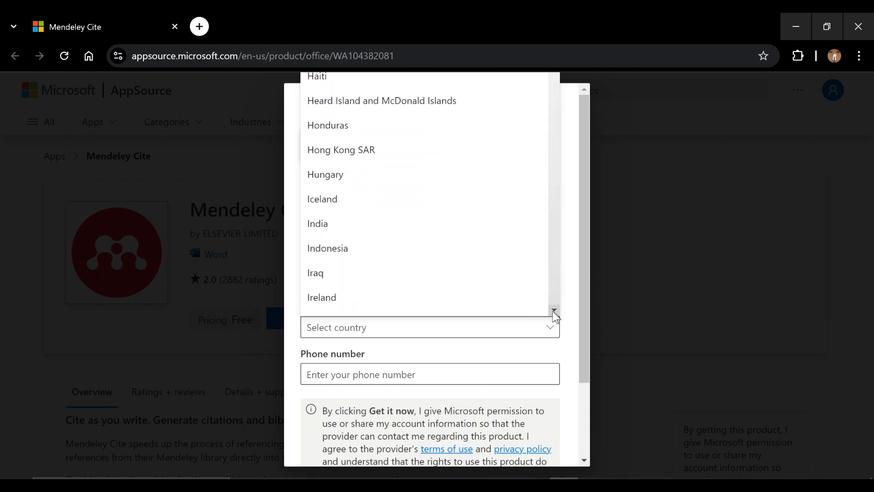
{"action": "left_click", "coordinate": [472, 263]}
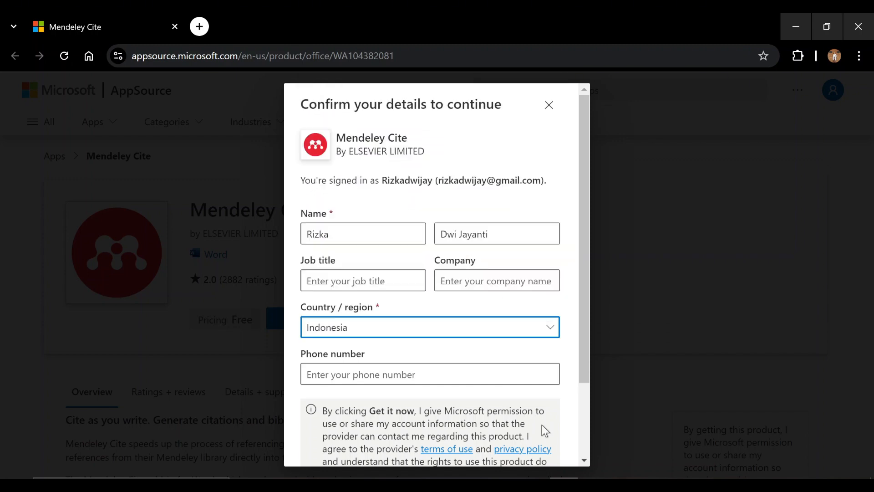
- Submit the details and continue with the already signed-in Microsoft account
{"action": "left_click", "coordinate": [585, 460]}
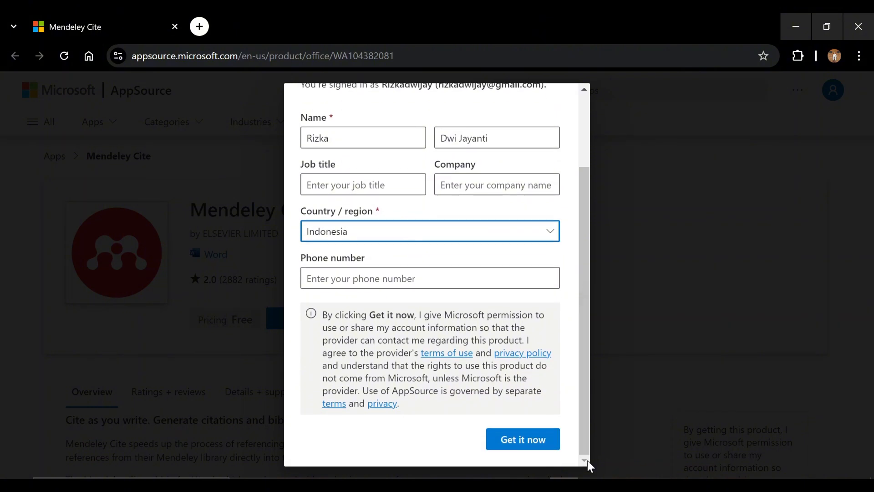
{"action": "left_click", "coordinate": [506, 438]}
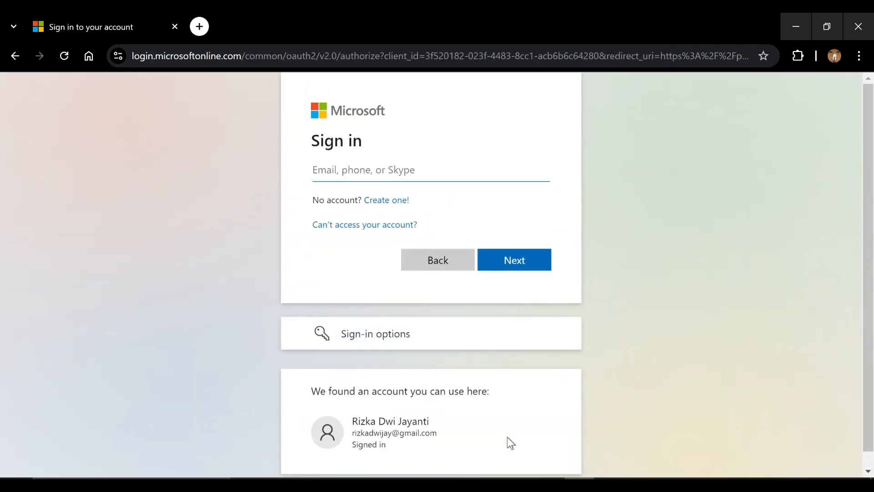
{"action": "left_click", "coordinate": [448, 434]}
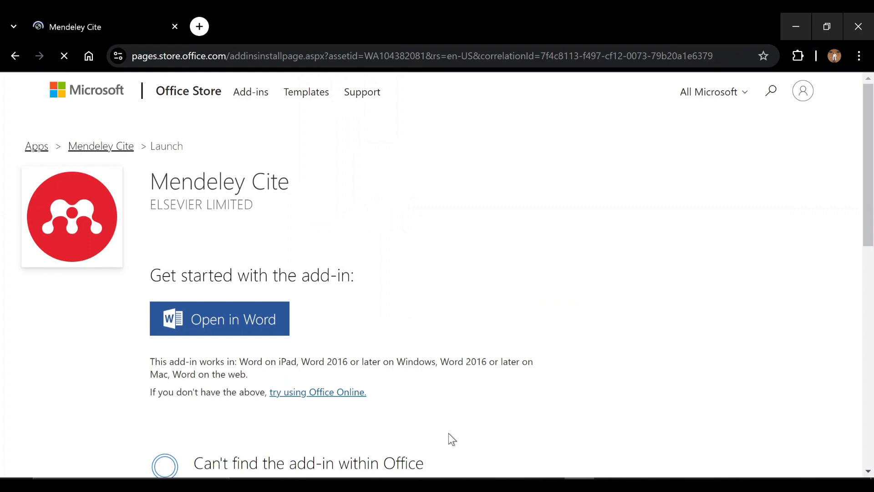
- Open the Mendeley Cite add-in in Word, allowing the browser to launch Word
{"action": "left_click", "coordinate": [269, 332]}
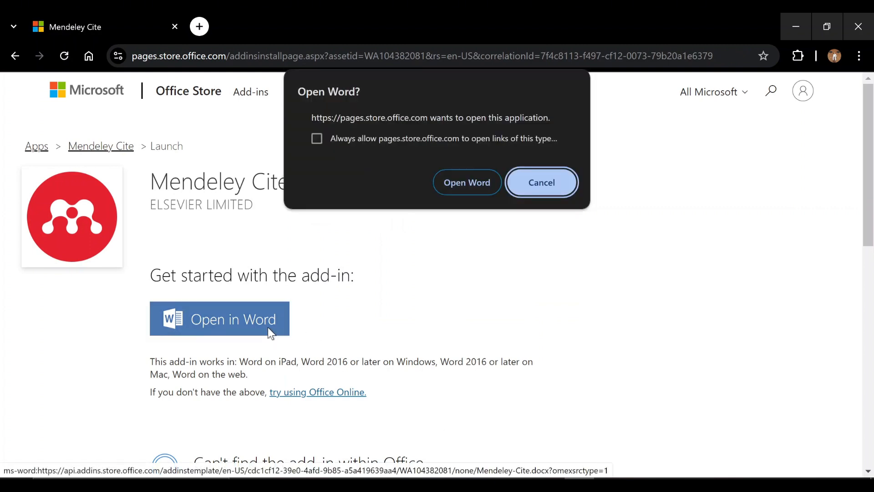
{"action": "left_click", "coordinate": [460, 190]}
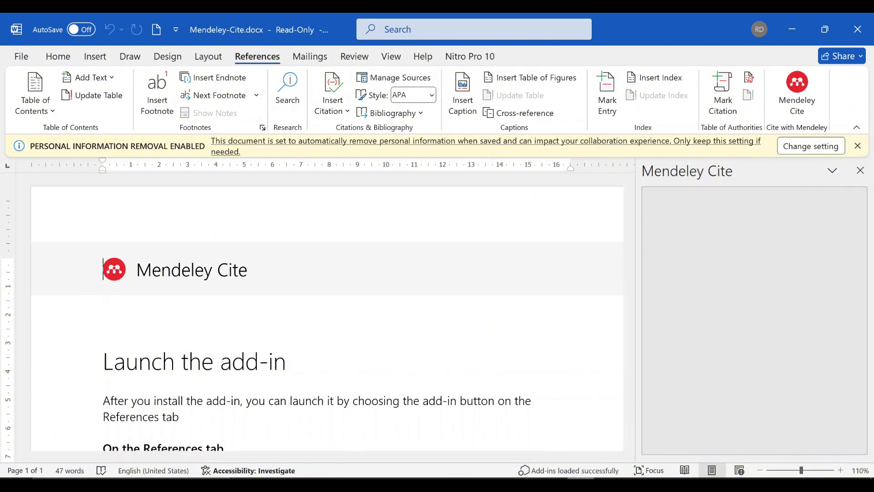
- Close Word and open Tools > Search for articles online in Mendeley Web
{"action": "left_click", "coordinate": [866, 29]}
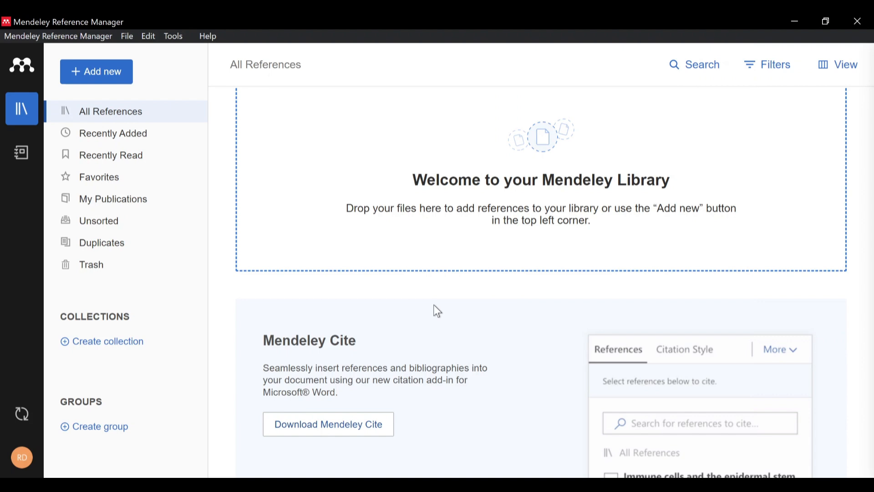
{"action": "left_click", "coordinate": [171, 38]}
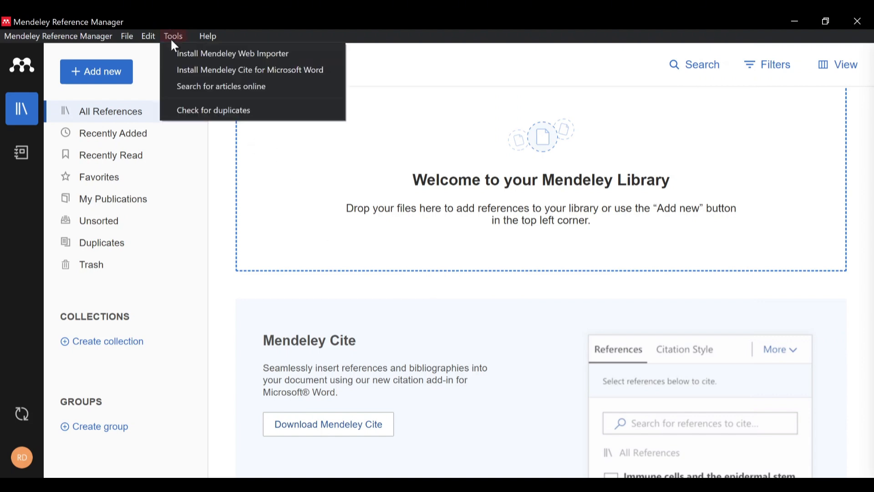
{"action": "left_click", "coordinate": [185, 87]}
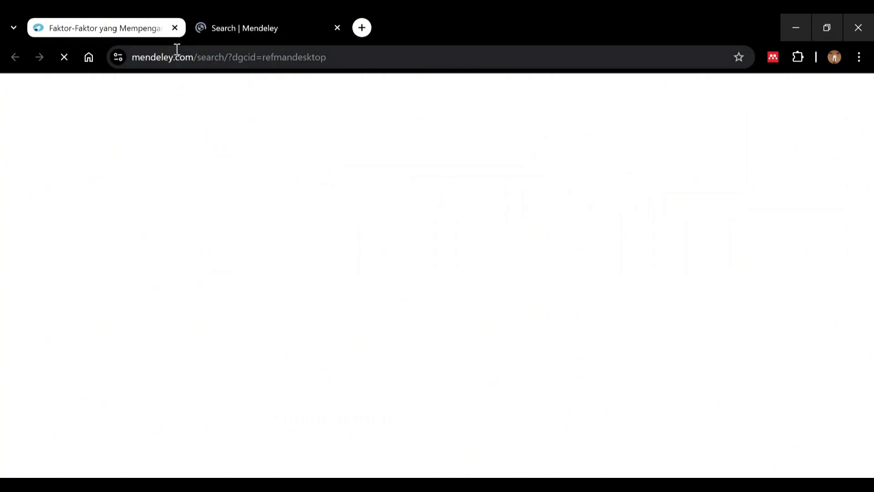
{"action": "left_click", "coordinate": [175, 28]}
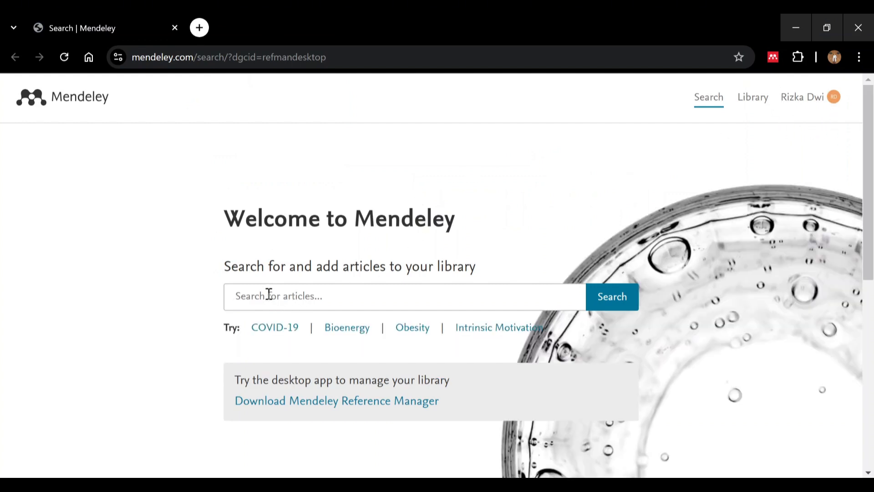
- Search for 'penghindaran pajak', filter to Open Access, then return to the desktop app
{"action": "type", "text": "penghinda"}
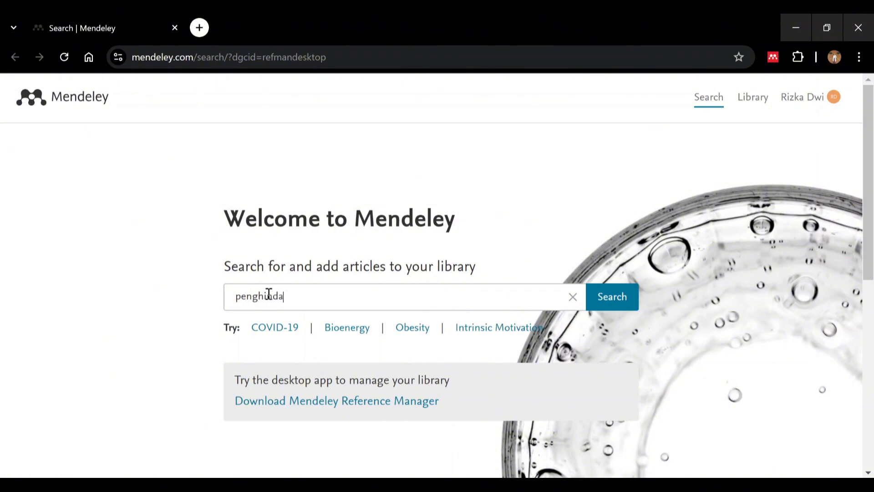
{"action": "type", "text": "ran pajak"}
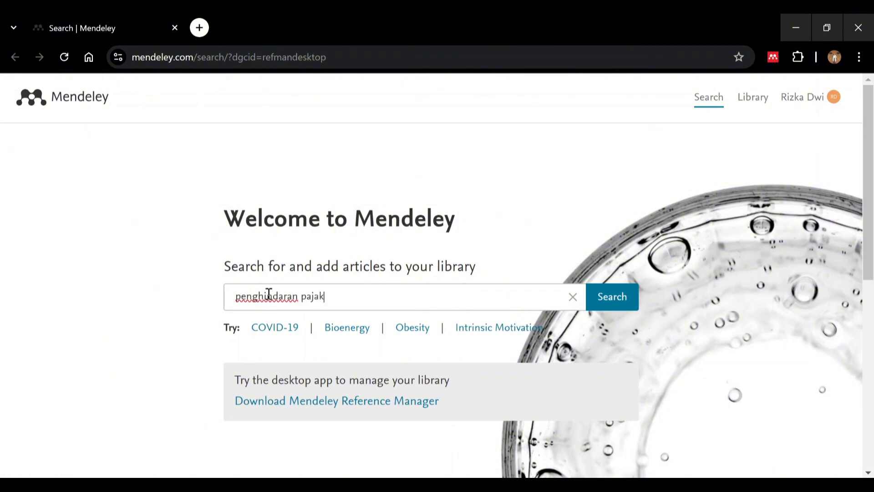
{"action": "key", "text": "Return"}
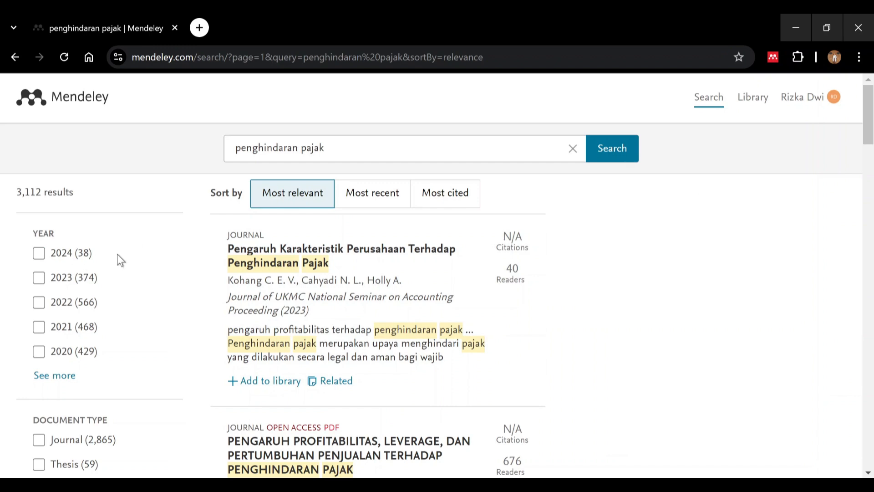
{"action": "scroll", "coordinate": [126, 310], "scroll_direction": "down", "scroll_amount": 3}
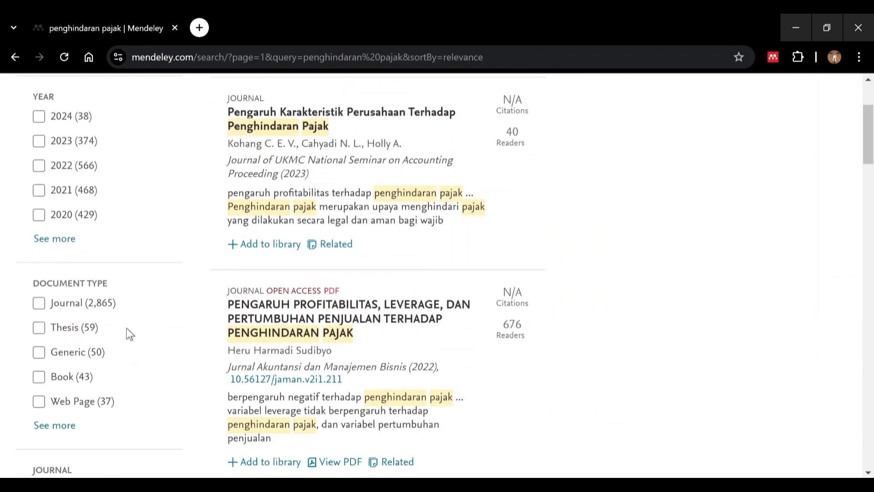
{"action": "scroll", "coordinate": [127, 332], "scroll_direction": "down", "scroll_amount": 6}
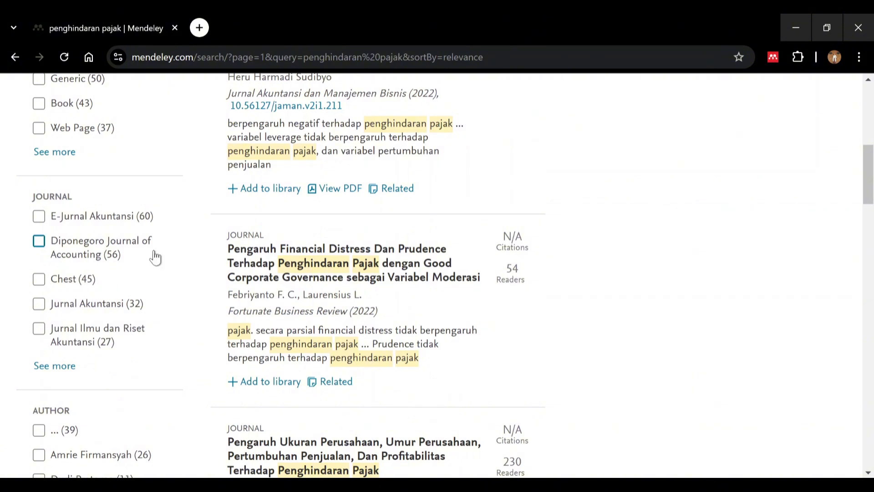
{"action": "scroll", "coordinate": [161, 271], "scroll_direction": "down", "scroll_amount": 2}
{"action": "scroll", "coordinate": [136, 274], "scroll_direction": "down", "scroll_amount": 2}
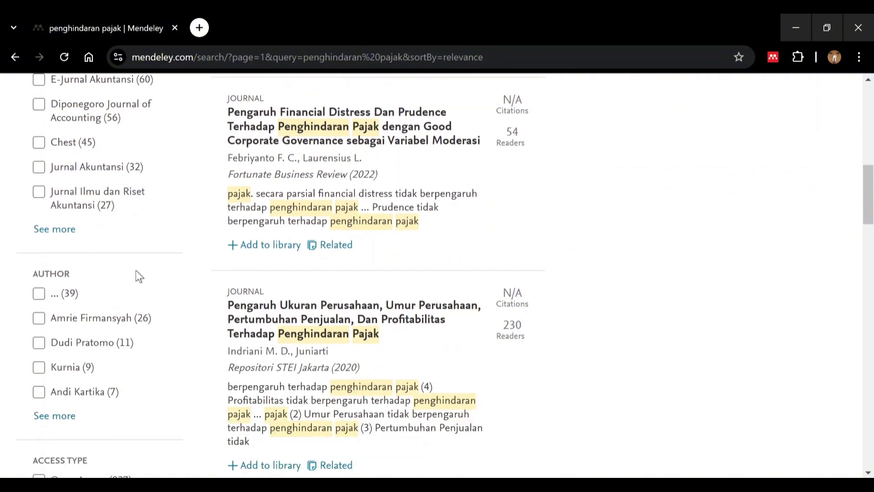
{"action": "scroll", "coordinate": [155, 342], "scroll_direction": "down", "scroll_amount": 3}
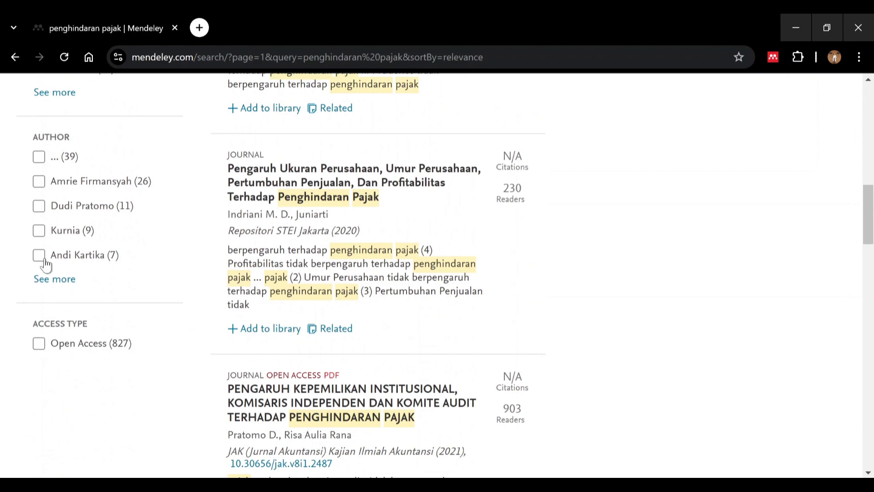
{"action": "left_click", "coordinate": [40, 349]}
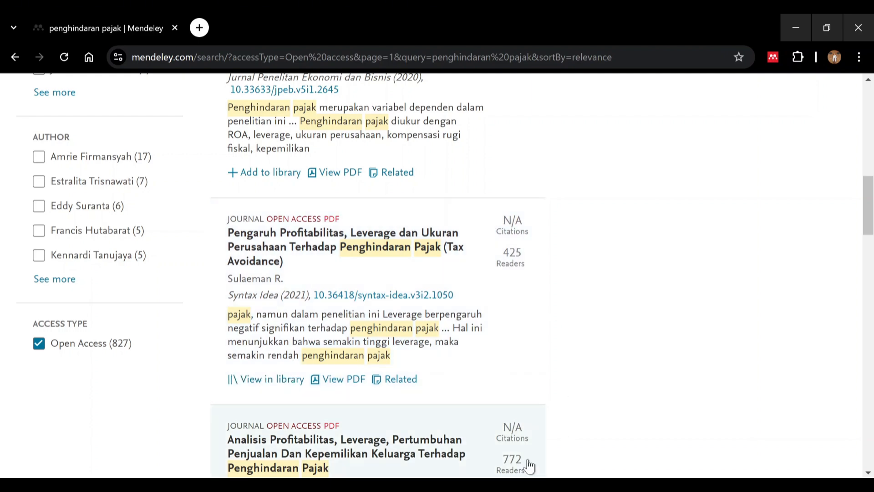
{"action": "key", "text": "alt+Tab"}
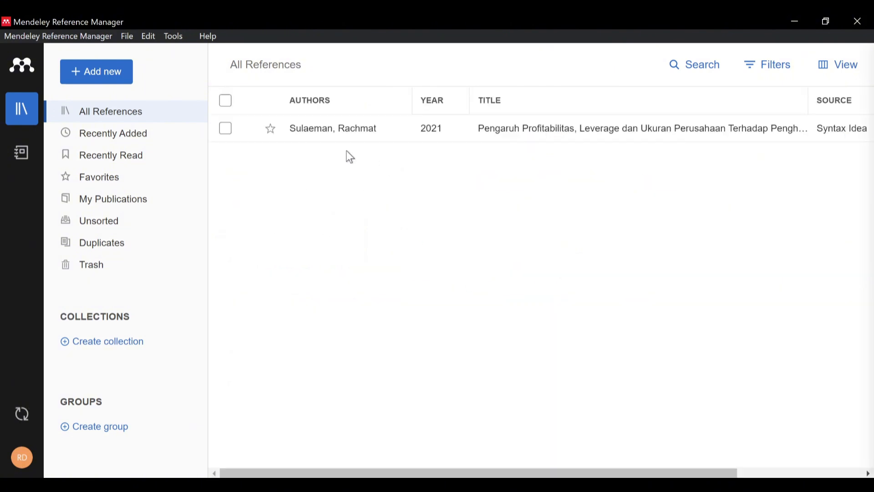
- Open and read the 2021 tax-avoidance article's PDF, then close its details panel and PDF tab
{"action": "left_click", "coordinate": [347, 132]}
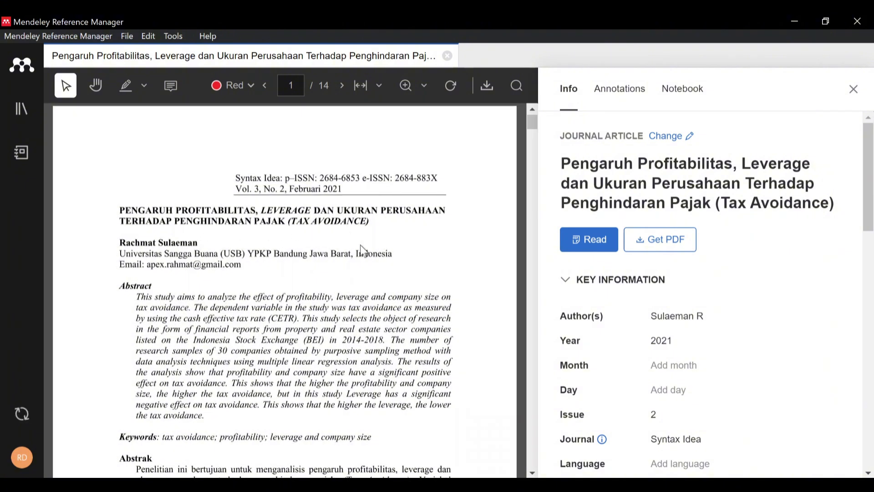
{"action": "scroll", "coordinate": [363, 251], "scroll_direction": "down", "scroll_amount": 2}
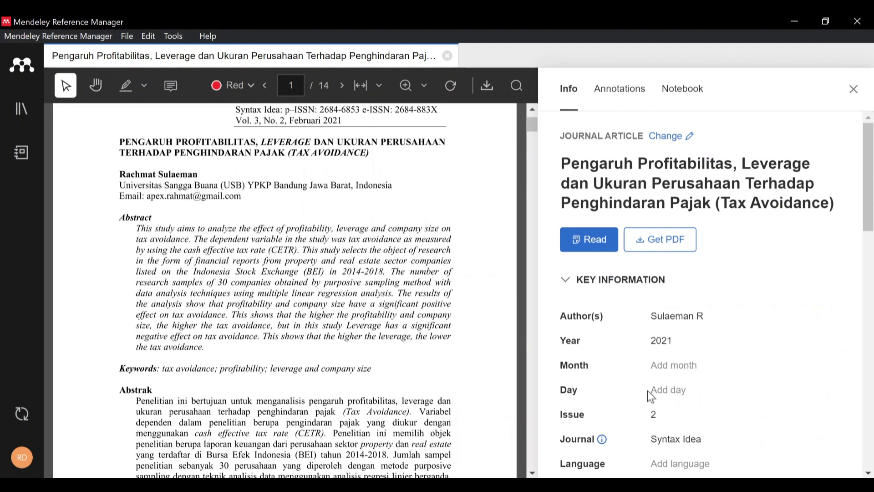
{"action": "left_click", "coordinate": [853, 89]}
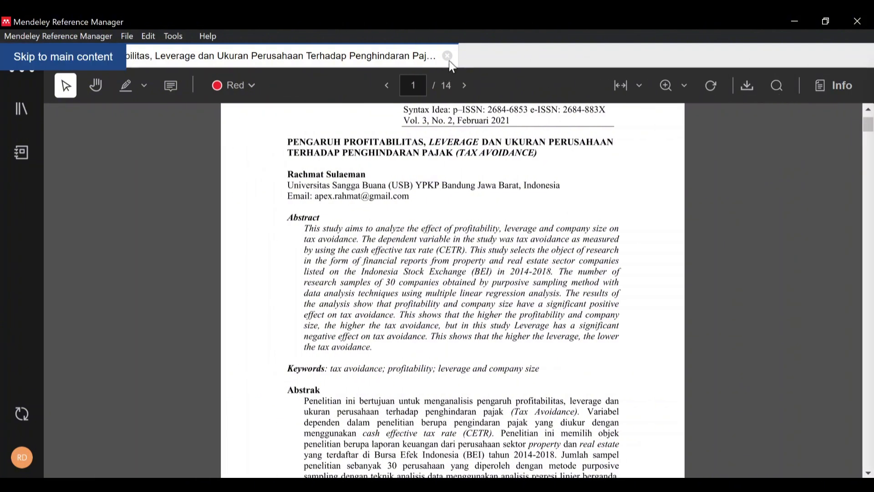
{"action": "left_click", "coordinate": [448, 59]}
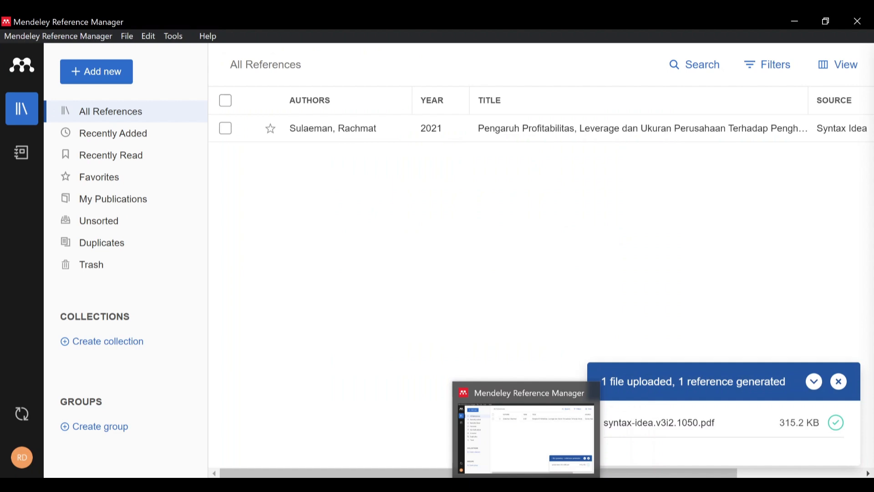
- Add the 2022 Suriana corporate governance article from the browser results and dismiss the upload notification
{"action": "mouse_move", "coordinate": [583, 485]}
{"action": "left_click", "coordinate": [544, 405]}
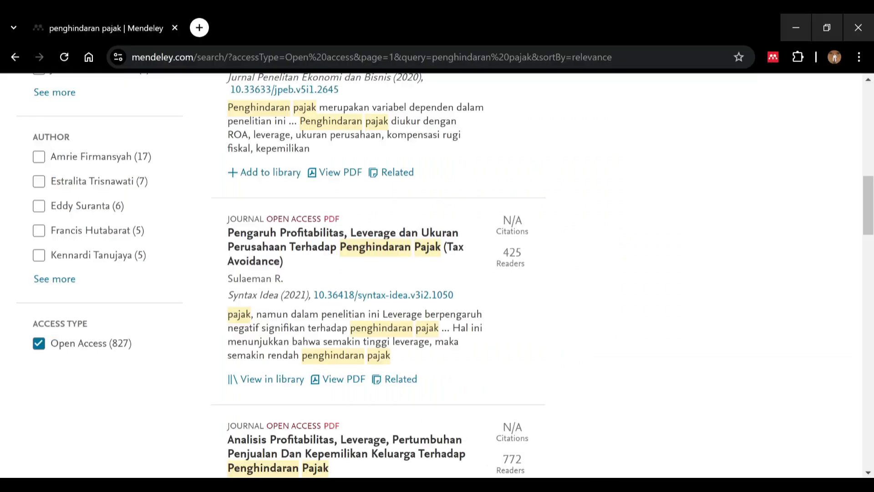
{"action": "scroll", "coordinate": [528, 337], "scroll_direction": "up", "scroll_amount": 1}
{"action": "scroll", "coordinate": [527, 337], "scroll_direction": "down", "scroll_amount": 10}
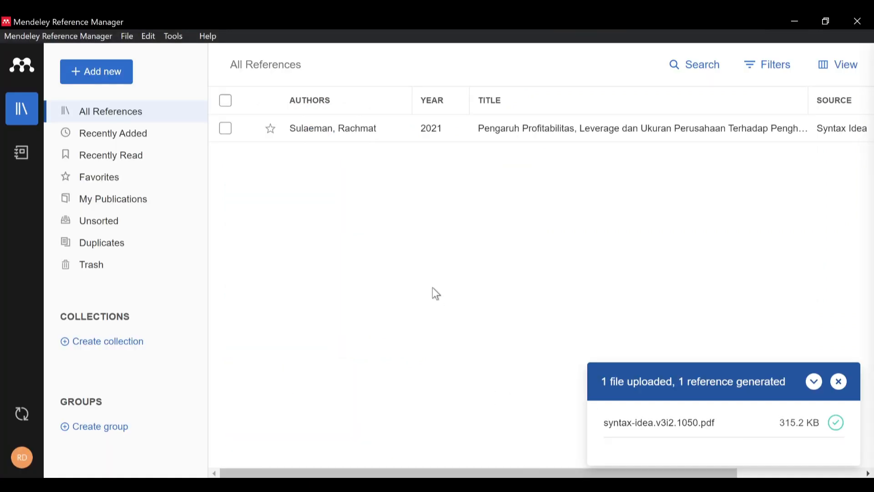
{"action": "left_click", "coordinate": [838, 382]}
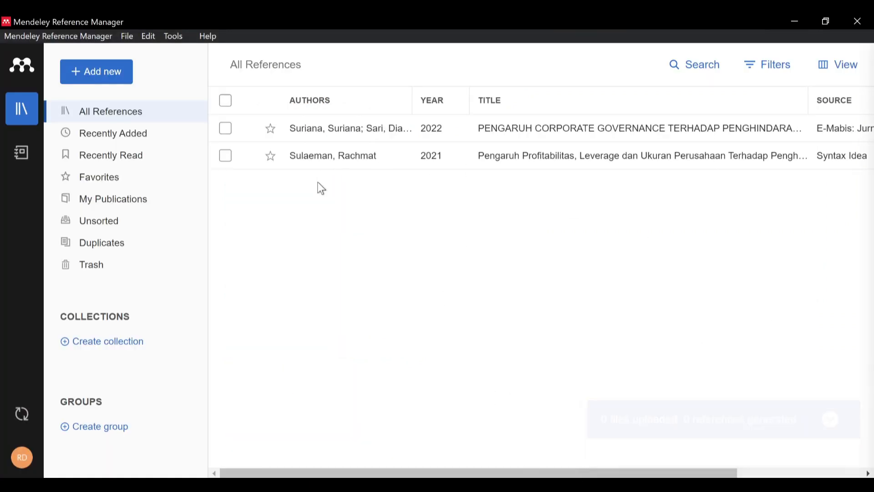
- Attach the PDF to the 2022 Suriana article and scroll to its page 2
{"action": "left_click", "coordinate": [325, 133]}
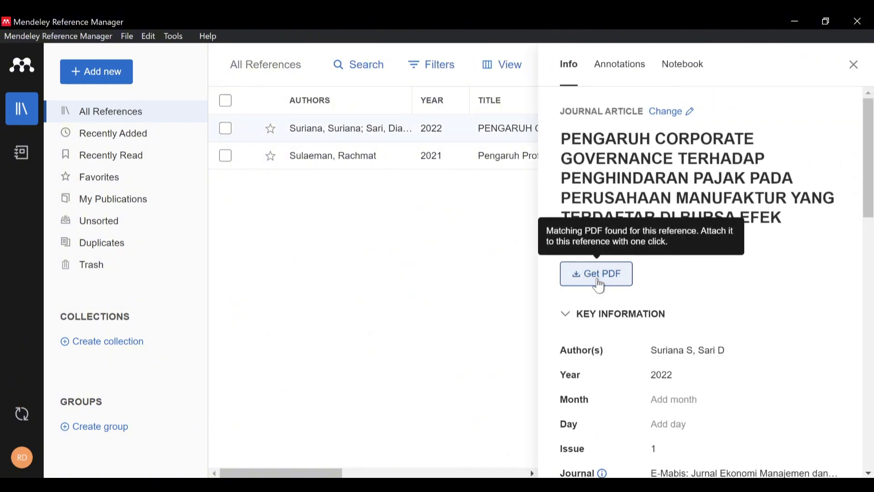
{"action": "left_click", "coordinate": [600, 275]}
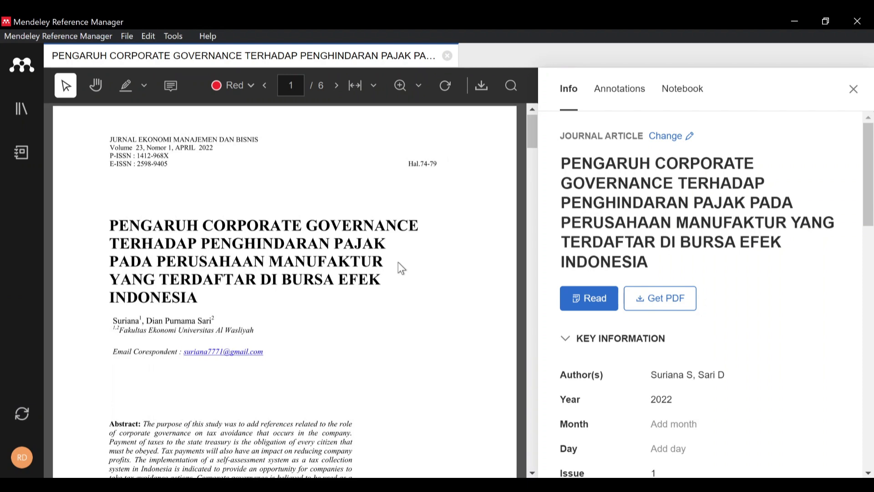
{"action": "scroll", "coordinate": [399, 264], "scroll_direction": "down", "scroll_amount": 2}
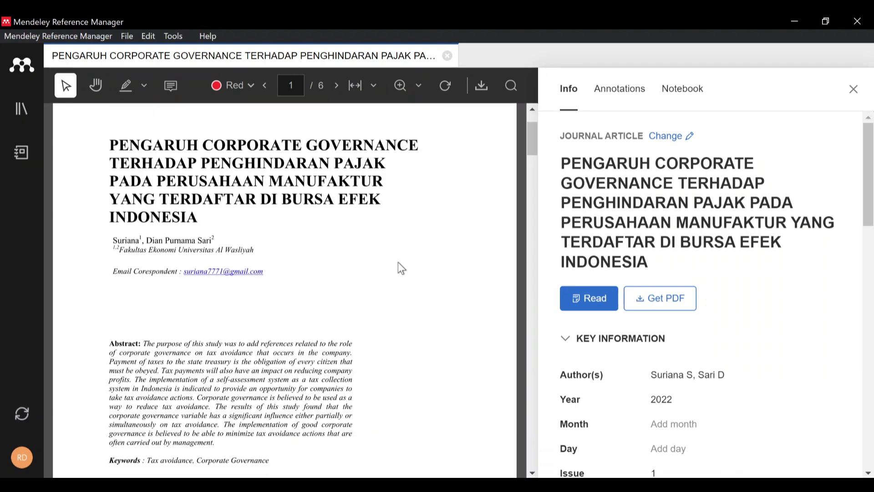
{"action": "scroll", "coordinate": [400, 269], "scroll_direction": "down", "scroll_amount": 3}
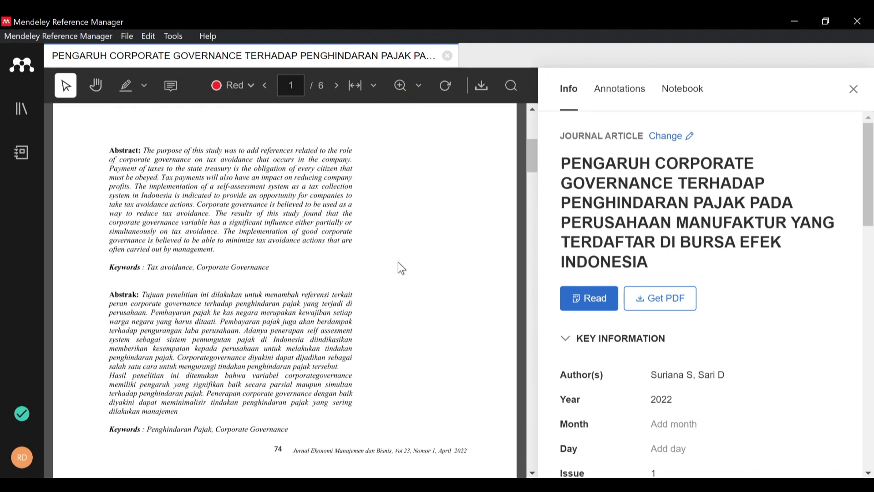
{"action": "scroll", "coordinate": [398, 263], "scroll_direction": "down", "scroll_amount": 2}
{"action": "scroll", "coordinate": [398, 263], "scroll_direction": "down", "scroll_amount": 8}
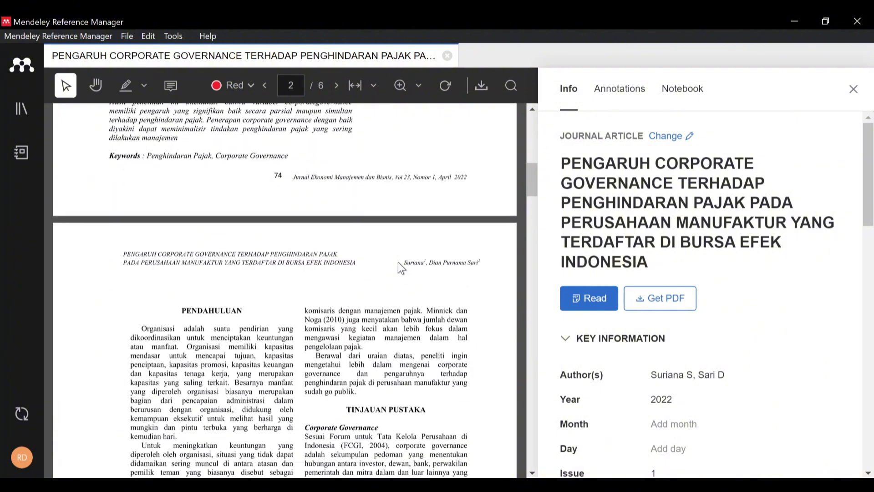
{"action": "scroll", "coordinate": [398, 262], "scroll_direction": "down", "scroll_amount": 2}
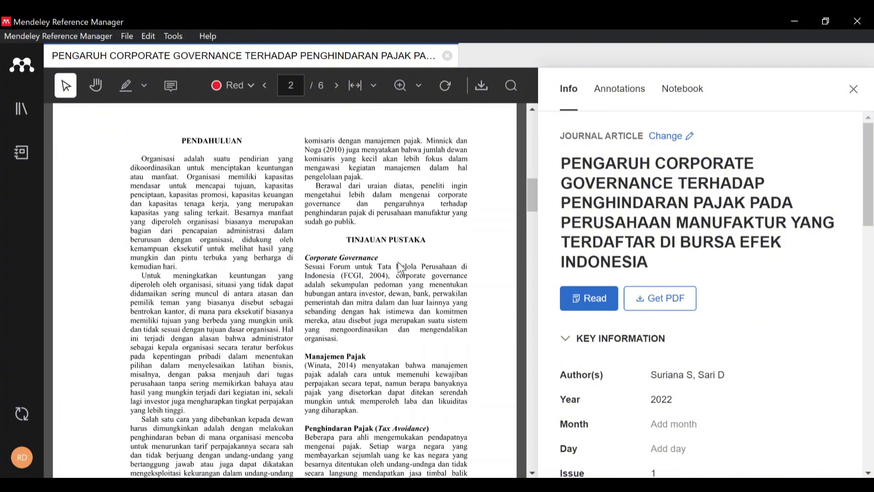
{"action": "scroll", "coordinate": [400, 269], "scroll_direction": "down", "scroll_amount": 2}
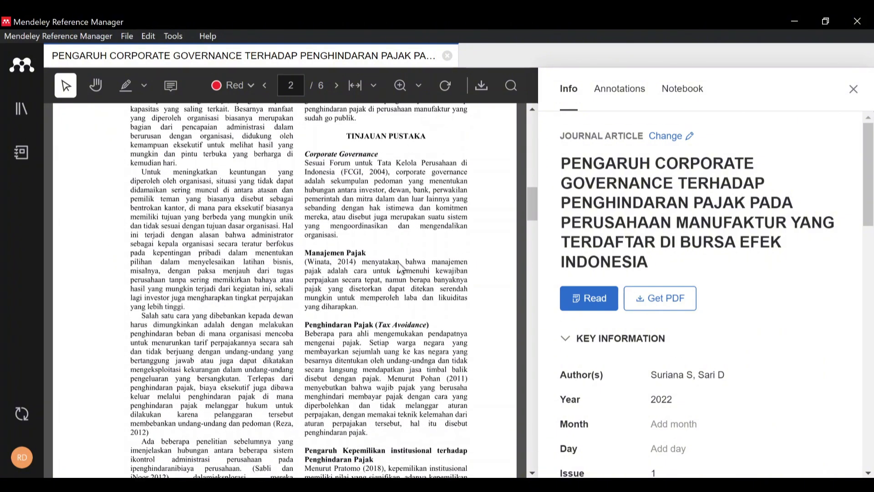
{"action": "scroll", "coordinate": [401, 268], "scroll_direction": "down", "scroll_amount": 2}
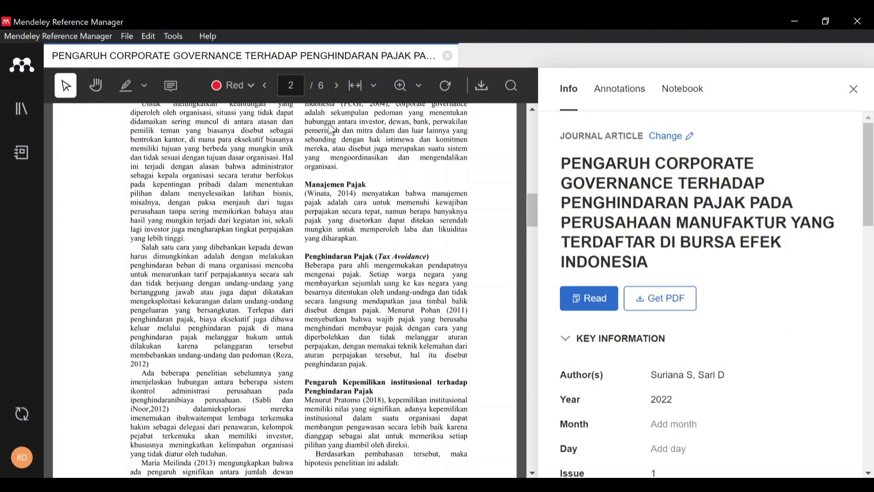
- Highlight the page-2 paragraph ending (Reza, 2012) in purple using text highlighting
{"action": "left_click", "coordinate": [141, 86]}
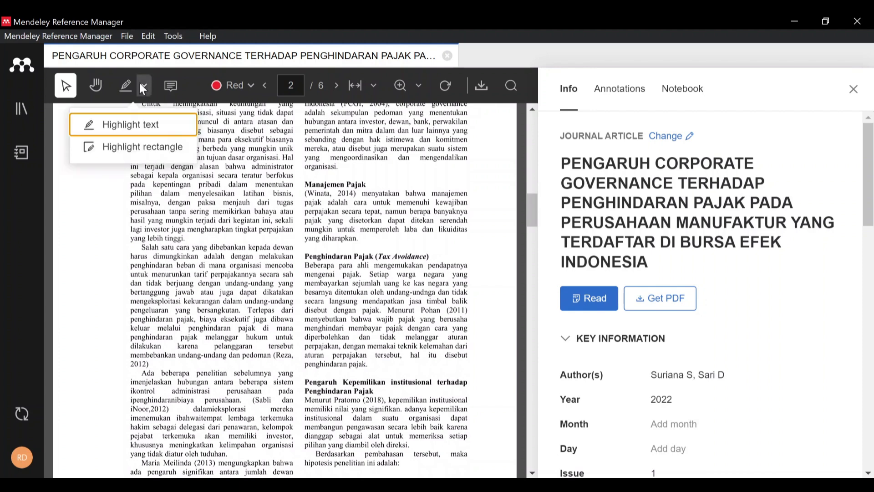
{"action": "left_click", "coordinate": [150, 133]}
{"action": "left_click", "coordinate": [250, 86]}
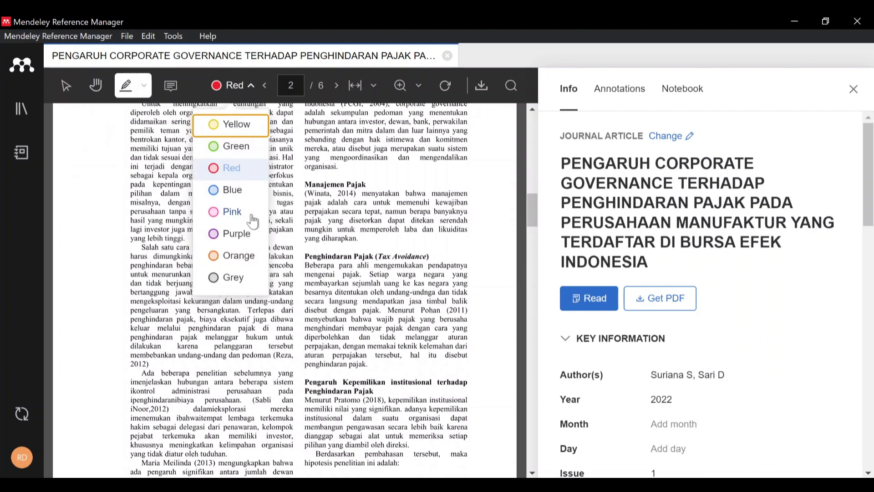
{"action": "left_click", "coordinate": [250, 235]}
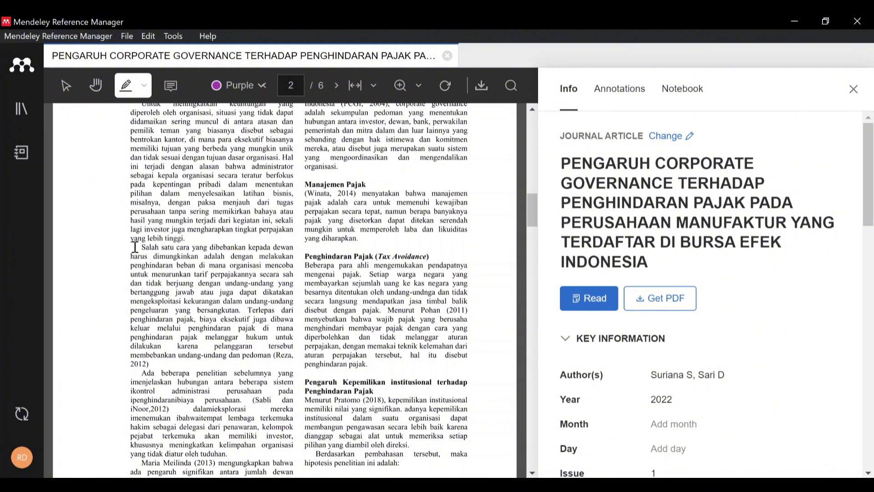
{"action": "mouse_move", "coordinate": [135, 247]}
{"action": "left_mouse_down"}
{"action": "mouse_move", "coordinate": [178, 253]}
{"action": "mouse_move", "coordinate": [200, 370]}
{"action": "left_mouse_up"}
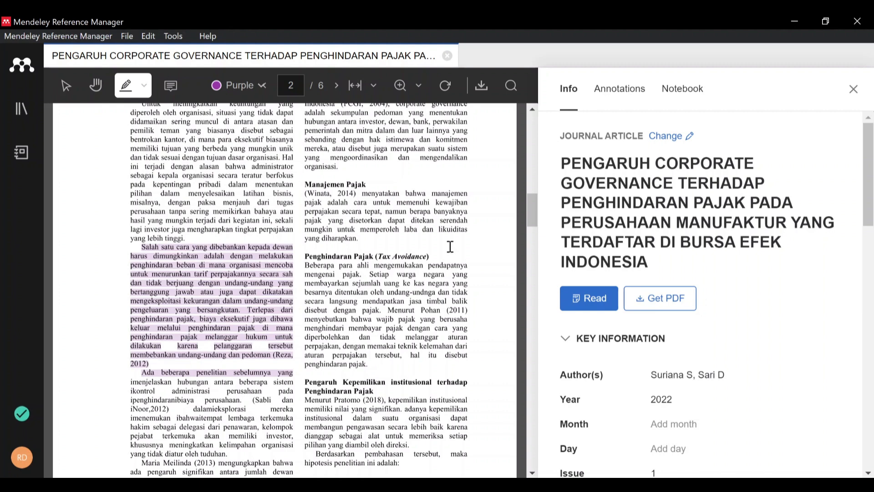
- Review the rest of the PDF, then close the details panel and PDF to return to the library
{"action": "scroll", "coordinate": [722, 280], "scroll_direction": "down", "scroll_amount": 2}
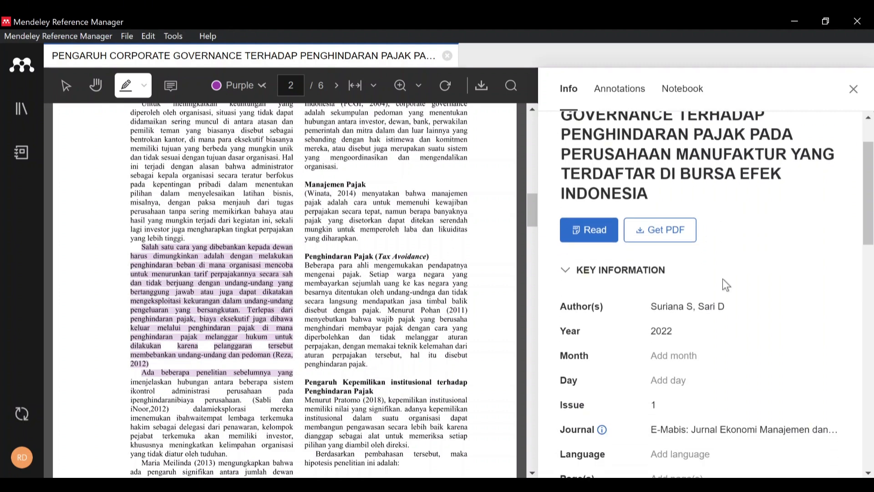
{"action": "scroll", "coordinate": [724, 280], "scroll_direction": "down", "scroll_amount": 5}
{"action": "scroll", "coordinate": [723, 280], "scroll_direction": "down", "scroll_amount": 6}
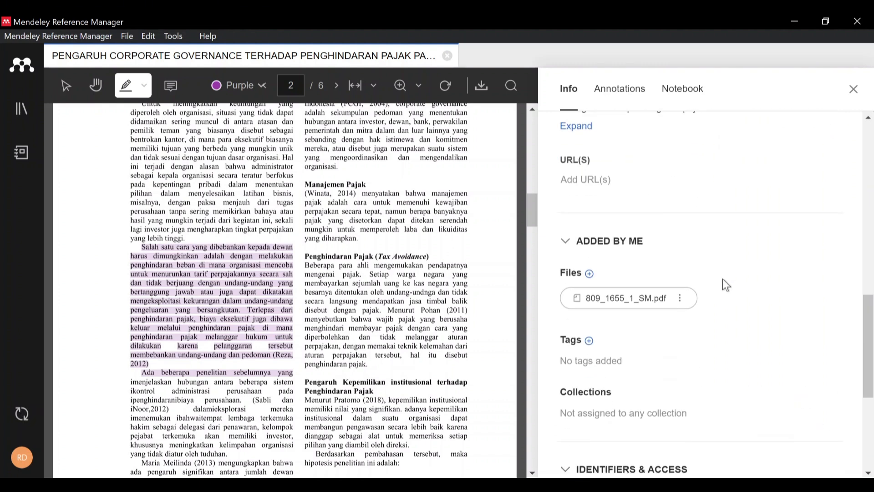
{"action": "scroll", "coordinate": [723, 279], "scroll_direction": "down", "scroll_amount": 1}
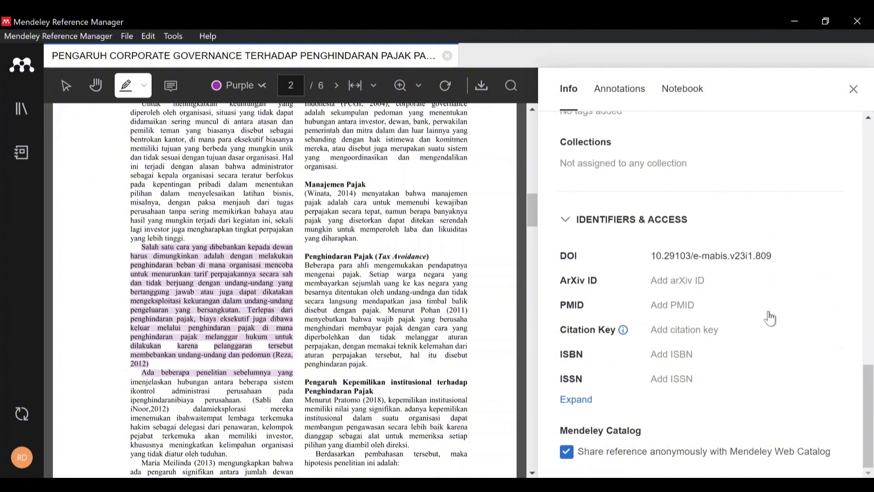
{"action": "scroll", "coordinate": [639, 173], "scroll_direction": "up", "scroll_amount": 2}
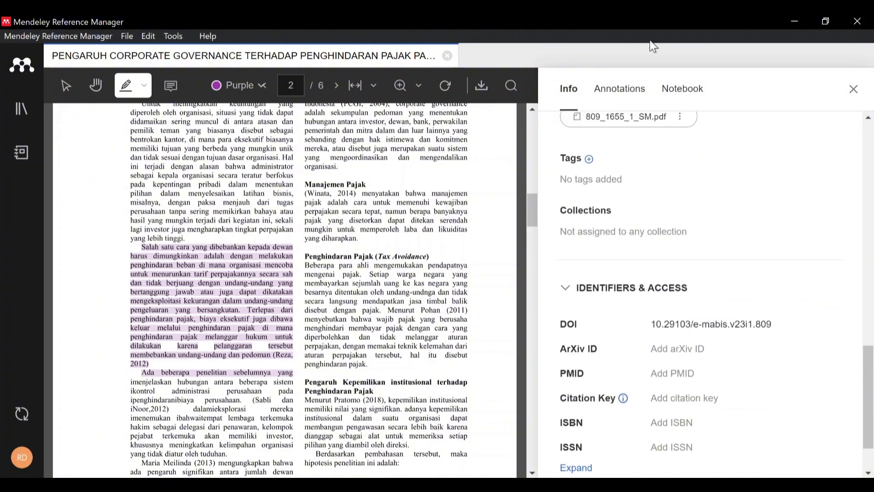
{"action": "left_click", "coordinate": [852, 89]}
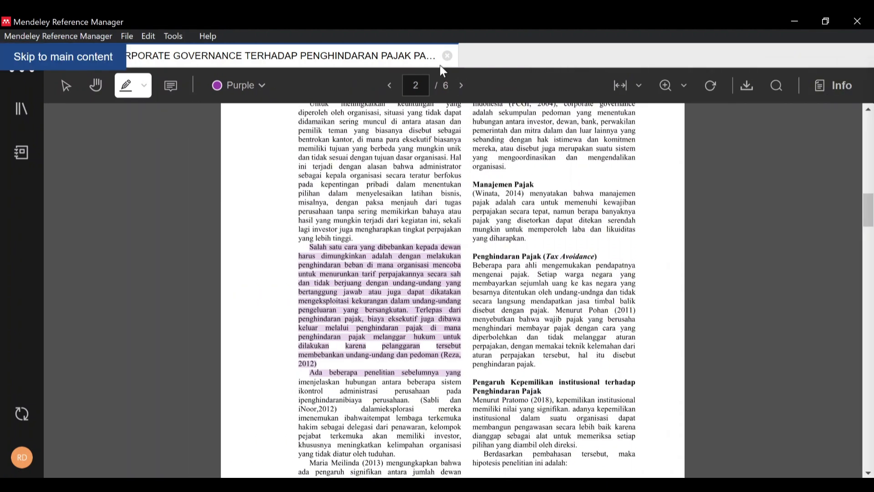
{"action": "left_click", "coordinate": [448, 56]}
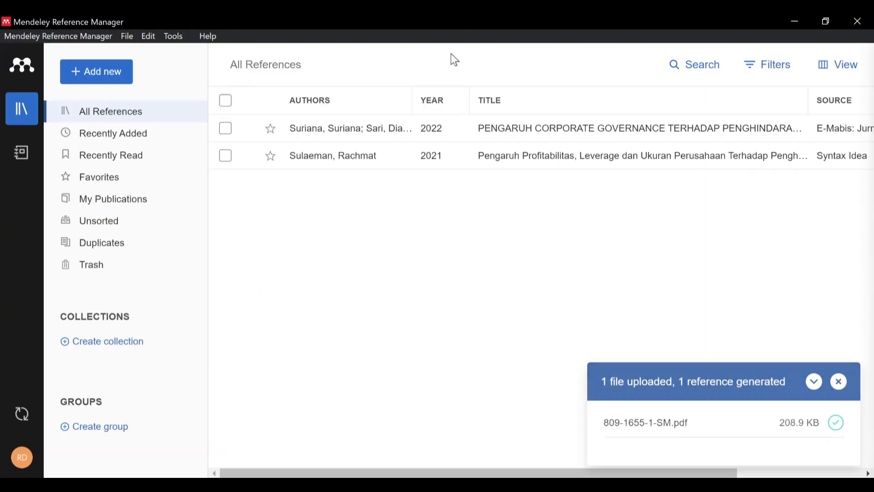
- Go from Tools > Install Mendeley Web Importer to the extension's Chrome Web Store listing
{"action": "left_click", "coordinate": [841, 382]}
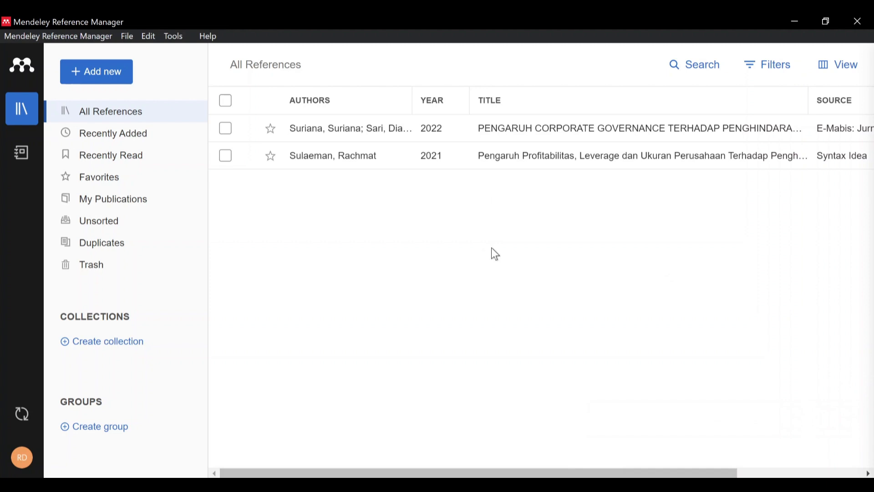
{"action": "left_click", "coordinate": [175, 37]}
{"action": "left_click", "coordinate": [195, 54]}
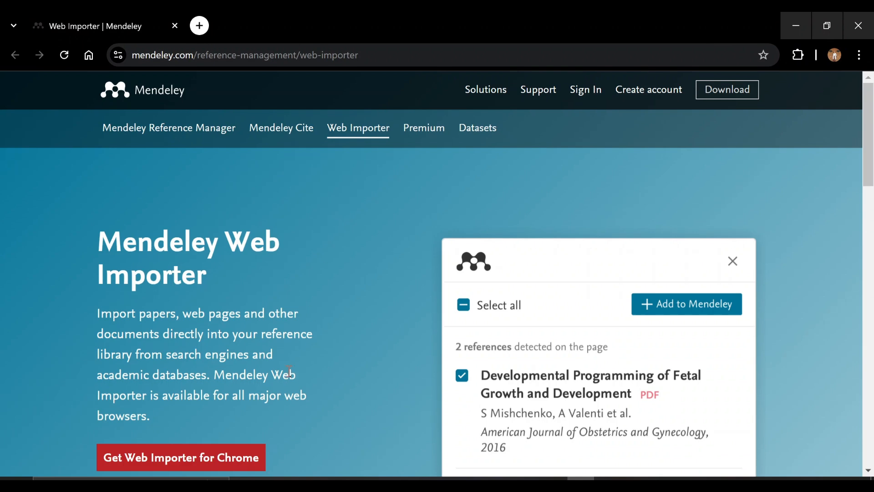
{"action": "left_click", "coordinate": [193, 458]}
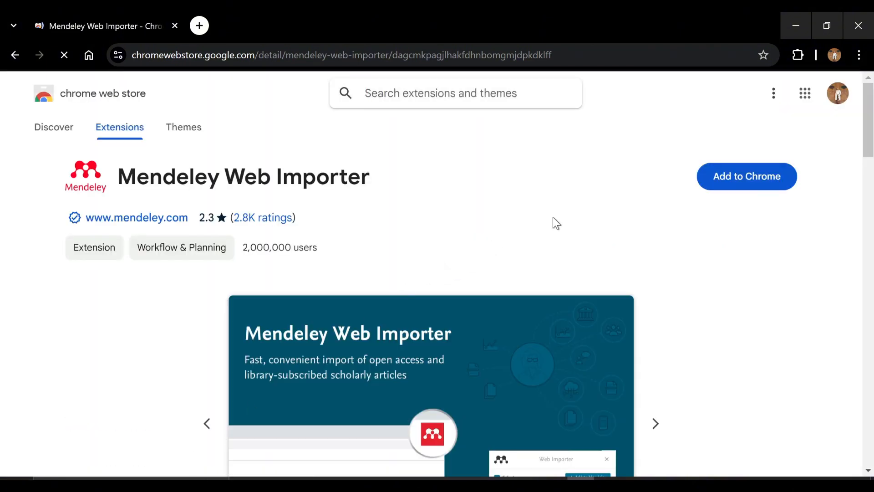
- Add the Mendeley Web Importer extension to Chrome and check it in the Extensions menu
{"action": "left_click", "coordinate": [731, 180]}
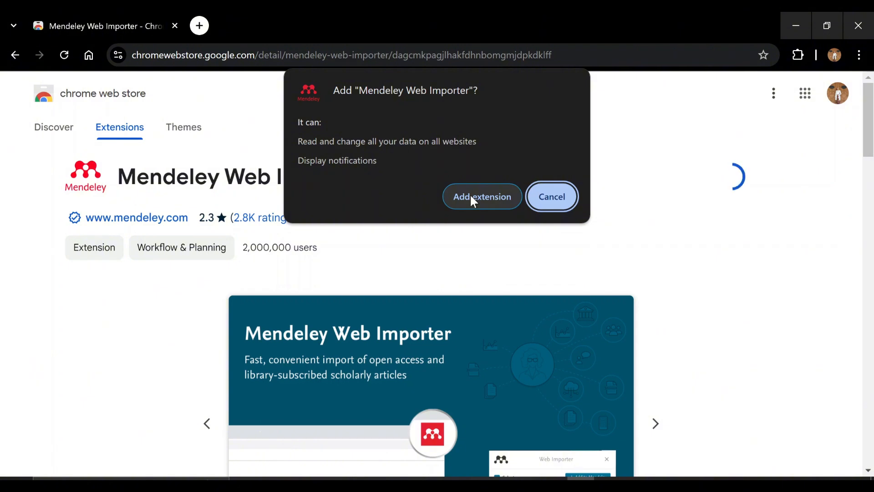
{"action": "left_click", "coordinate": [471, 197]}
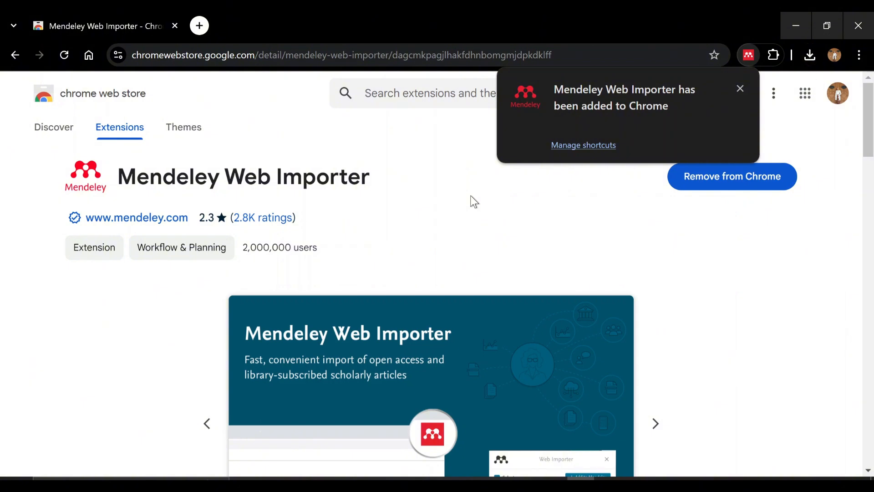
{"action": "left_click", "coordinate": [772, 55]}
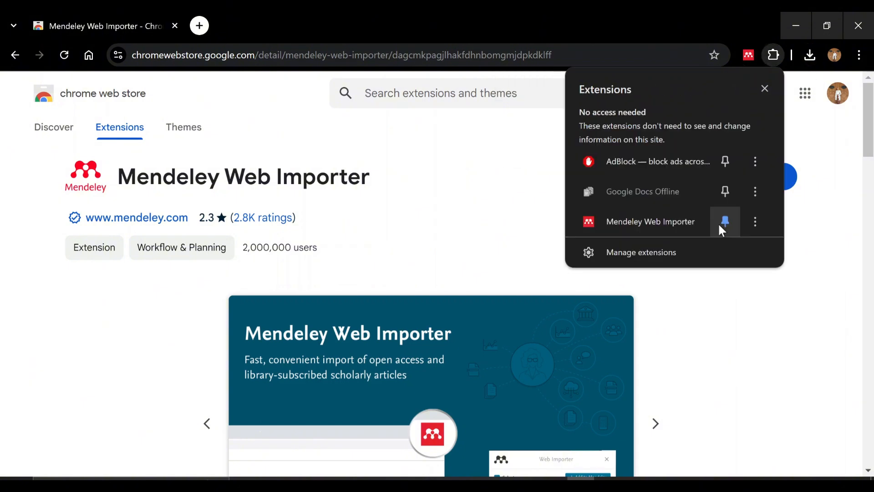
{"action": "left_click", "coordinate": [492, 225]}
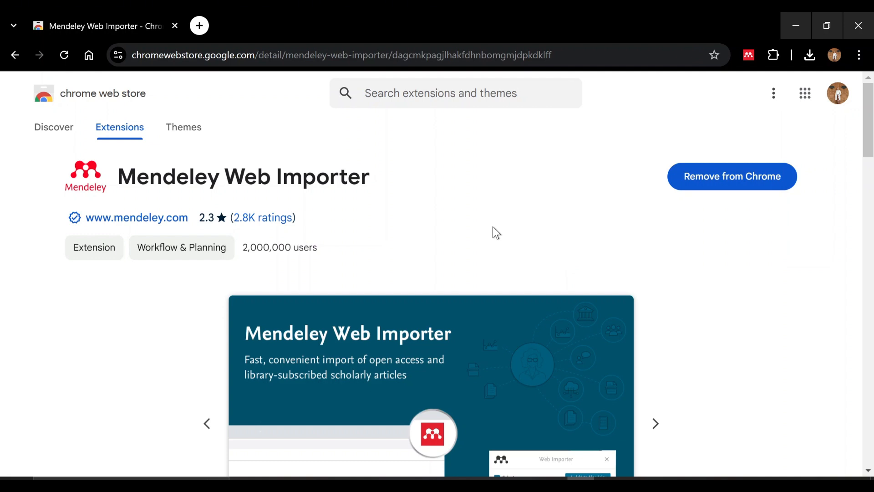
- Search for 'google scholar' in a new tab and open the Google Scholar site
{"action": "left_click", "coordinate": [312, 286]}
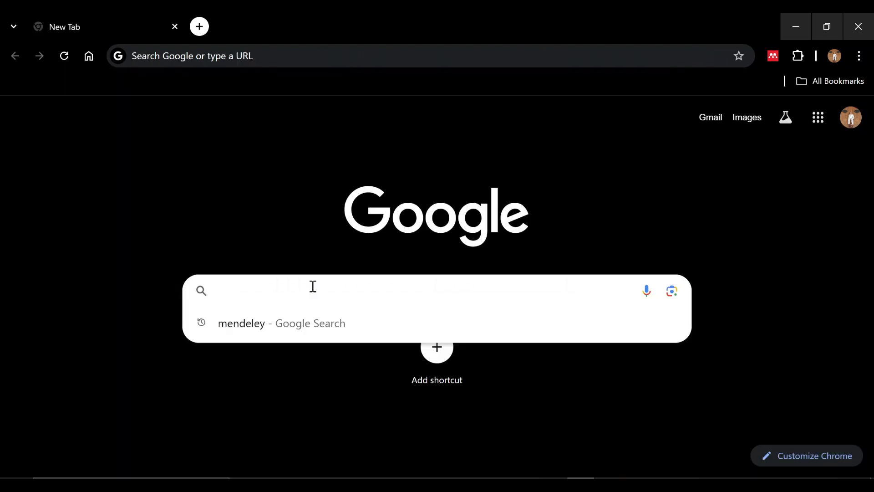
{"action": "type", "text": "googl"}
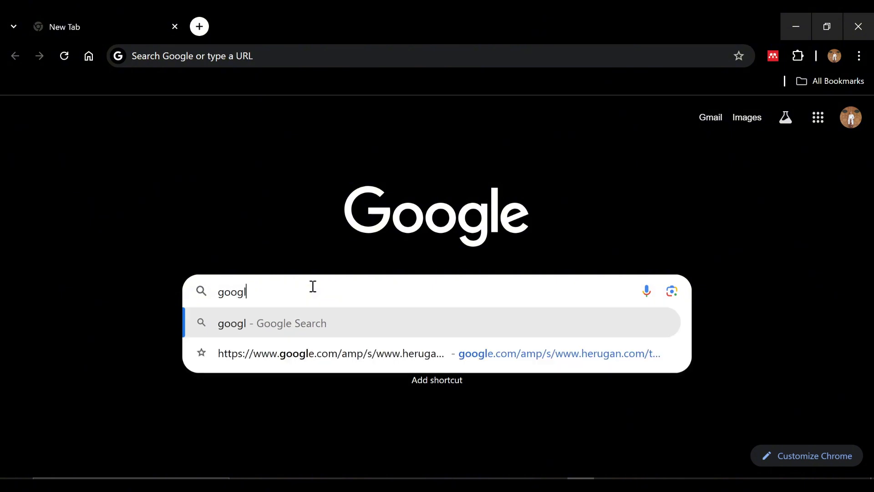
{"action": "type", "text": "e scho"}
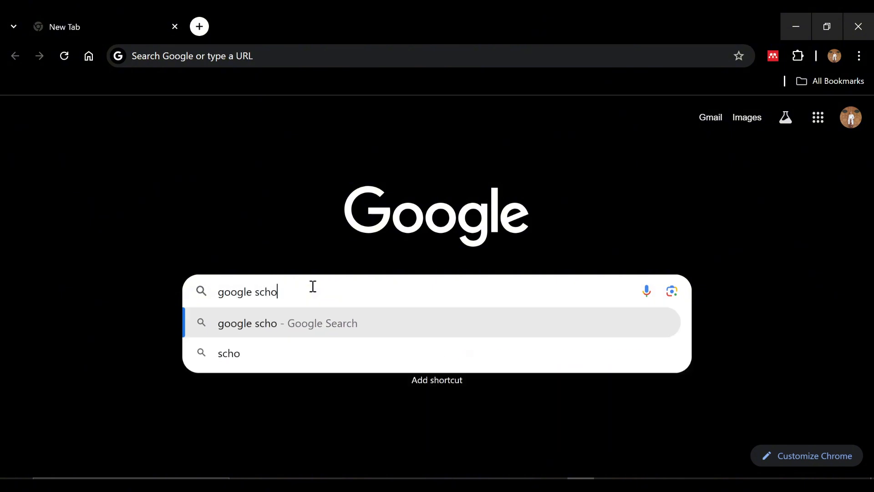
{"action": "type", "text": "lar"}
{"action": "key", "text": "Return"}
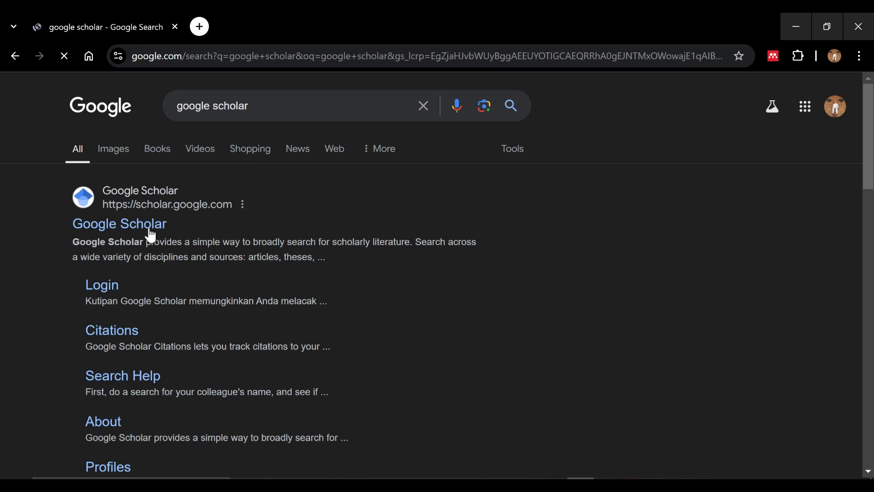
{"action": "left_click", "coordinate": [150, 233]}
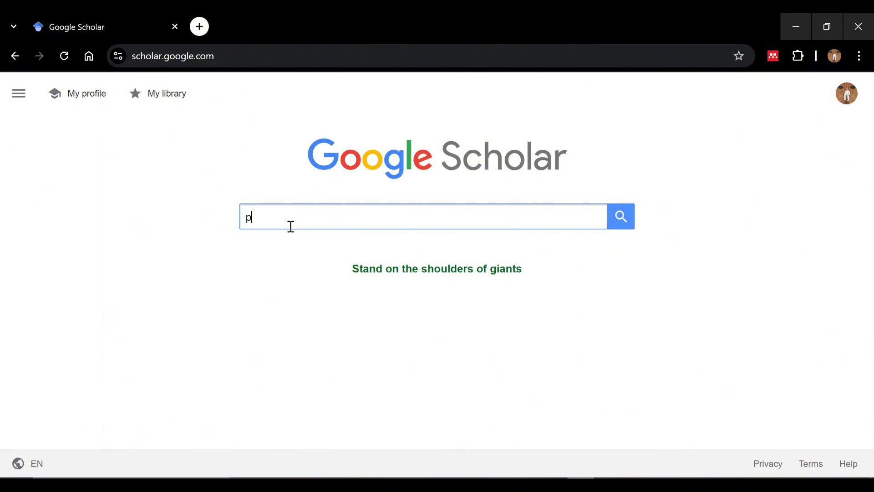
- Search Scholar for 'penghindaran pajak' and open the manufacturing-firms tax-avoidance article
{"action": "type", "text": "penghindara"}
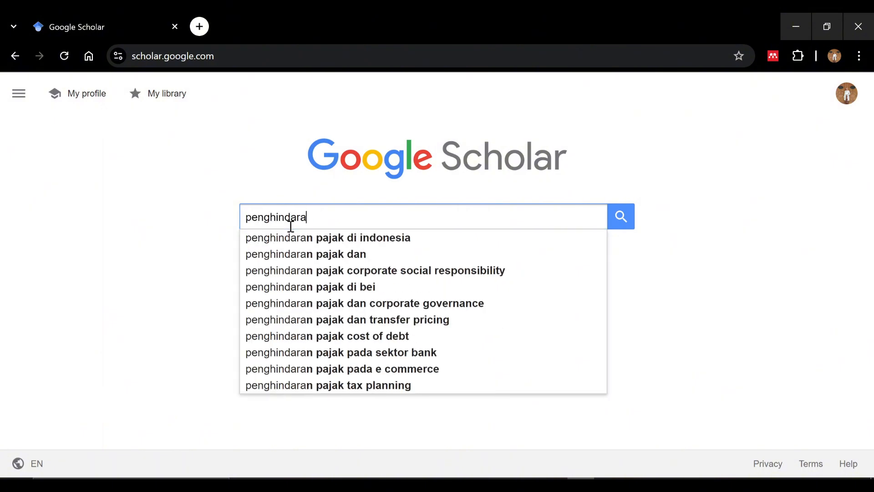
{"action": "type", "text": "n pajak"}
{"action": "key", "text": "Return"}
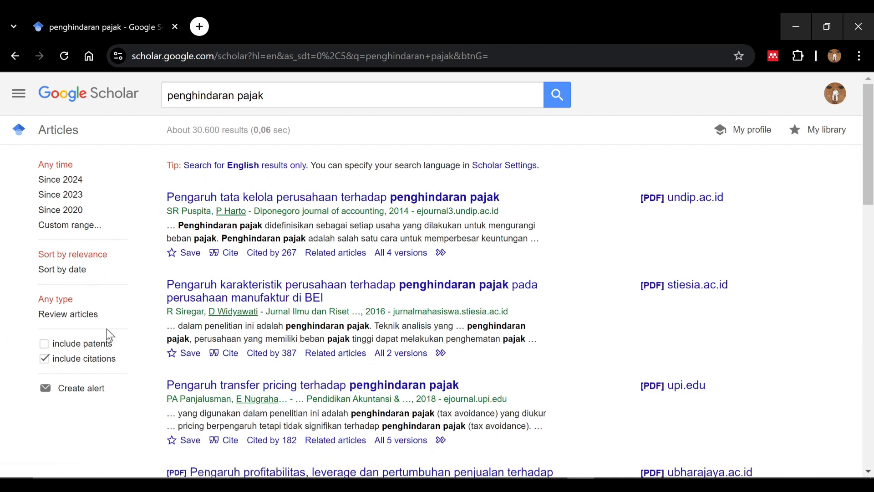
{"action": "scroll", "coordinate": [412, 327], "scroll_direction": "down", "scroll_amount": 3}
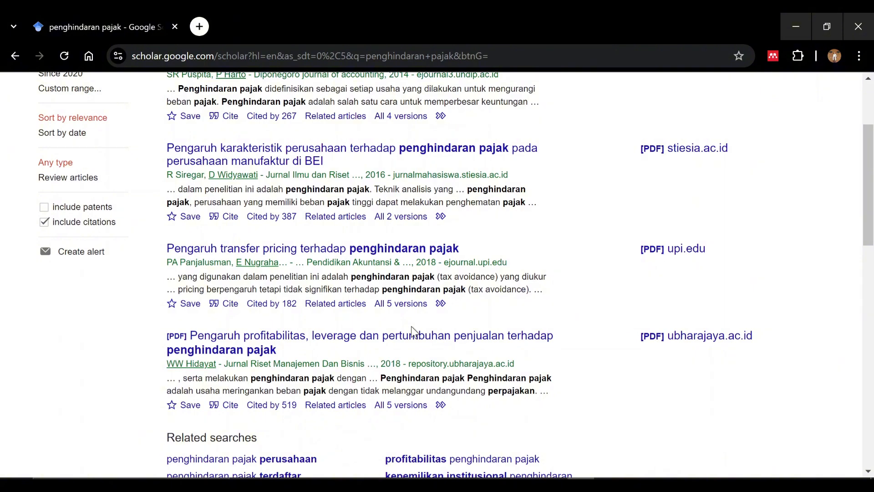
{"action": "scroll", "coordinate": [412, 330], "scroll_direction": "down", "scroll_amount": 2}
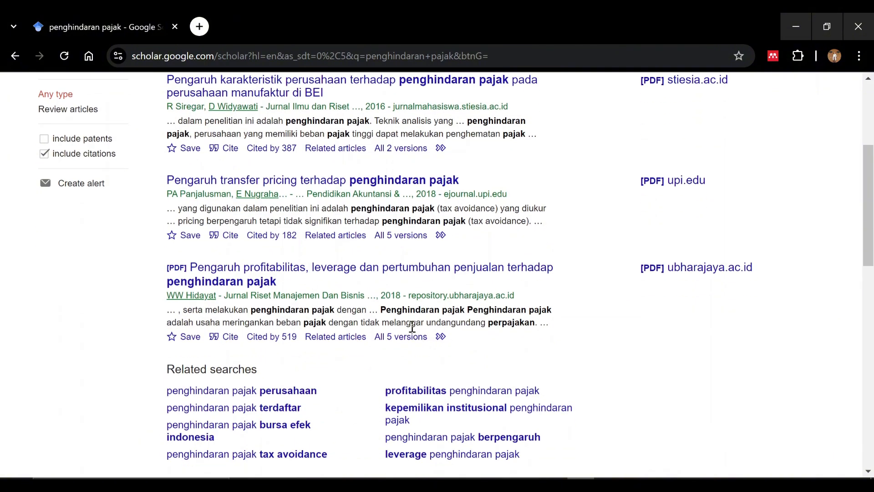
{"action": "scroll", "coordinate": [412, 327], "scroll_direction": "down", "scroll_amount": 3}
{"action": "scroll", "coordinate": [411, 326], "scroll_direction": "down", "scroll_amount": 2}
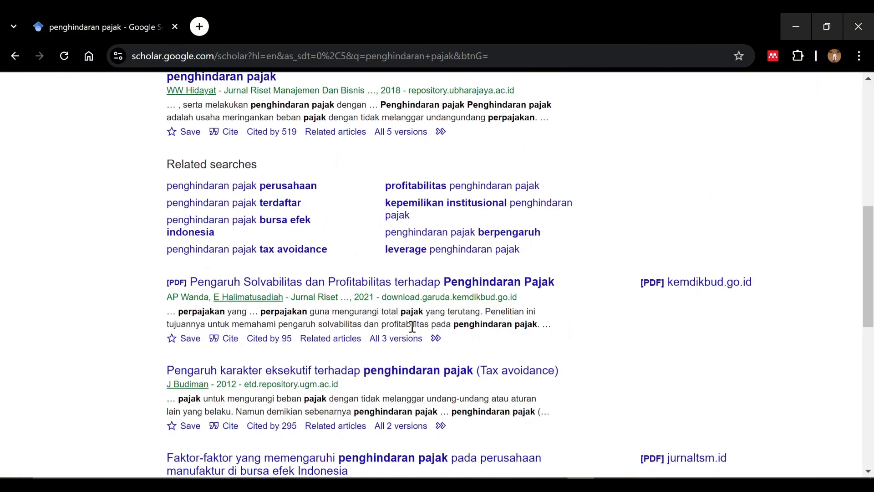
{"action": "scroll", "coordinate": [412, 326], "scroll_direction": "down", "scroll_amount": 3}
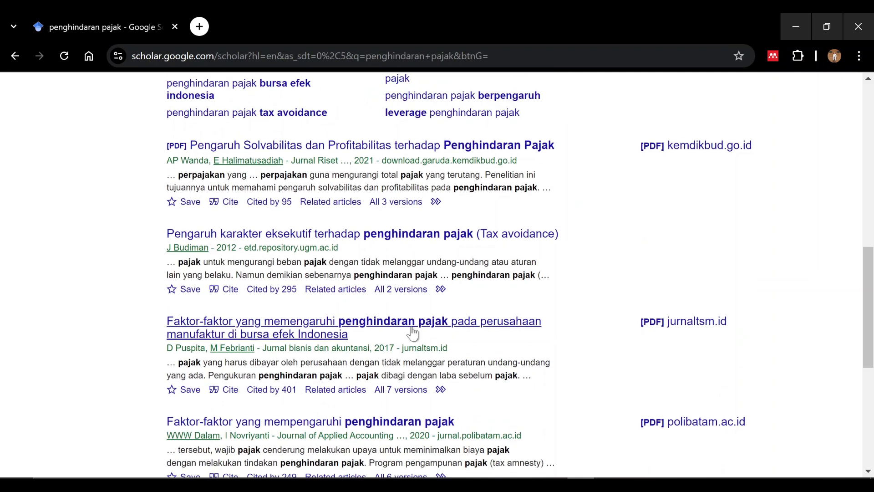
{"action": "scroll", "coordinate": [409, 330], "scroll_direction": "down", "scroll_amount": 2}
{"action": "left_click", "coordinate": [291, 264]}
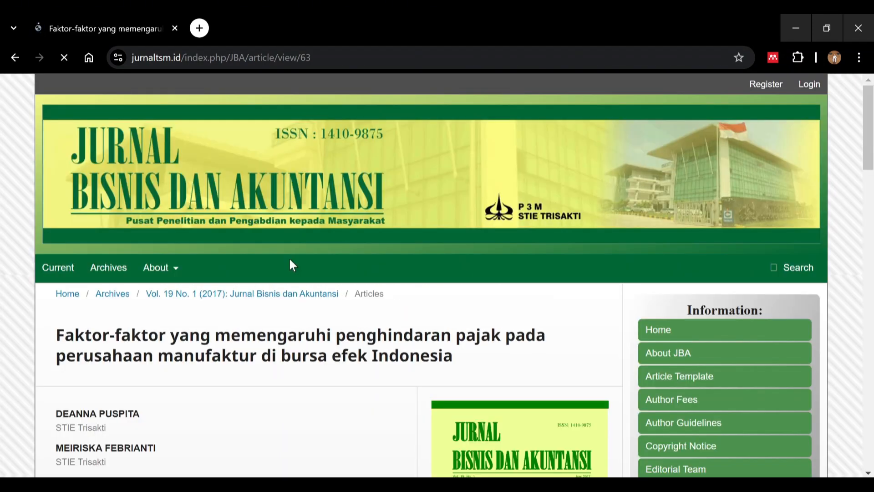
- Save the 2017 Jurnal Bisnis dan Akuntansi article and its PDF with the Mendeley Web Importer
{"action": "scroll", "coordinate": [449, 259], "scroll_direction": "down", "scroll_amount": 3}
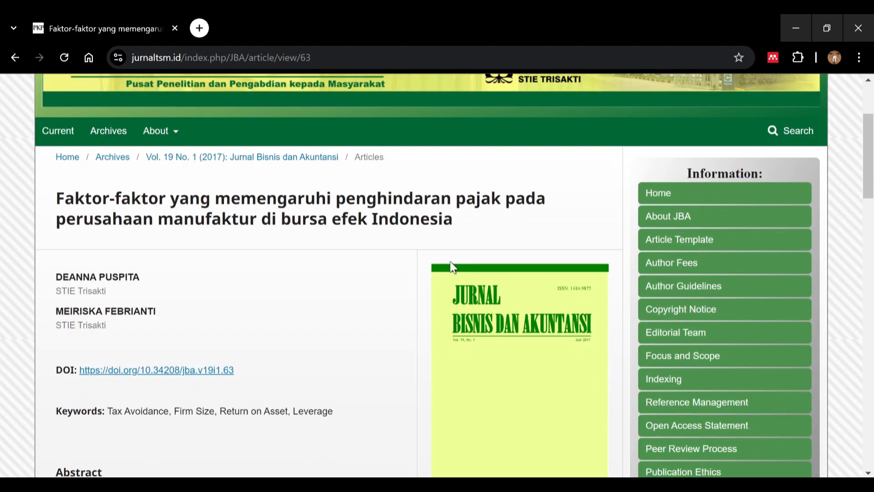
{"action": "scroll", "coordinate": [450, 260], "scroll_direction": "up", "scroll_amount": 2}
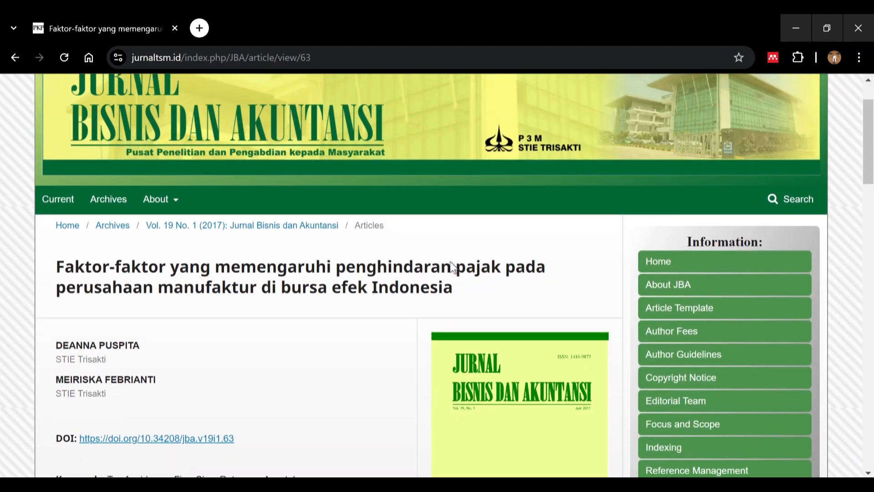
{"action": "left_click", "coordinate": [772, 57]}
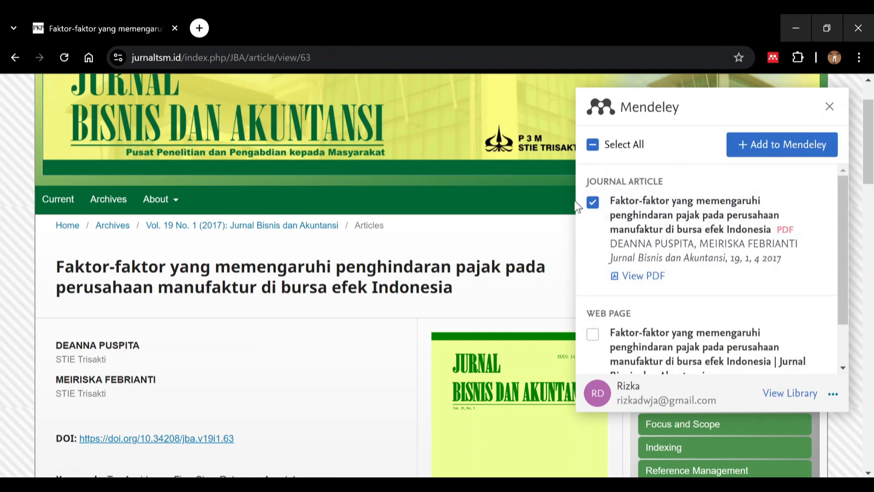
{"action": "scroll", "coordinate": [674, 245], "scroll_direction": "down", "scroll_amount": 1}
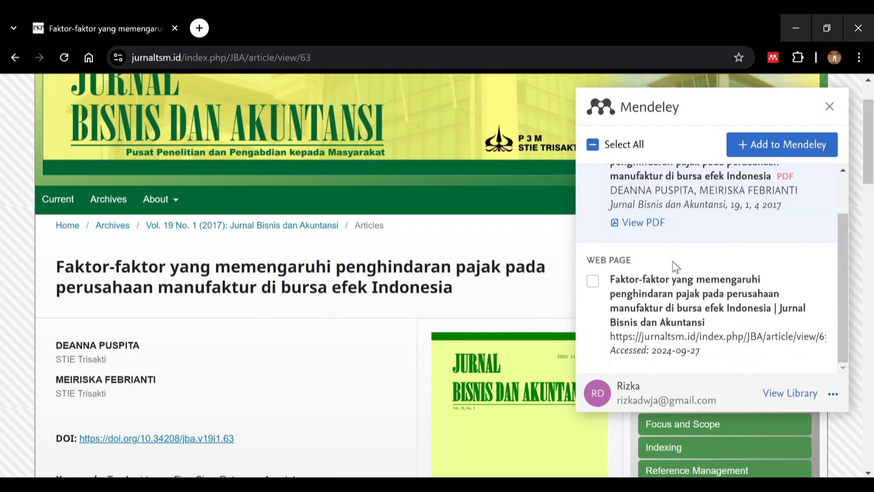
{"action": "scroll", "coordinate": [647, 313], "scroll_direction": "up", "scroll_amount": 1}
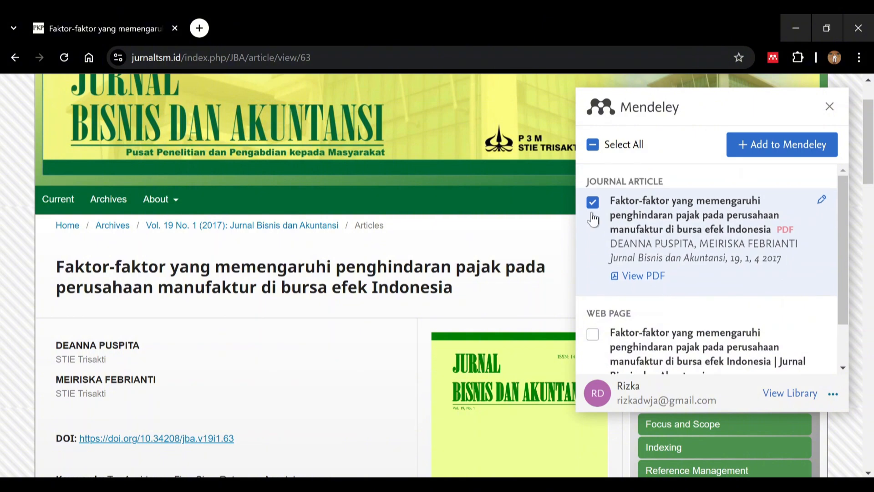
{"action": "left_click", "coordinate": [772, 154]}
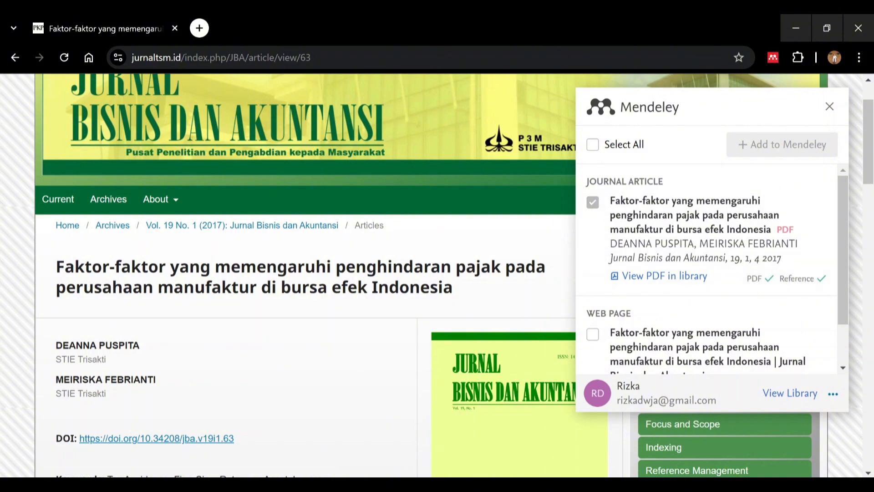
- In Reference Manager, select the imported 2017 article and open its PDF for reading
{"action": "key", "text": "alt+Tab"}
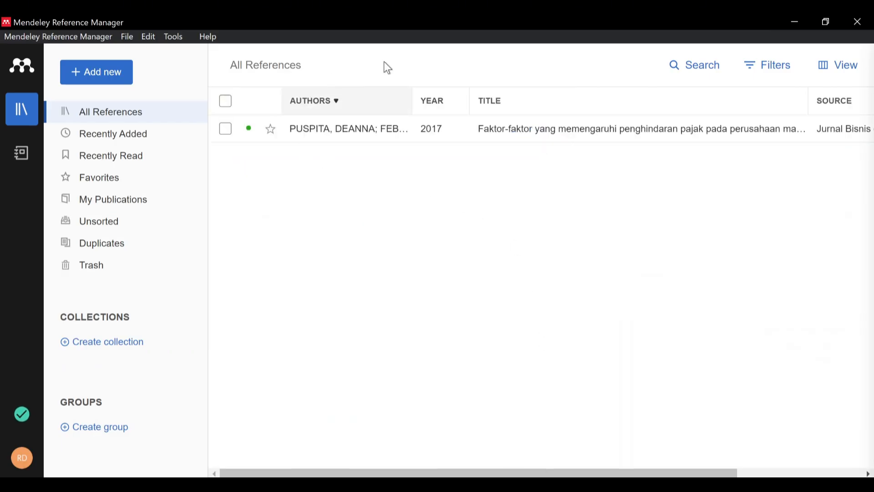
{"action": "left_click", "coordinate": [337, 132]}
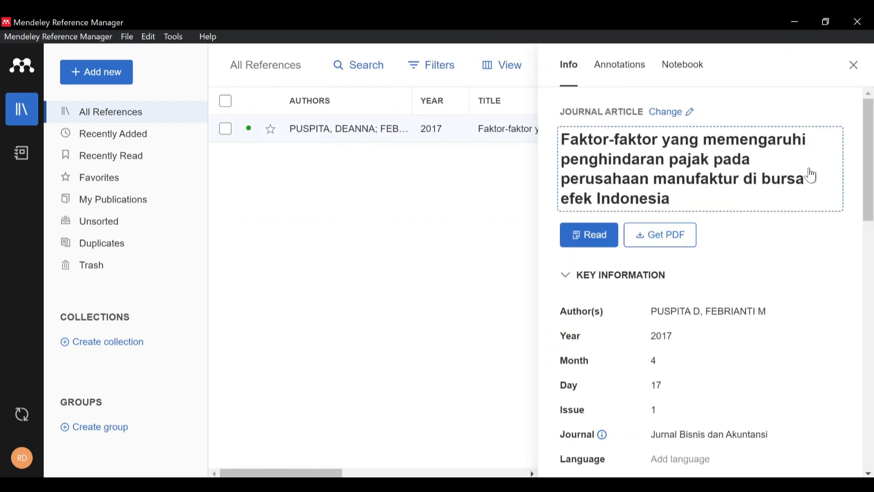
{"action": "scroll", "coordinate": [810, 173], "scroll_direction": "down", "scroll_amount": 3}
{"action": "scroll", "coordinate": [810, 174], "scroll_direction": "up", "scroll_amount": 3}
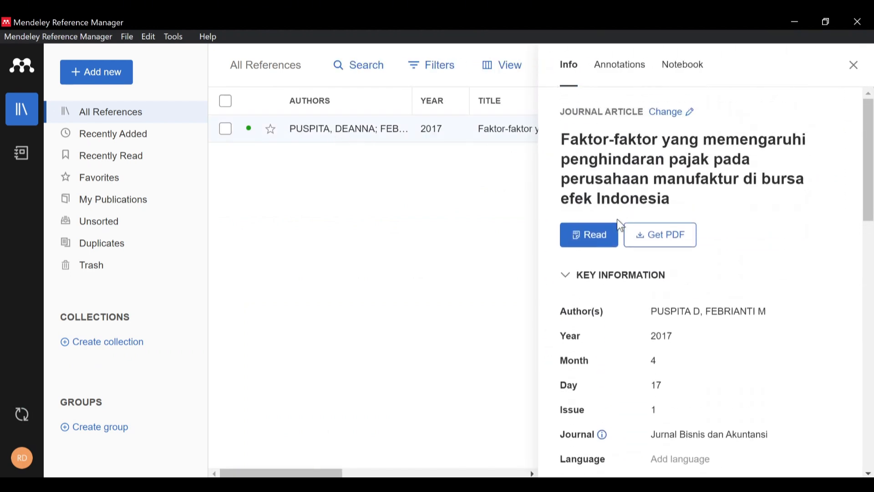
{"action": "left_click", "coordinate": [591, 237]}
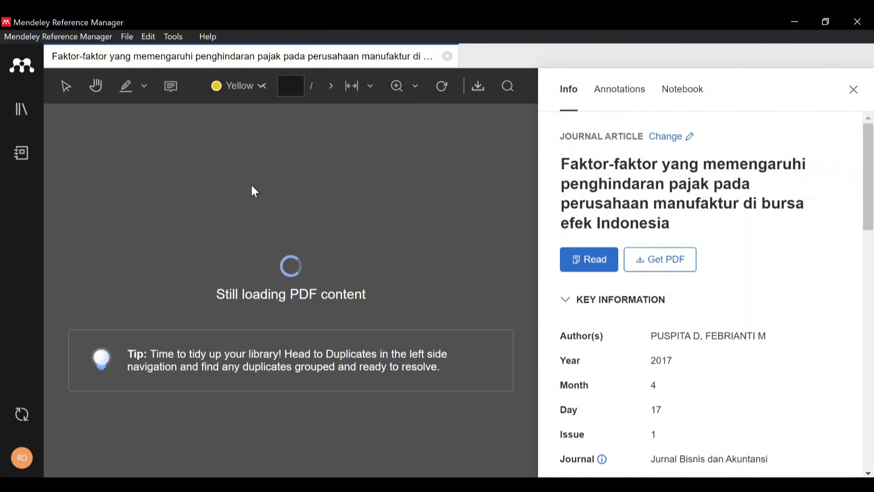
- Highlight the opening Penghindaran Pajak paragraph on page 2 in red
{"action": "scroll", "coordinate": [252, 186], "scroll_direction": "down", "scroll_amount": 2}
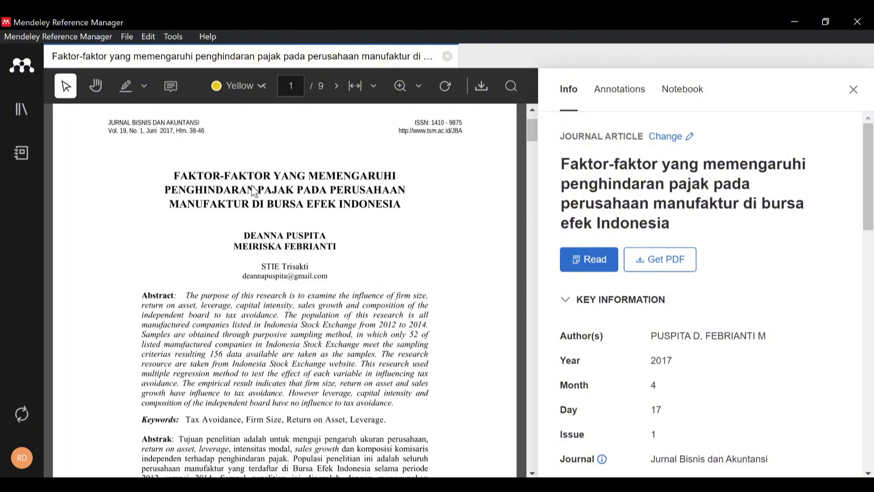
{"action": "scroll", "coordinate": [252, 186], "scroll_direction": "down", "scroll_amount": 5}
{"action": "scroll", "coordinate": [254, 191], "scroll_direction": "down", "scroll_amount": 8}
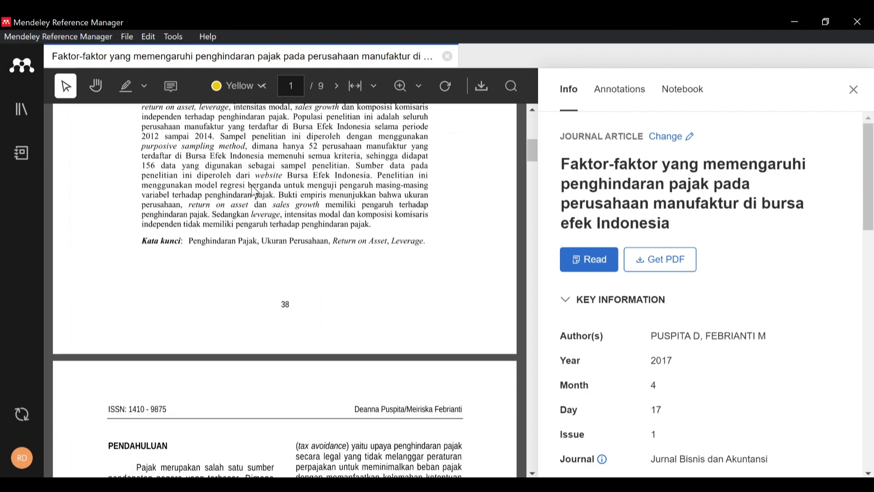
{"action": "scroll", "coordinate": [255, 191], "scroll_direction": "down", "scroll_amount": 3}
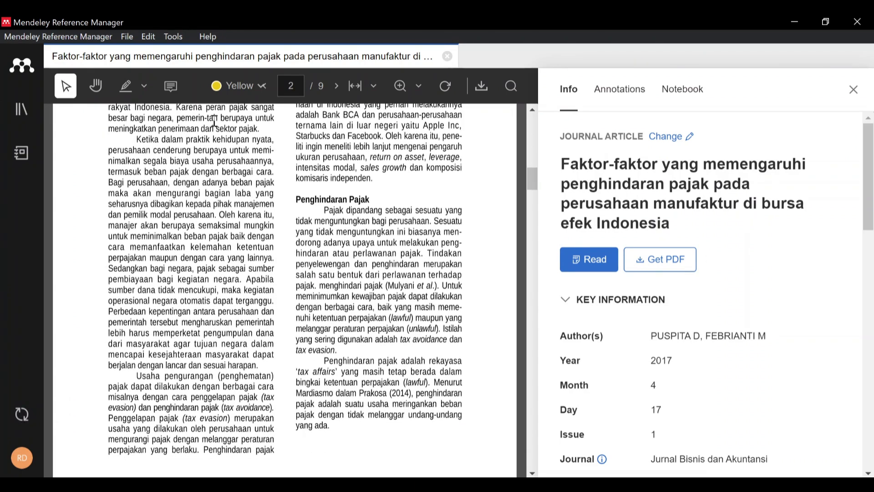
{"action": "left_click", "coordinate": [124, 91]}
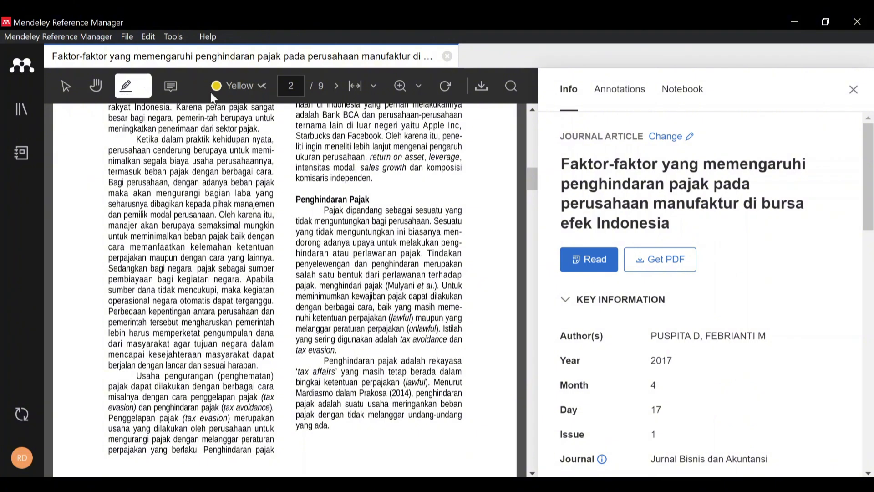
{"action": "left_click", "coordinate": [233, 91]}
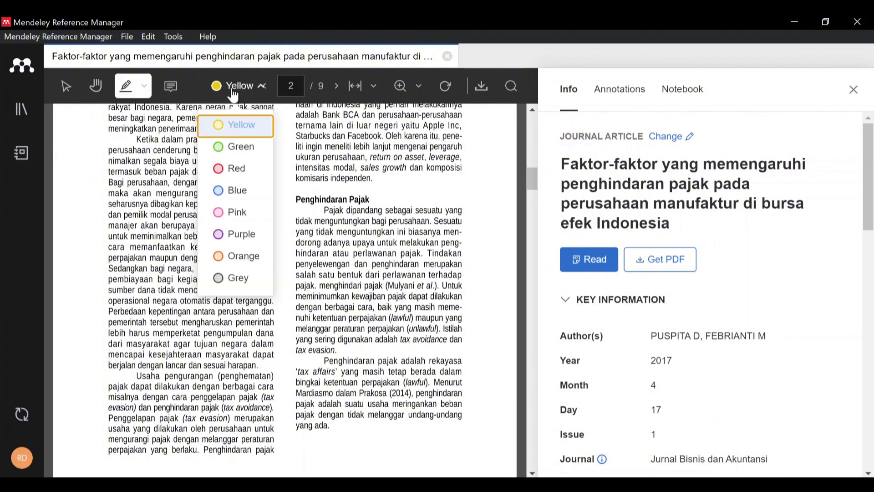
{"action": "left_click", "coordinate": [232, 168]}
{"action": "mouse_move", "coordinate": [323, 210]}
{"action": "left_mouse_down"}
{"action": "mouse_move", "coordinate": [375, 215]}
{"action": "mouse_move", "coordinate": [439, 286]}
{"action": "left_mouse_up"}
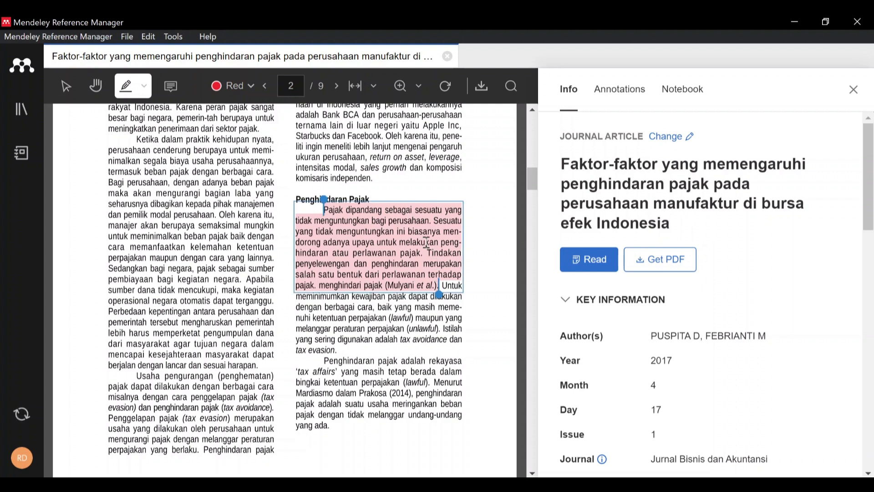
{"action": "left_click", "coordinate": [495, 242]}
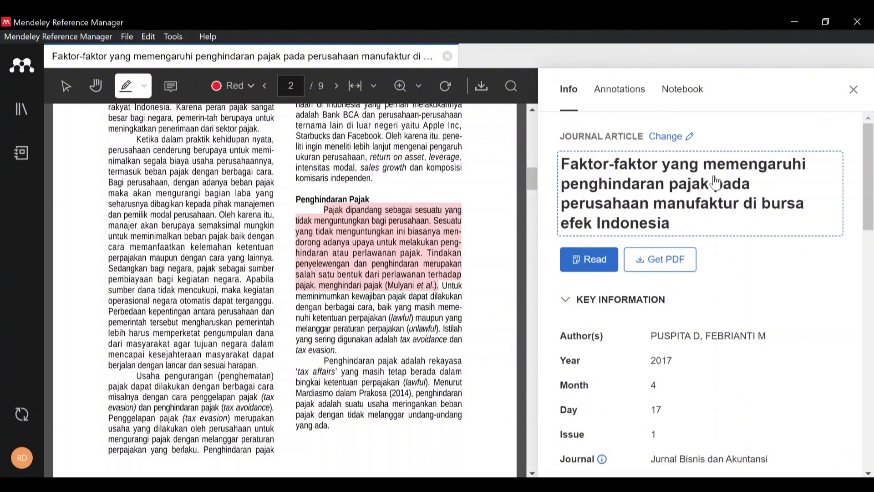
- Close the Info panel and the PDF tab to return to the library list
{"action": "scroll", "coordinate": [738, 207], "scroll_direction": "down", "scroll_amount": 5}
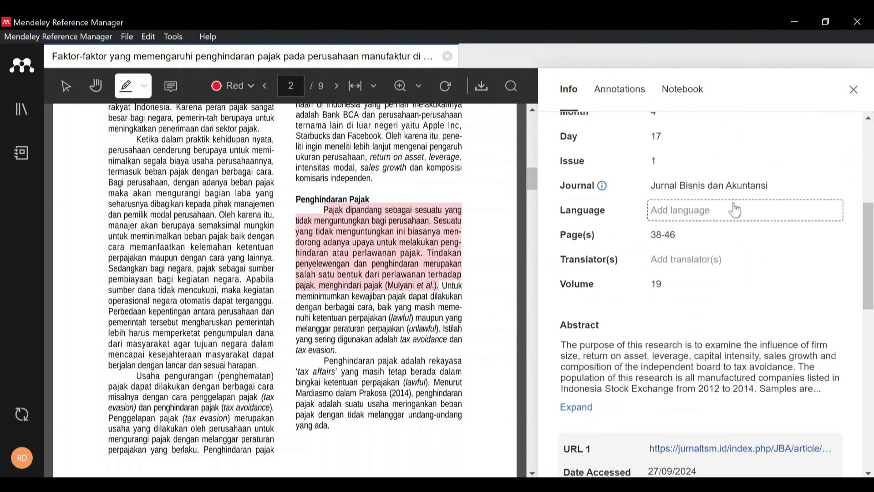
{"action": "scroll", "coordinate": [745, 273], "scroll_direction": "down", "scroll_amount": 5}
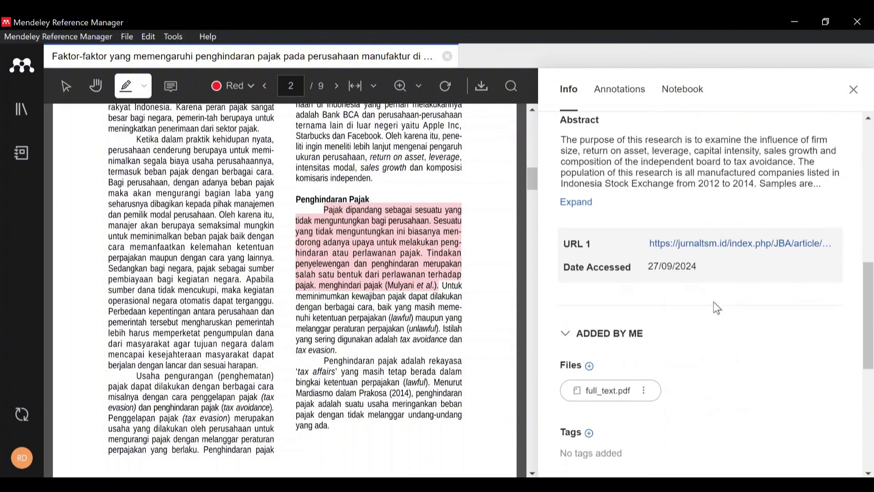
{"action": "scroll", "coordinate": [717, 309], "scroll_direction": "down", "scroll_amount": 2}
{"action": "scroll", "coordinate": [720, 313], "scroll_direction": "up", "scroll_amount": 4}
{"action": "scroll", "coordinate": [720, 313], "scroll_direction": "down", "scroll_amount": 4}
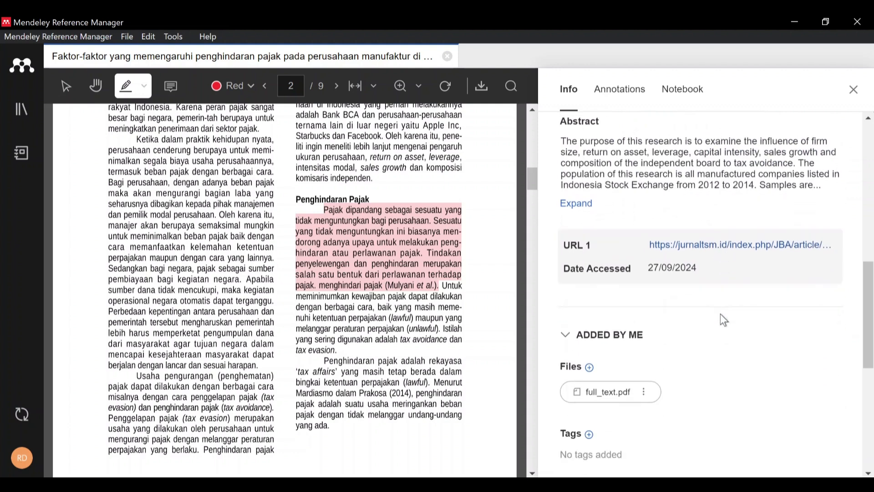
{"action": "scroll", "coordinate": [720, 314], "scroll_direction": "down", "scroll_amount": 5}
{"action": "scroll", "coordinate": [720, 314], "scroll_direction": "down", "scroll_amount": 3}
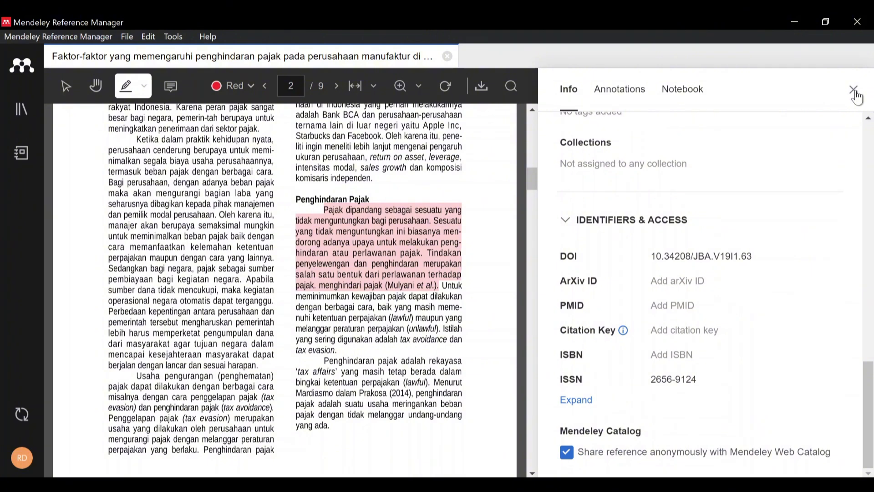
{"action": "left_click", "coordinate": [854, 91]}
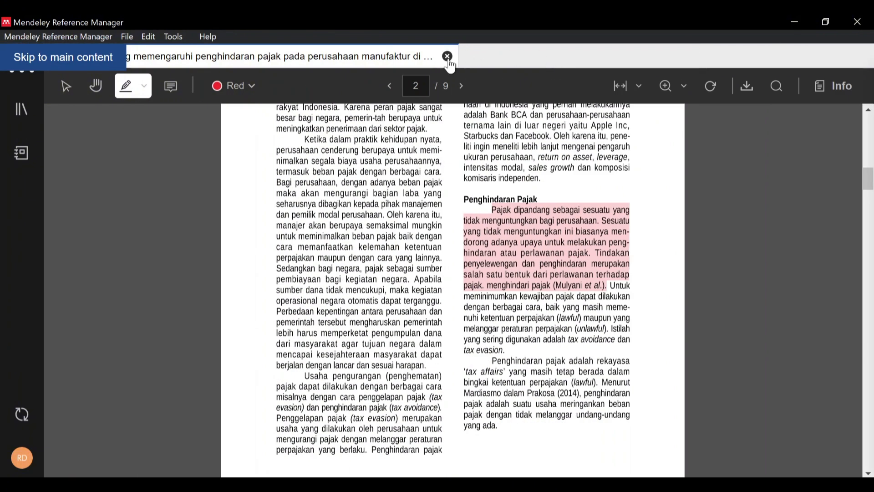
{"action": "left_click", "coordinate": [447, 57]}
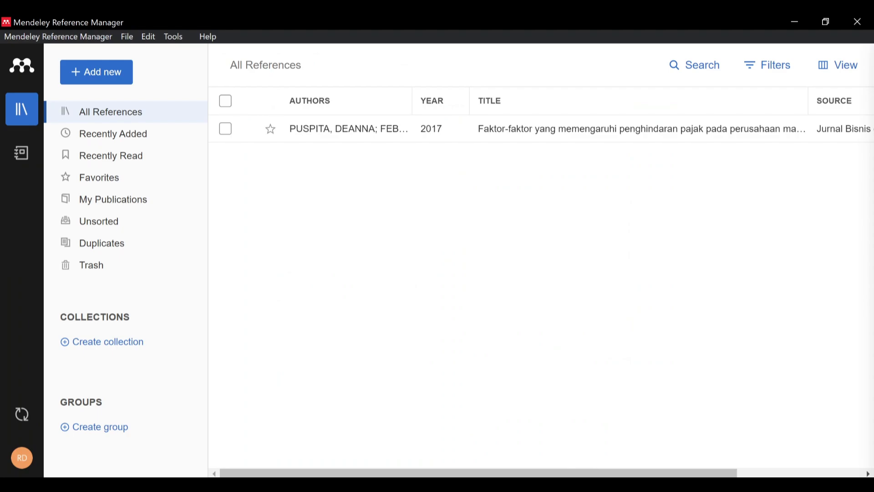
- Open the 2020 polibatam tax-avoidance article from the Scholar results and add it to Mendeley
{"action": "left_click", "coordinate": [527, 484]}
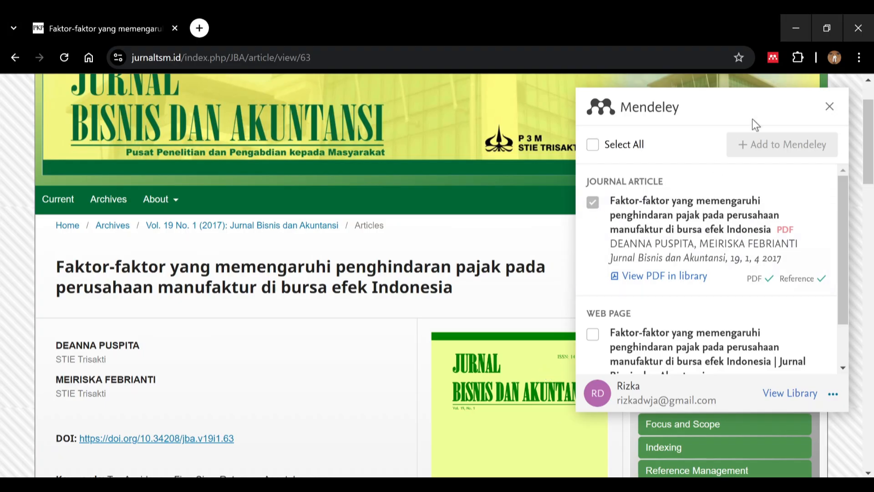
{"action": "left_click", "coordinate": [14, 62]}
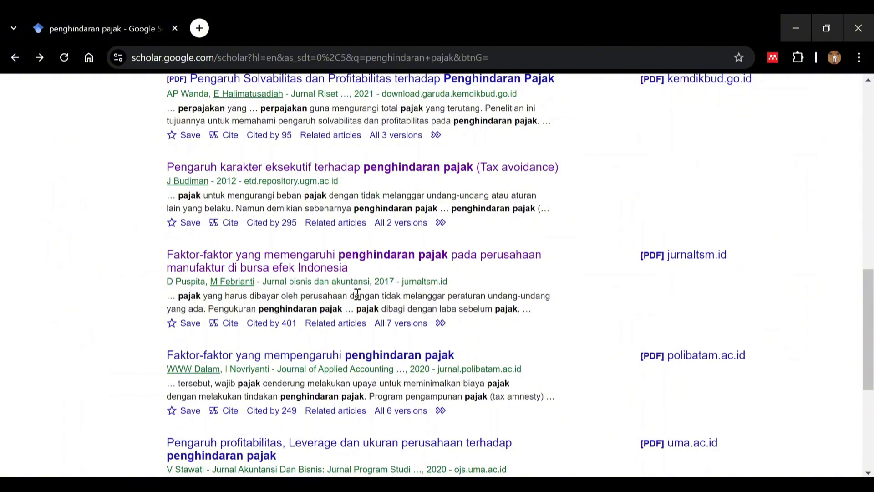
{"action": "scroll", "coordinate": [358, 296], "scroll_direction": "down", "scroll_amount": 4}
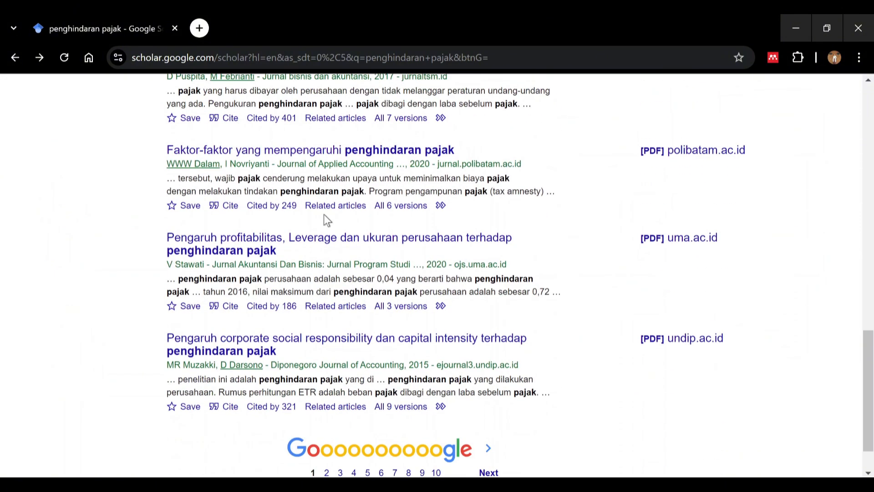
{"action": "left_click", "coordinate": [357, 155]}
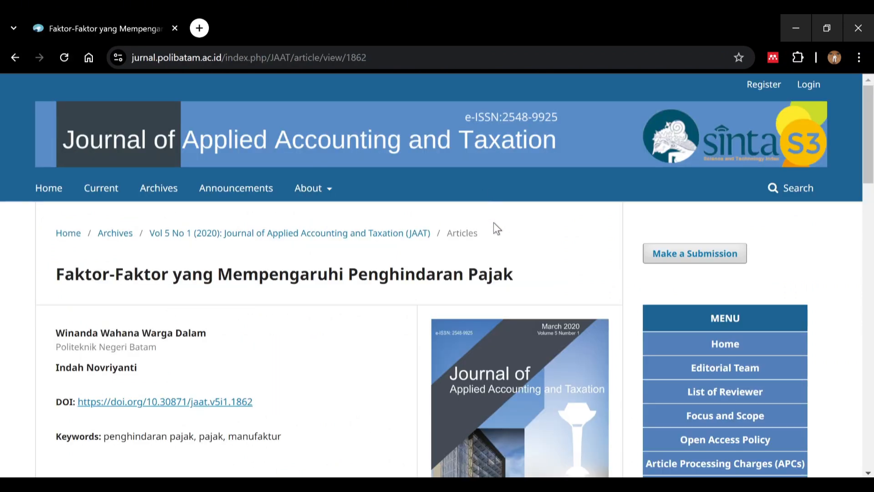
{"action": "left_click", "coordinate": [773, 58]}
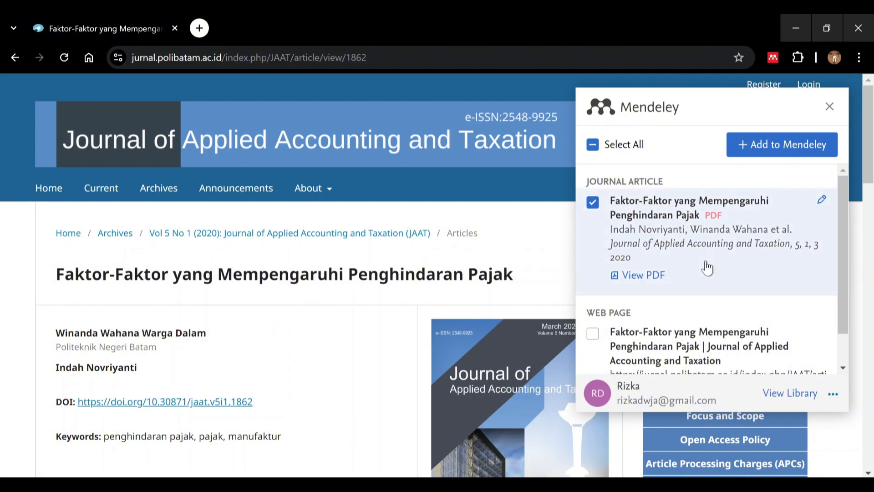
{"action": "left_click", "coordinate": [767, 147]}
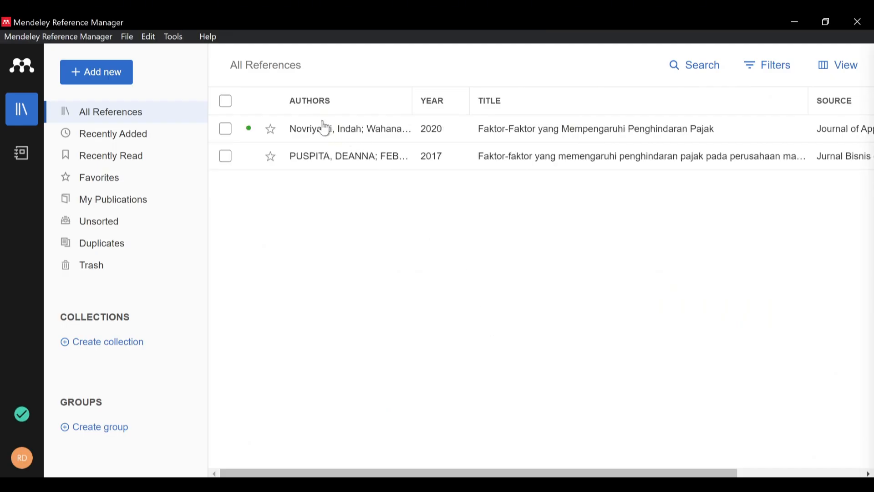
- Open the 2020 reference's details and view its PDF in the reader
{"action": "left_click", "coordinate": [345, 141]}
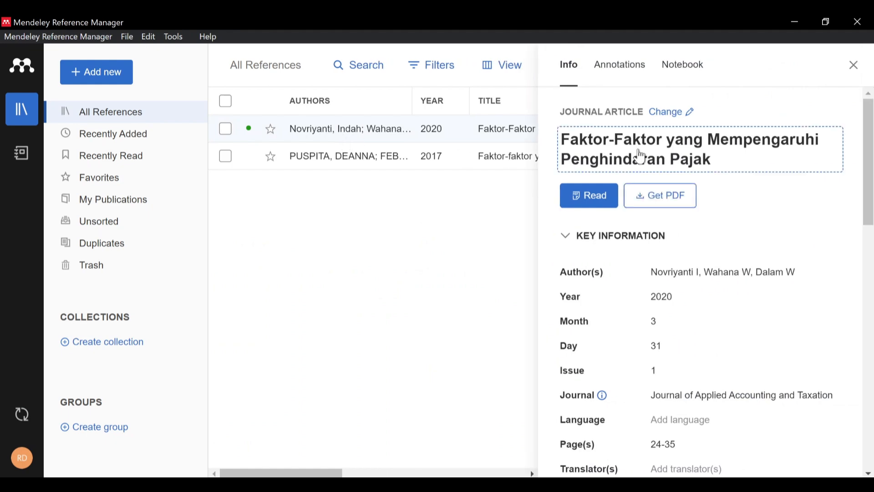
{"action": "left_click", "coordinate": [595, 202]}
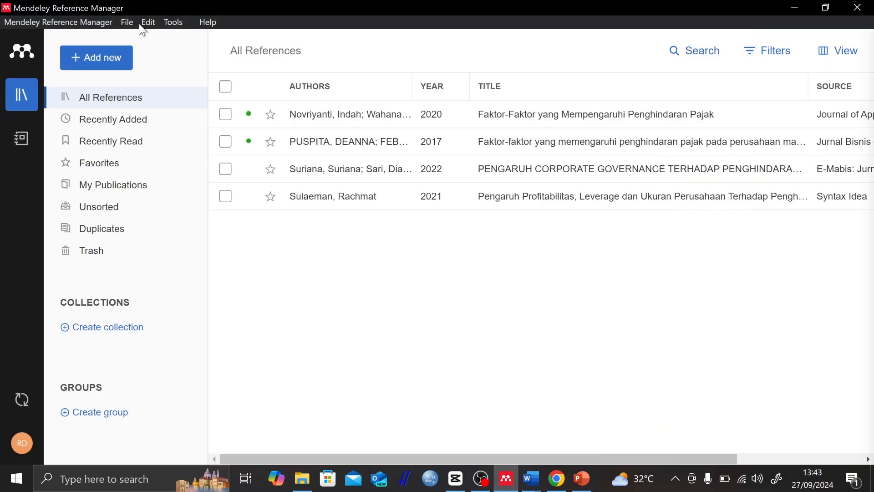
- Import dewinta2016.pdf from the jurnal folder through Add new > Import file(s) from computer
{"action": "left_click", "coordinate": [172, 23]}
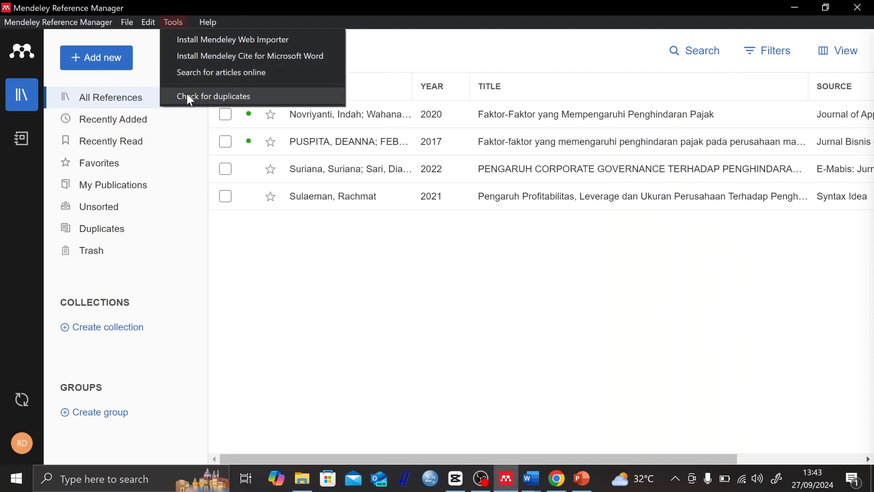
{"action": "left_click", "coordinate": [173, 22]}
{"action": "left_click", "coordinate": [110, 69]}
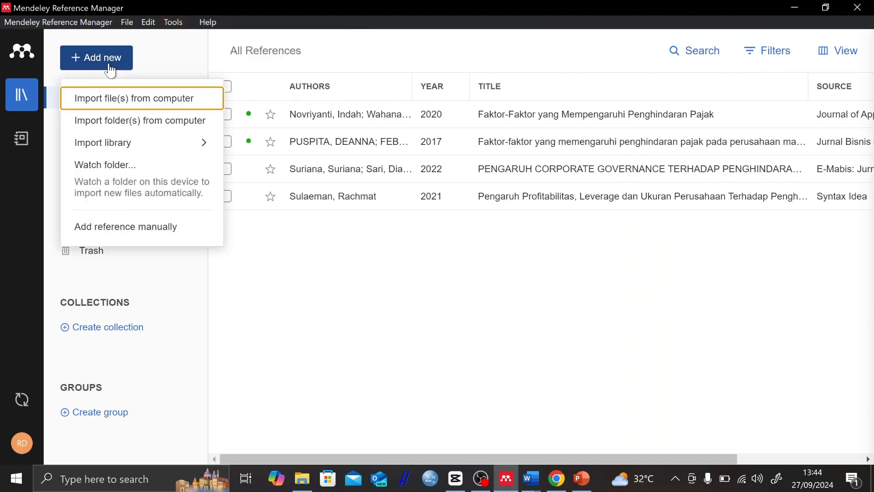
{"action": "left_click", "coordinate": [133, 99]}
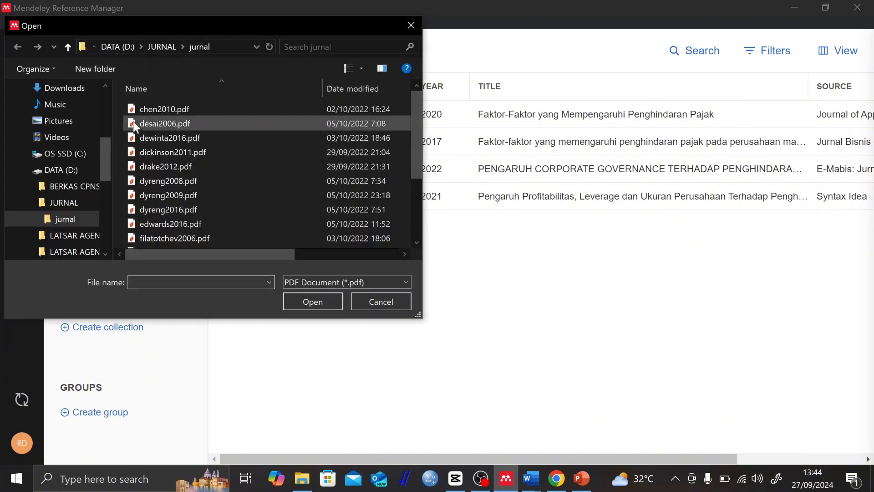
{"action": "double_click", "coordinate": [185, 140]}
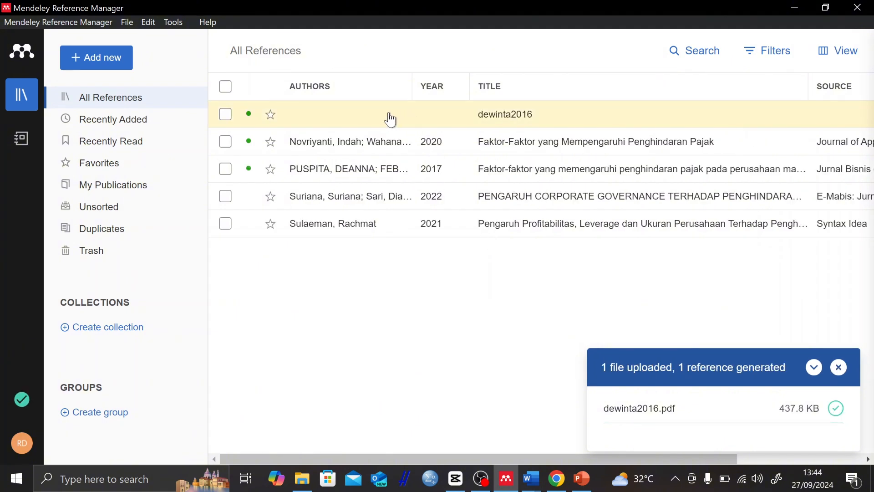
- Dismiss the upload summary and open the dewinta2016 reference's PDF in the reader
{"action": "left_click", "coordinate": [838, 368]}
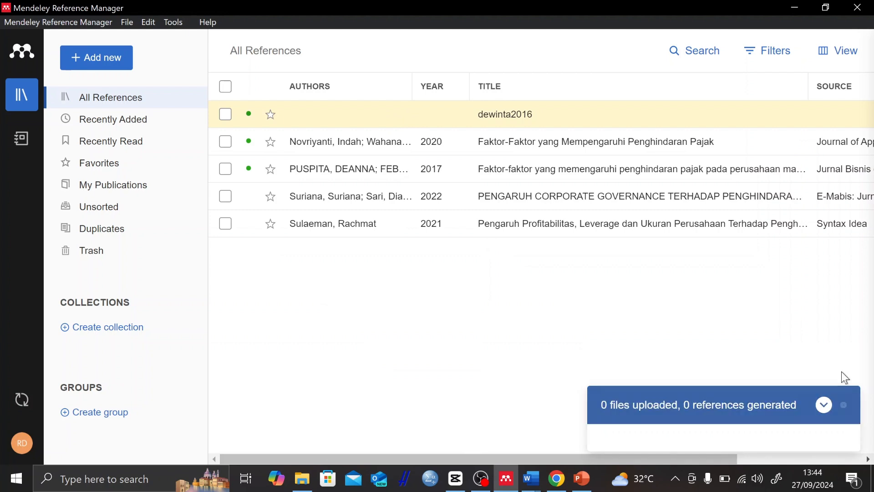
{"action": "left_click", "coordinate": [360, 125]}
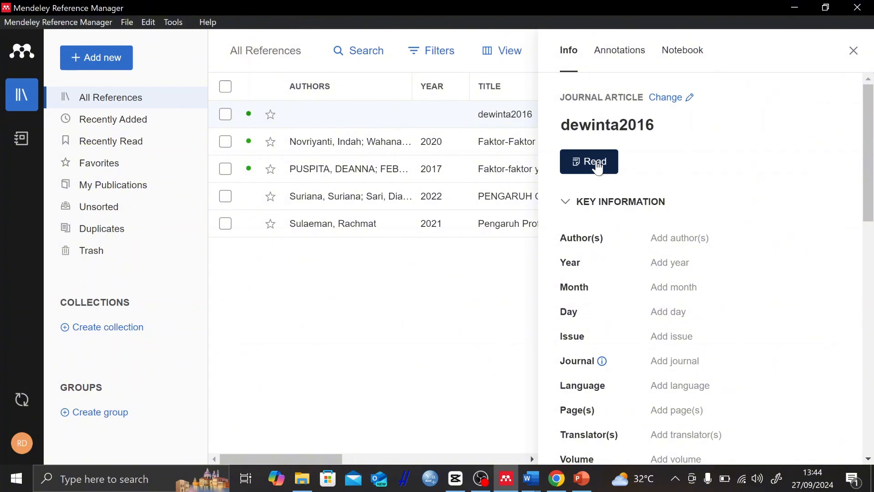
{"action": "left_click", "coordinate": [591, 162]}
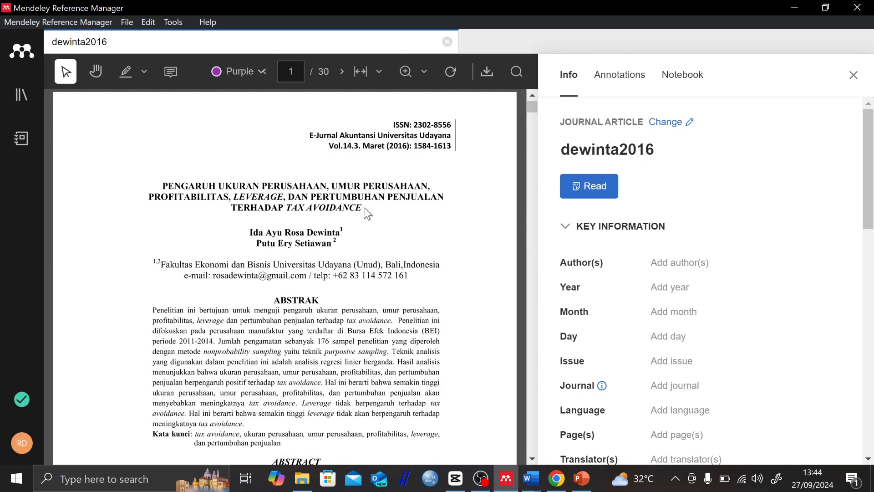
- Set the 2016 reference's title to the paper's full title copied from the PDF
{"action": "left_click_drag", "start_coordinate": [360, 208], "coordinate": [165, 181]}
{"action": "key", "text": "ctrl+c"}
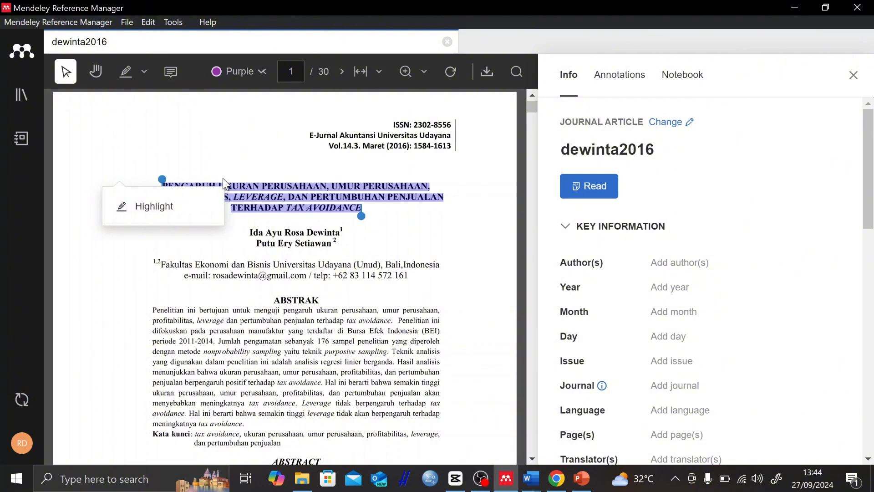
{"action": "left_click", "coordinate": [646, 155]}
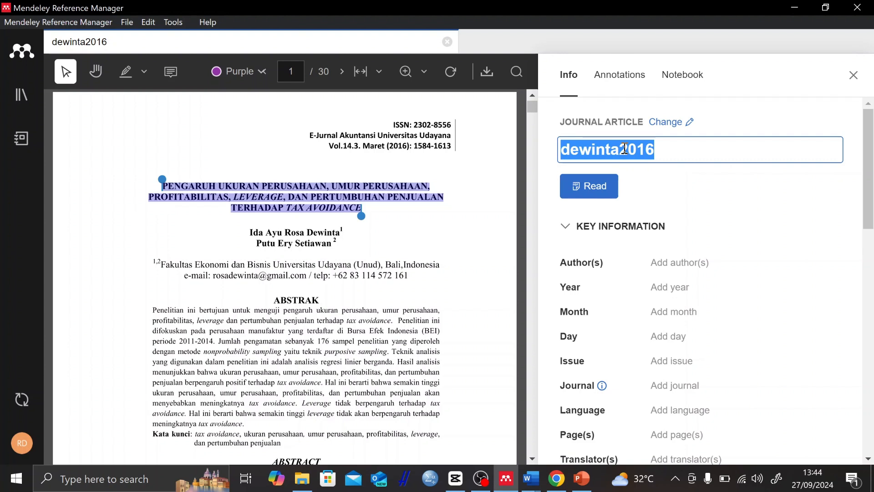
{"action": "key", "text": "ctrl+v"}
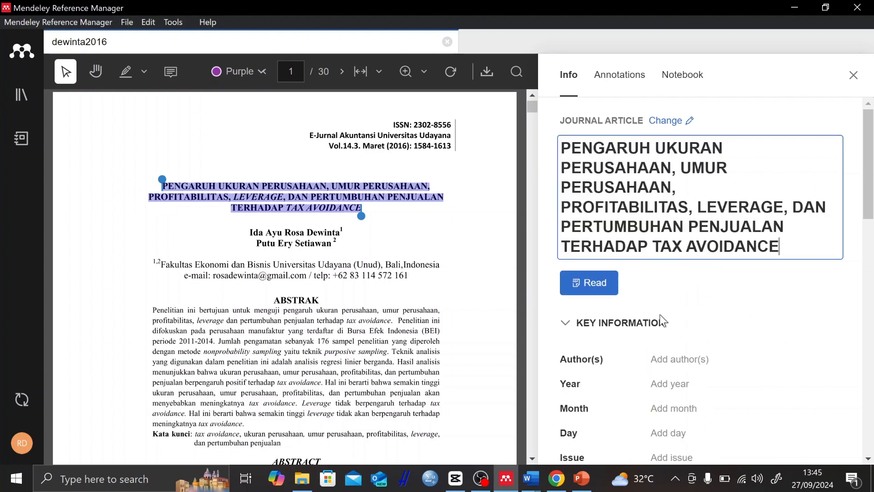
{"action": "scroll", "coordinate": [659, 314], "scroll_direction": "down", "scroll_amount": 2}
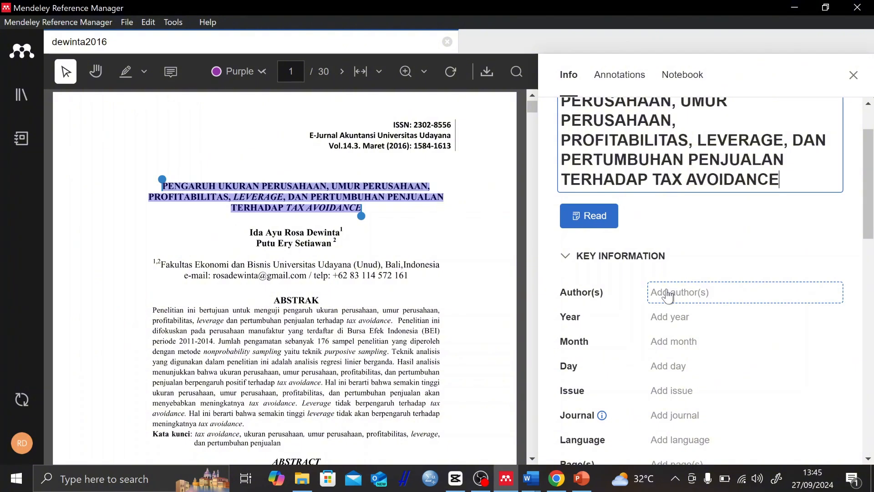
- Enter the paper's two authors as separate author entries
{"action": "left_click", "coordinate": [668, 292]}
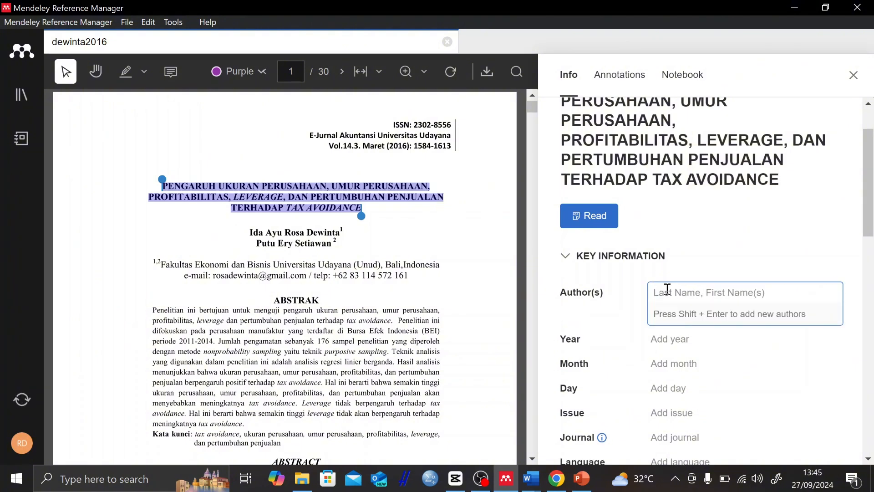
{"action": "type", "text": "Dewin"}
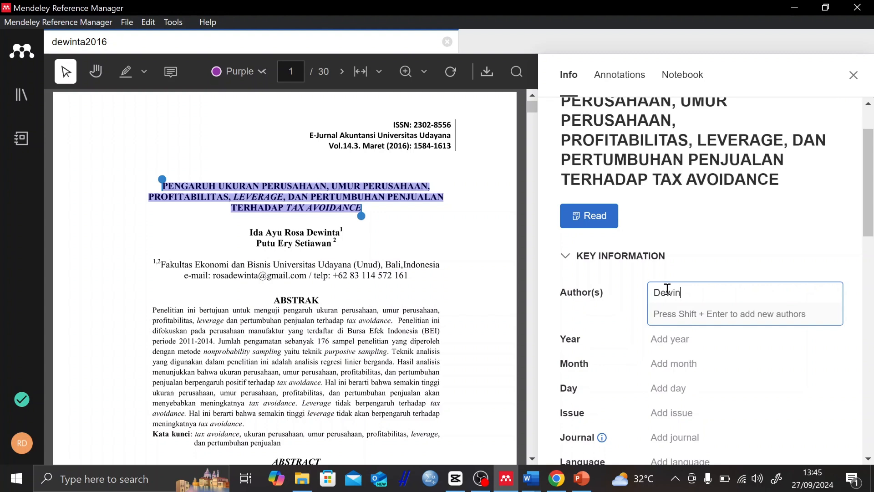
{"action": "type", "text": "ta, Ida Ayu"}
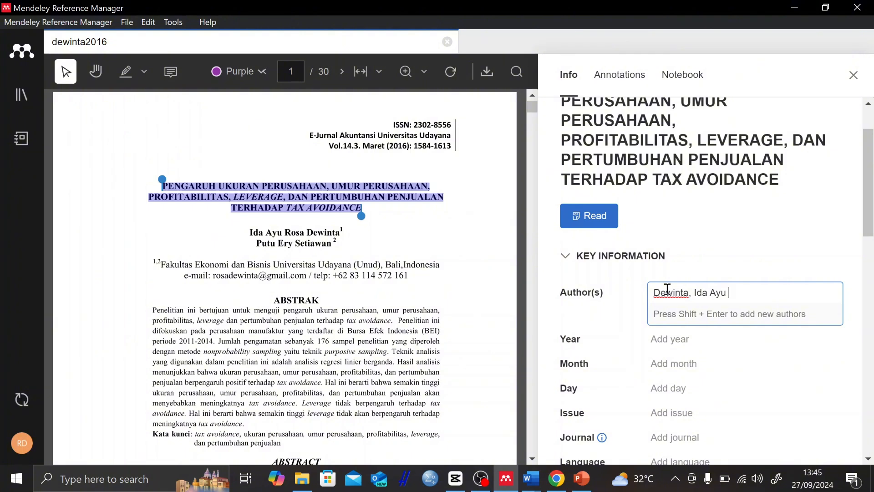
{"action": "type", "text": " Rosa"}
{"action": "key", "text": "Return"}
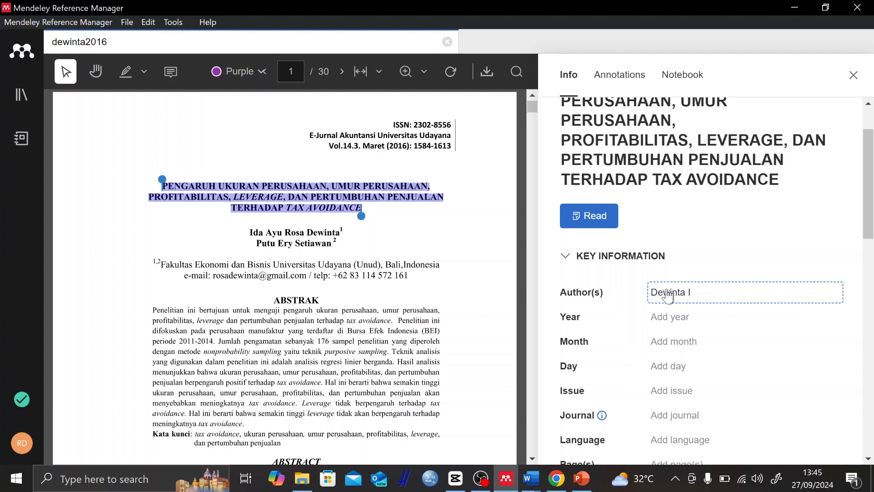
{"action": "left_click", "coordinate": [701, 291]}
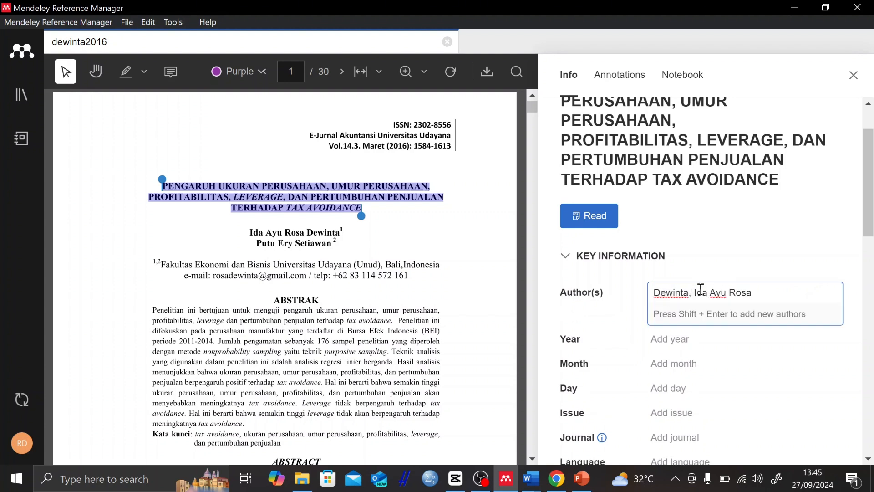
{"action": "key", "text": "shift+Return"}
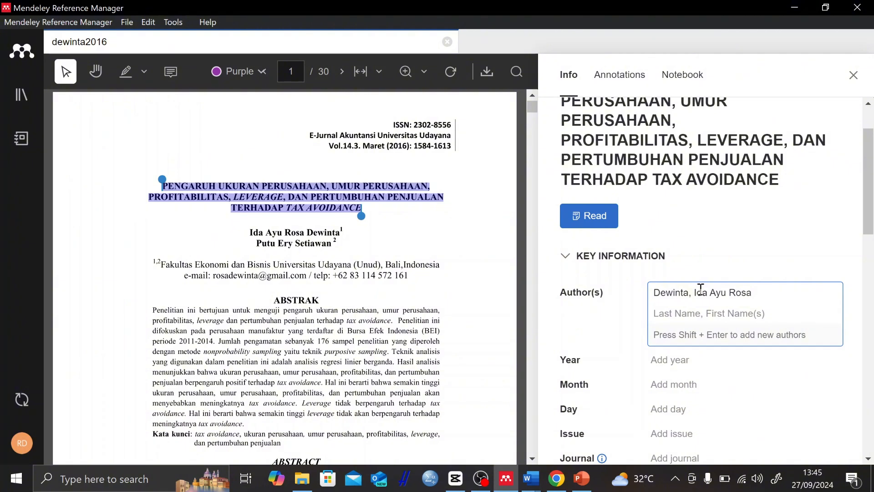
{"action": "type", "text": "Setiawa"}
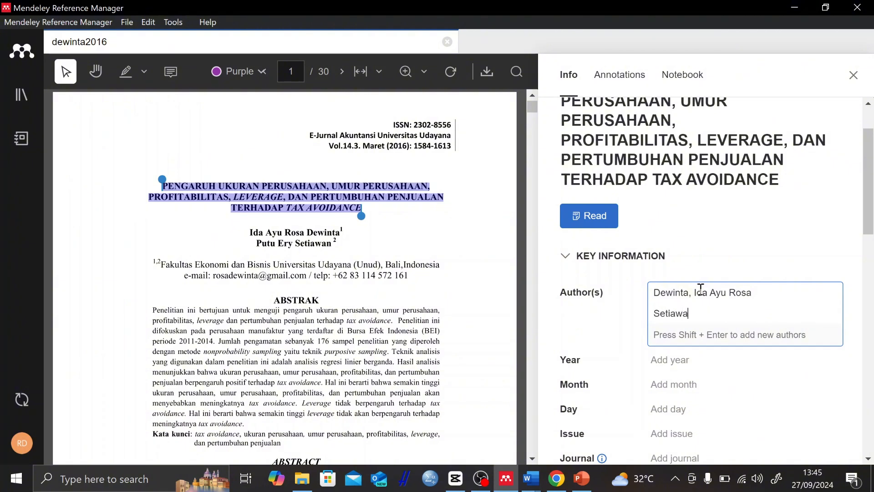
{"action": "type", "text": "n, Putu Ery"}
- Set the reference's year to 2016 and month to 3
{"action": "left_click", "coordinate": [681, 367]}
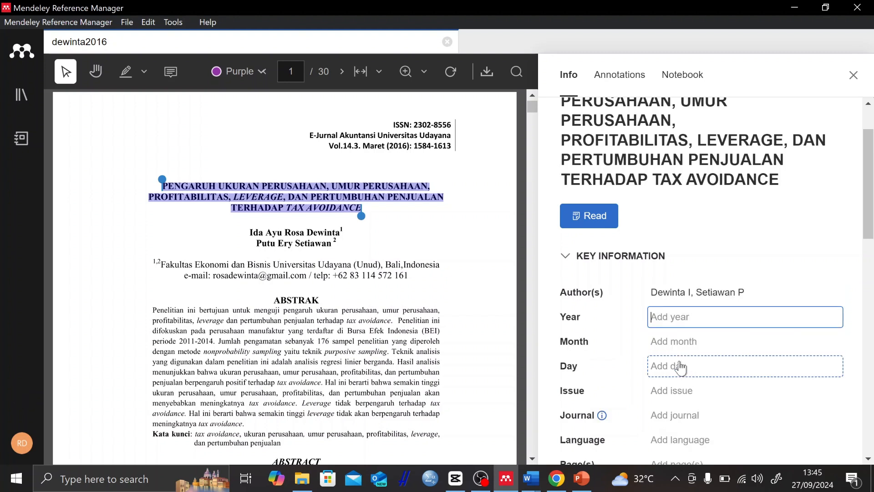
{"action": "type", "text": "2016"}
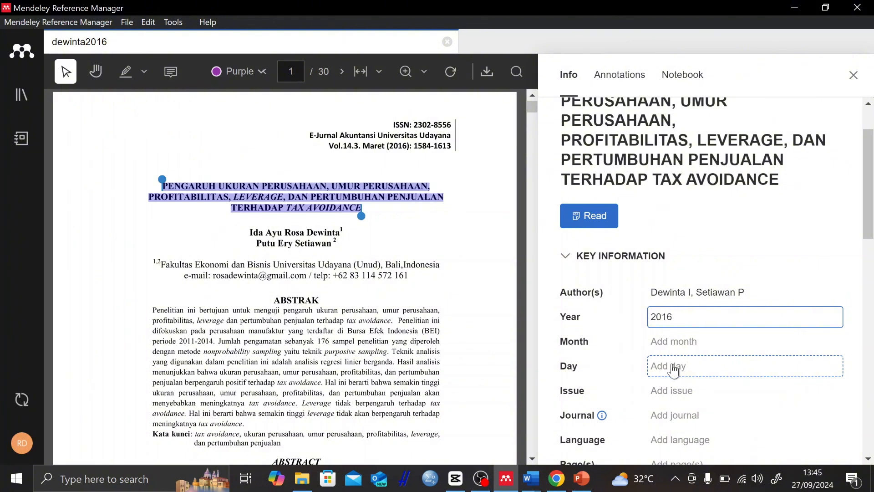
{"action": "left_click", "coordinate": [674, 345]}
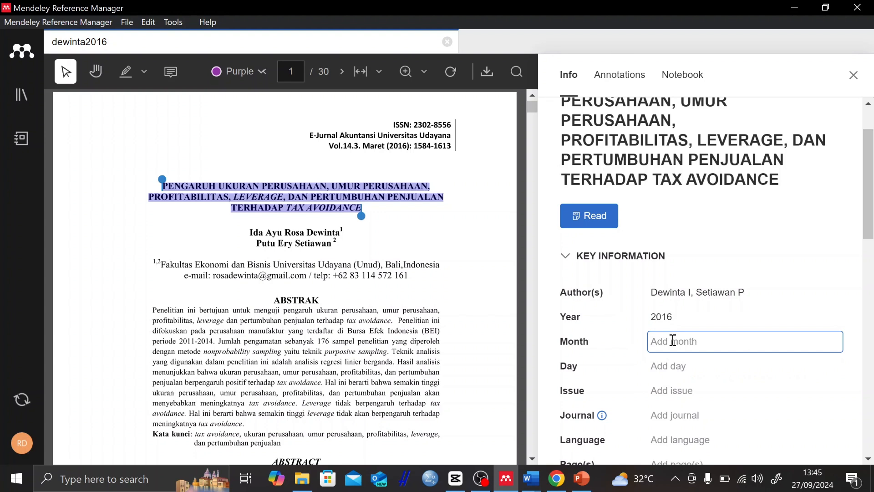
{"action": "type", "text": "3"}
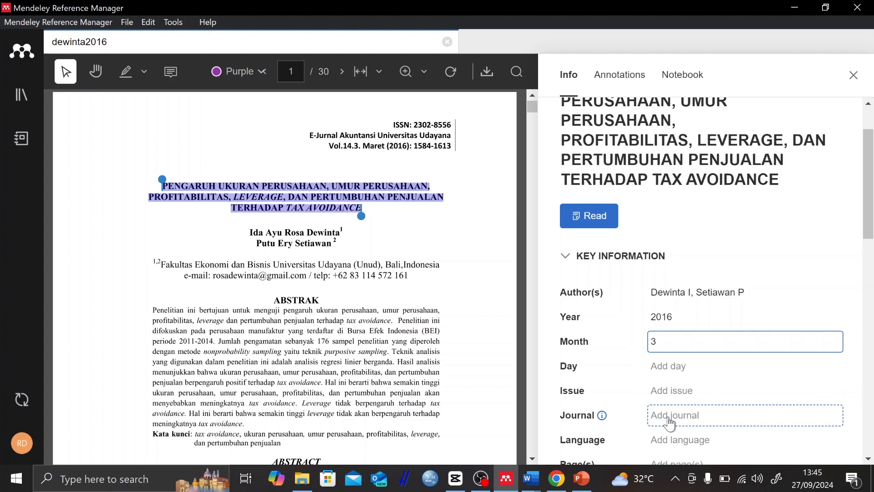
- Enter the journal as 'E-Jurnal Akuntansi Universitas Udayana', correcting the spacing between words
{"action": "left_click", "coordinate": [669, 417]}
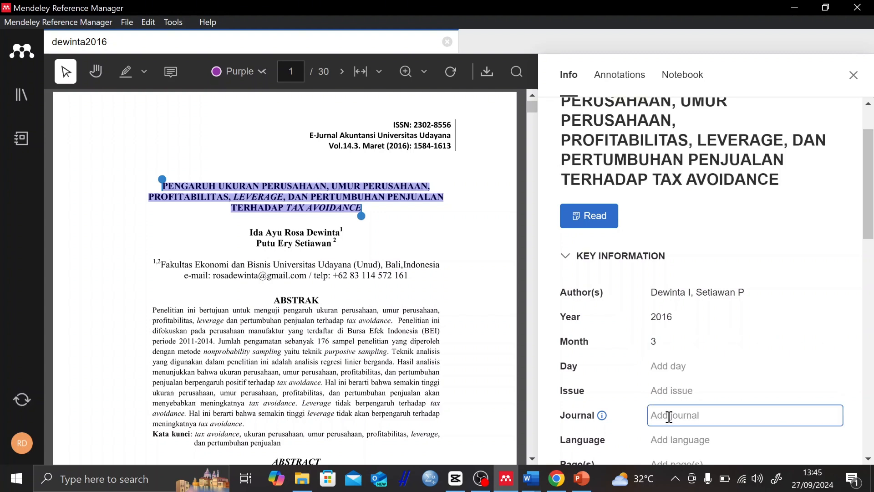
{"action": "type", "text": "E"}
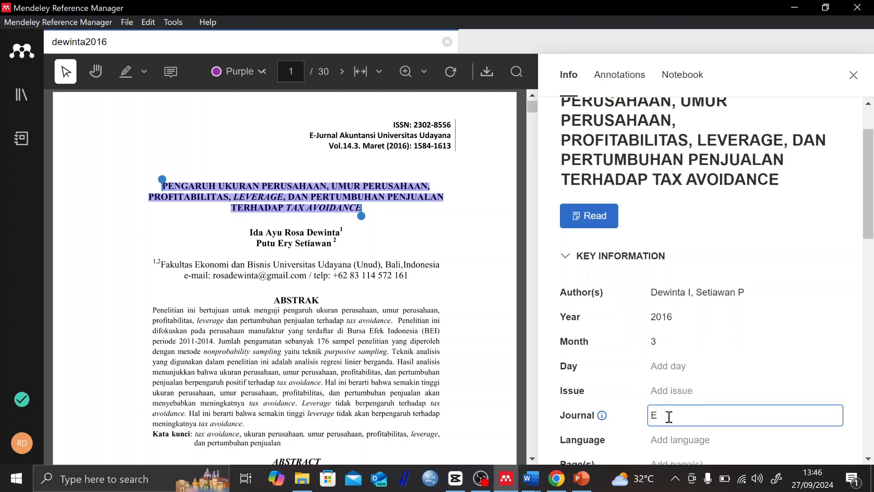
{"action": "type", "text": "-JurnalA"}
{"action": "key", "text": "BackSpace"}
{"action": "type", "text": "Akuntansi"}
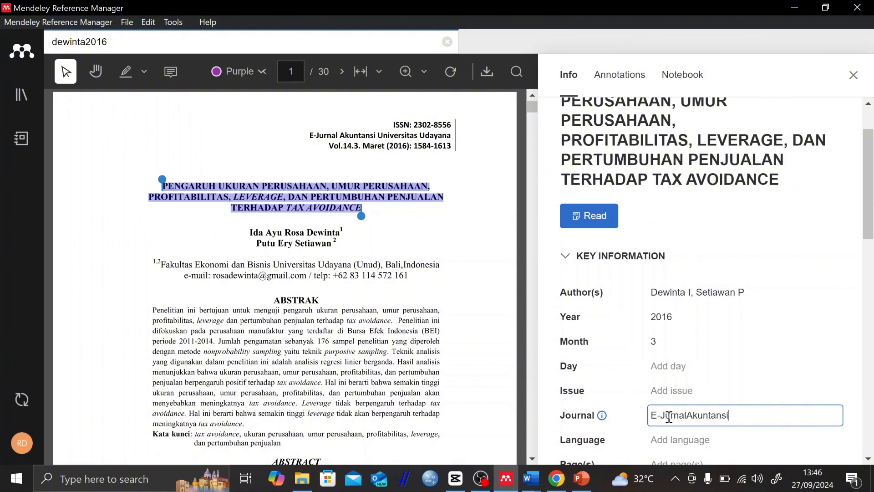
{"action": "type", "text": "UniversitasUdayana"}
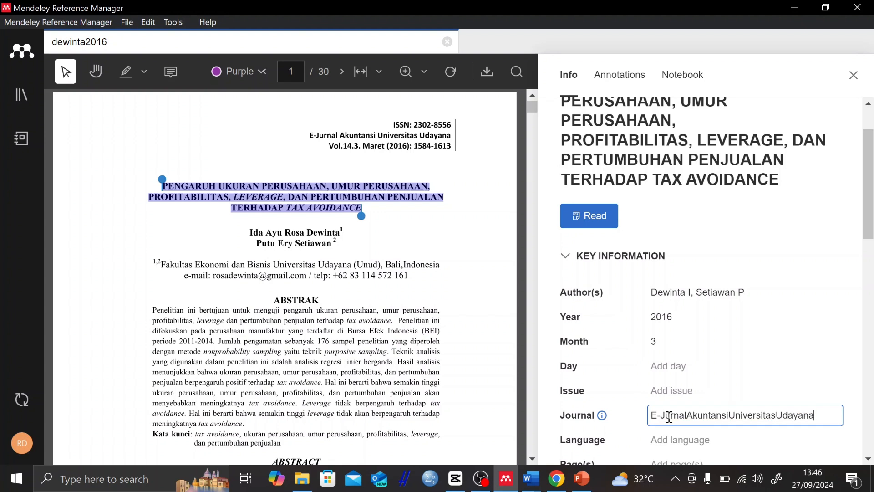
{"action": "left_click", "coordinate": [688, 414]}
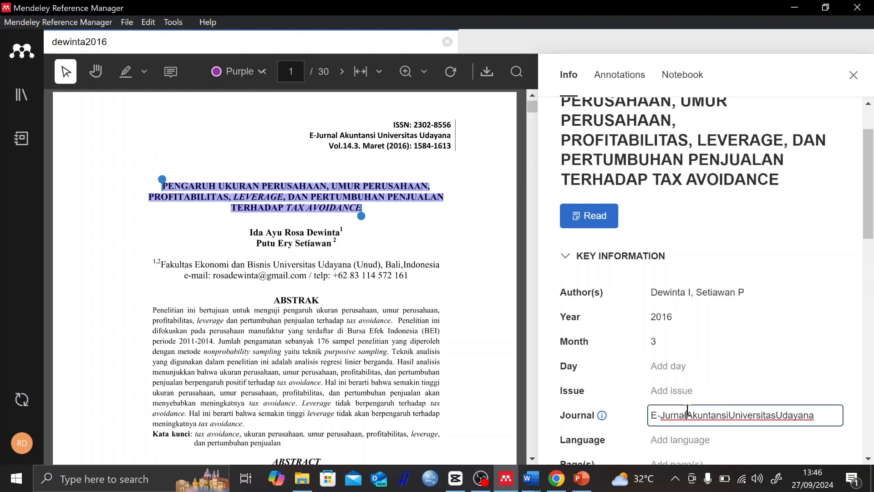
{"action": "left_click", "coordinate": [729, 415]}
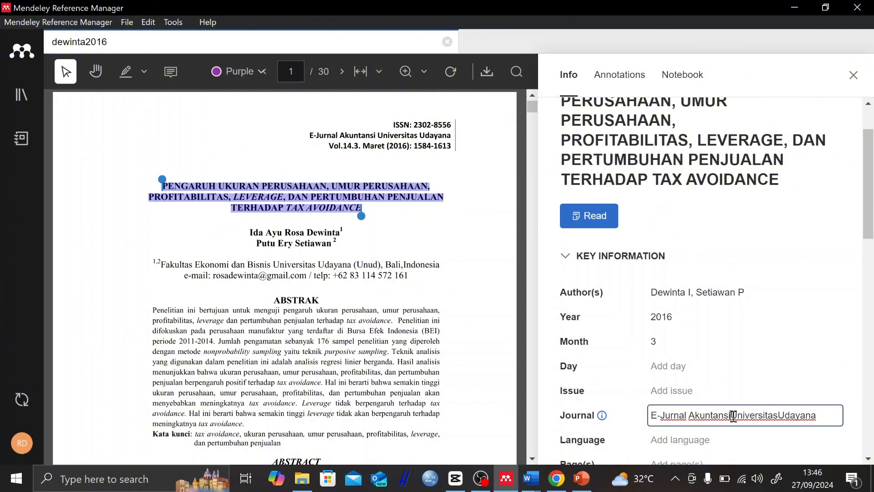
{"action": "left_click", "coordinate": [777, 415]}
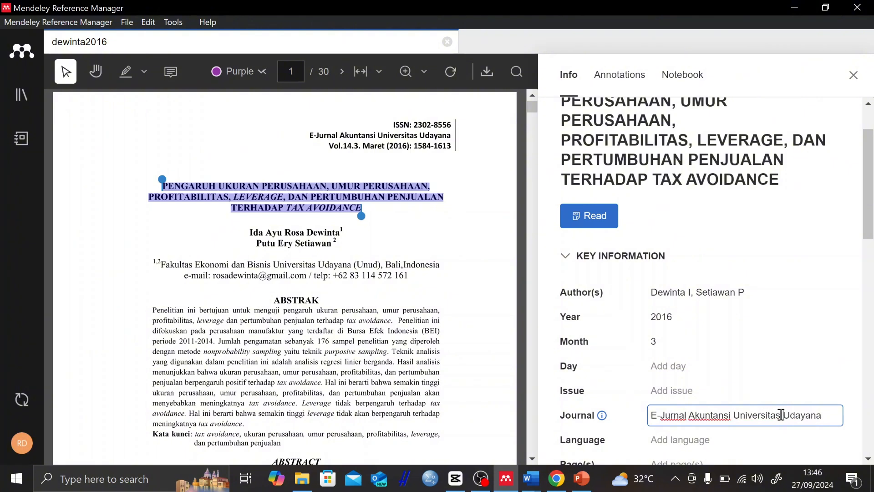
- Enter volume 14.3 and the page range 1584 to 1613
{"action": "scroll", "coordinate": [731, 372], "scroll_direction": "down", "scroll_amount": 4}
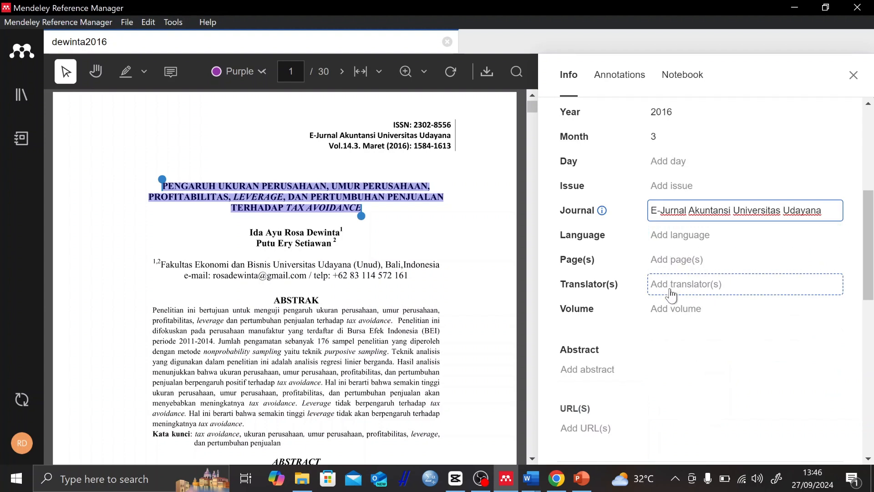
{"action": "left_click", "coordinate": [671, 313]}
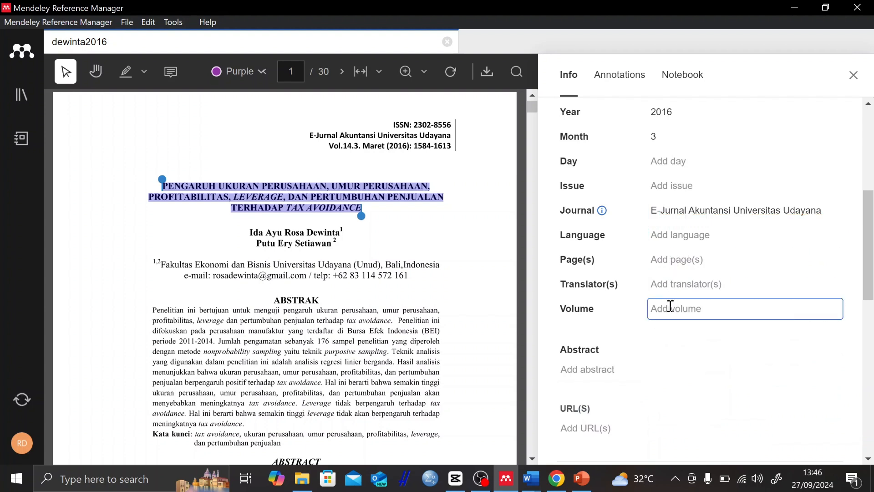
{"action": "type", "text": "14.3"}
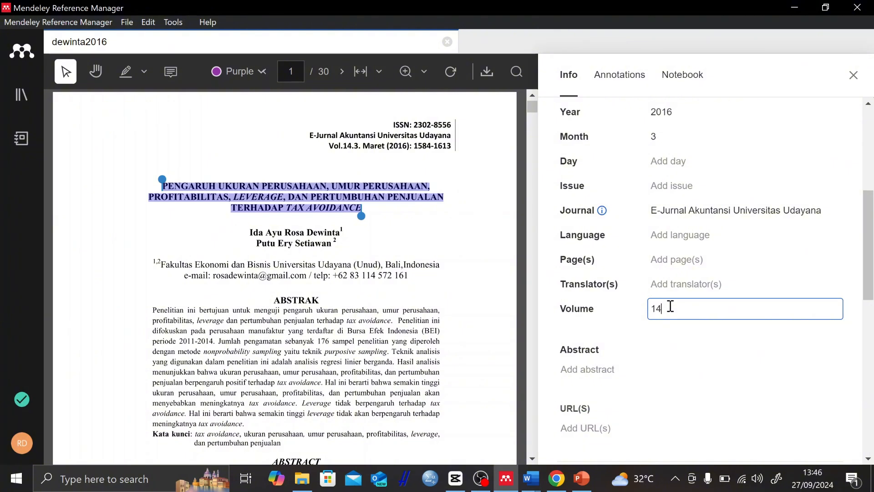
{"action": "left_click", "coordinate": [692, 267]}
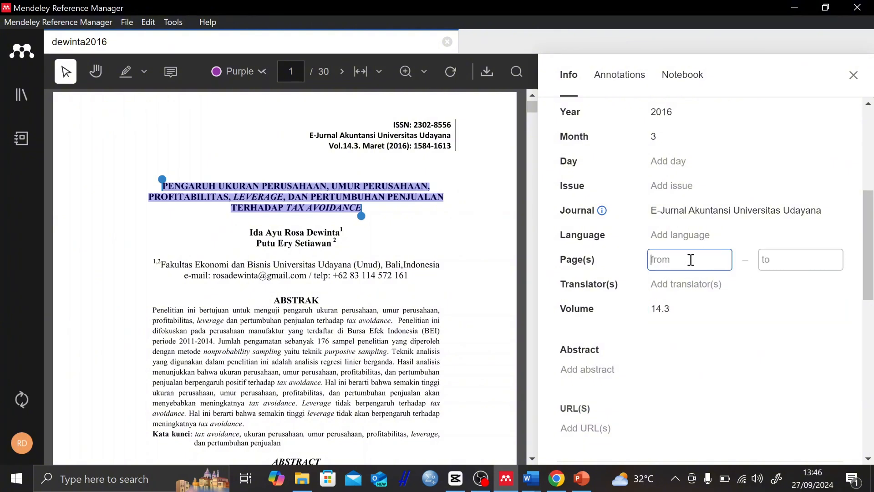
{"action": "type", "text": "1584"}
{"action": "left_click", "coordinate": [793, 259]}
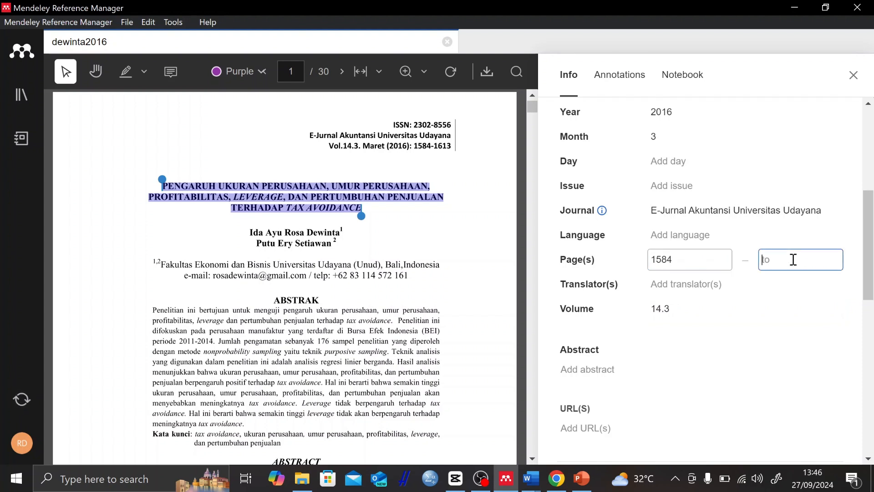
{"action": "type", "text": "1613"}
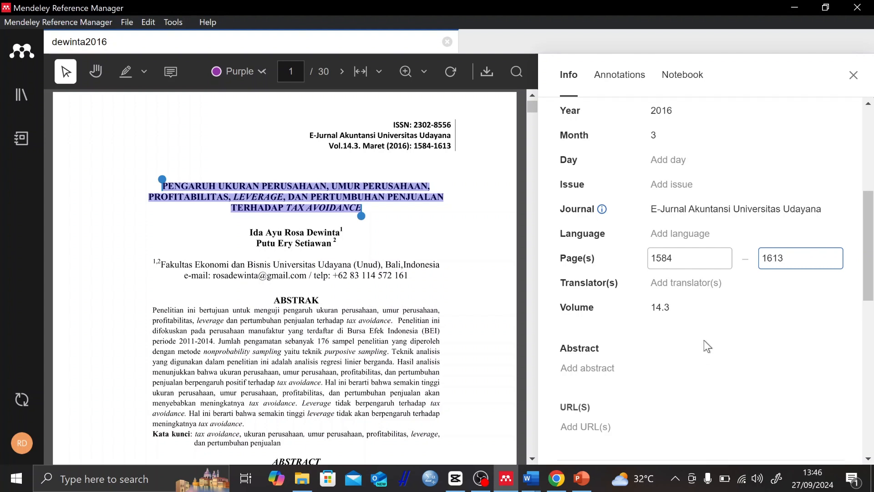
- Enter ISSN 2302-8556 further down the Info panel
{"action": "scroll", "coordinate": [704, 341], "scroll_direction": "down", "scroll_amount": 4}
{"action": "scroll", "coordinate": [704, 340], "scroll_direction": "down", "scroll_amount": 6}
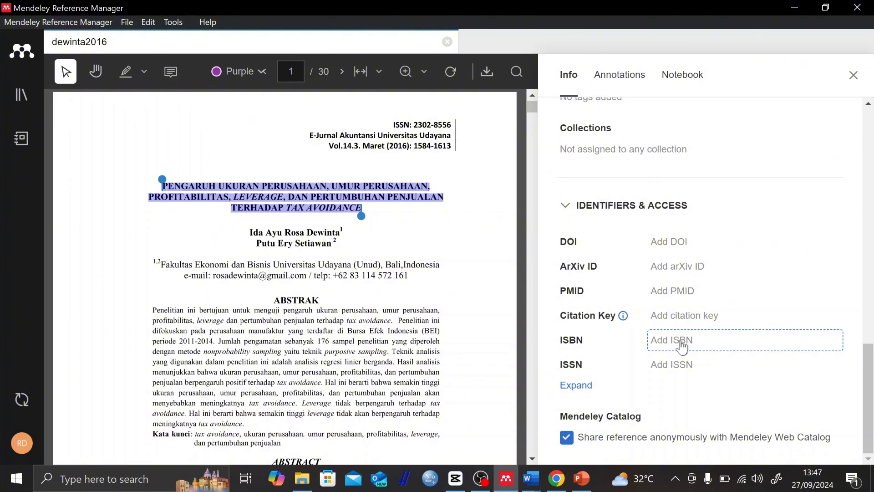
{"action": "left_click", "coordinate": [678, 366]}
{"action": "type", "text": "23"}
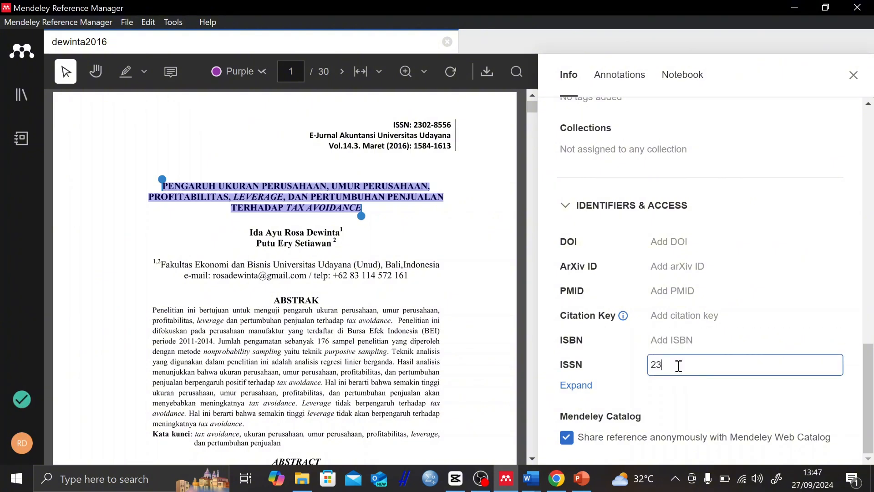
{"action": "type", "text": "02-8556"}
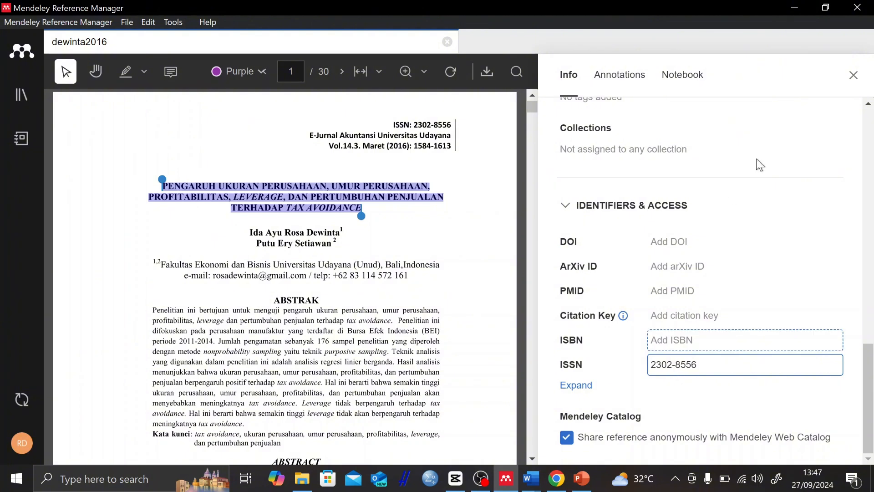
- Close the details panel and the PDF tab, then briefly reopen and close the 2016 reference's details
{"action": "left_click", "coordinate": [854, 76]}
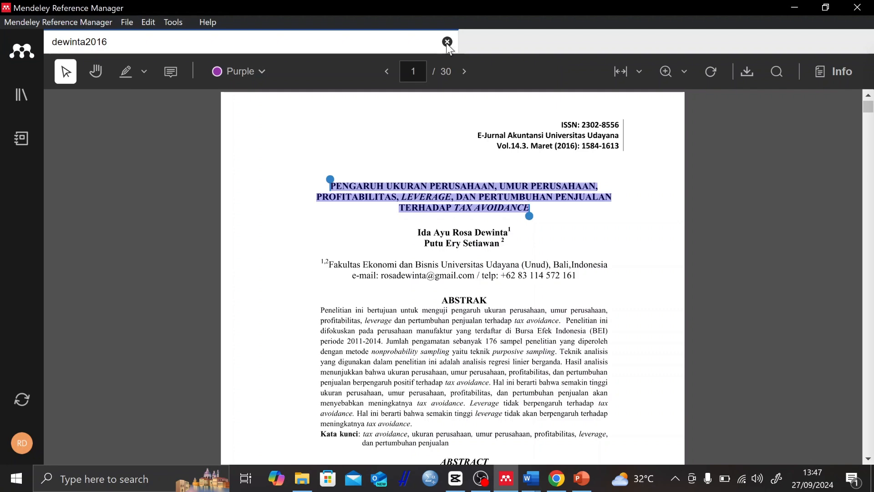
{"action": "left_click", "coordinate": [447, 42]}
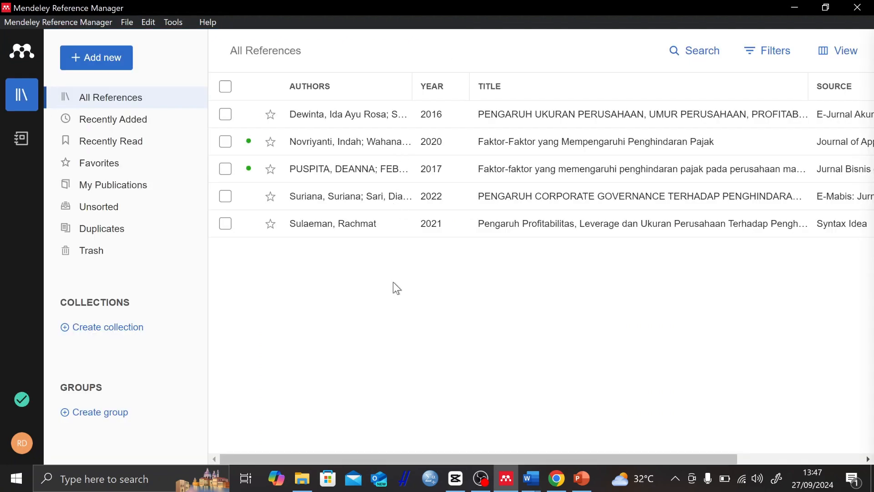
{"action": "left_click", "coordinate": [360, 124]}
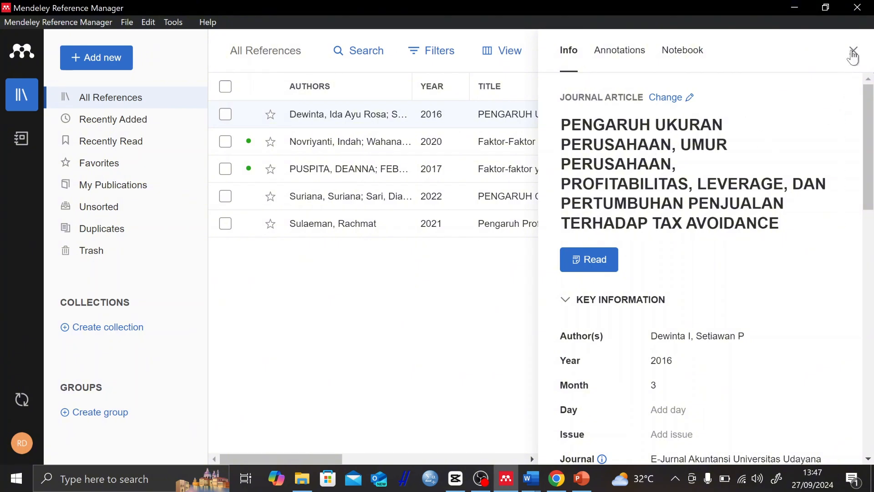
{"action": "left_click", "coordinate": [853, 50]}
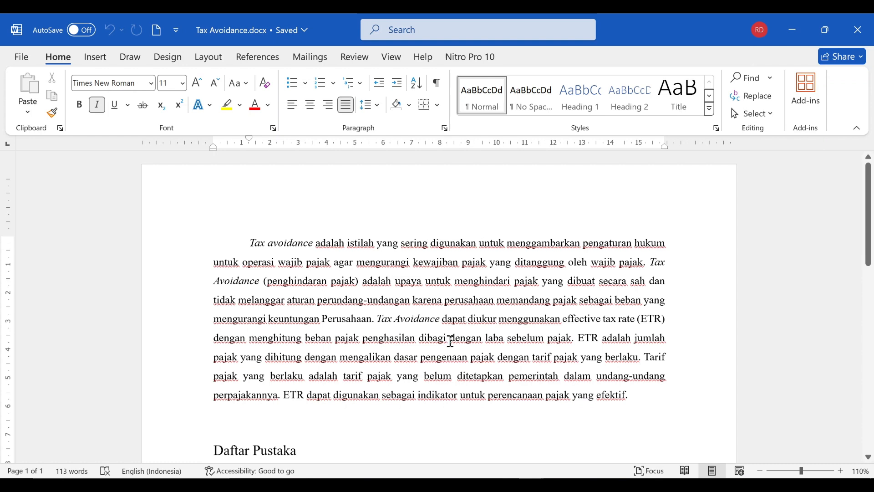
- Put the cursor at the paragraph start and open Mendeley Cite from the References tab
{"action": "left_click", "coordinate": [245, 246]}
{"action": "left_click", "coordinate": [251, 57]}
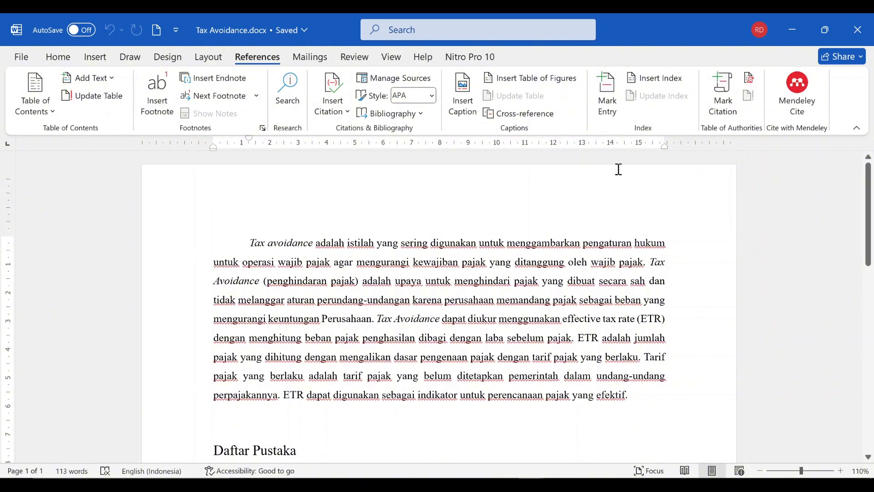
{"action": "left_click", "coordinate": [808, 96]}
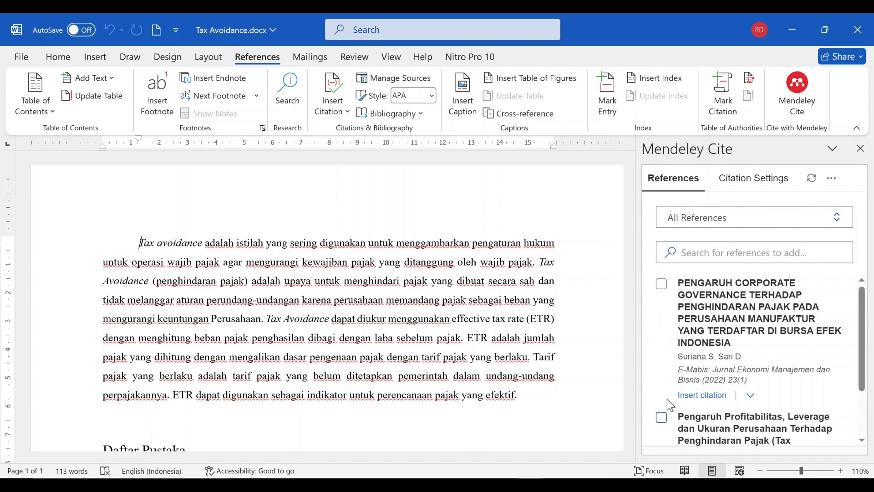
- Insert the 2022 corporate governance article at the paragraph start as an Author (Year) citation
{"action": "left_click", "coordinate": [662, 284]}
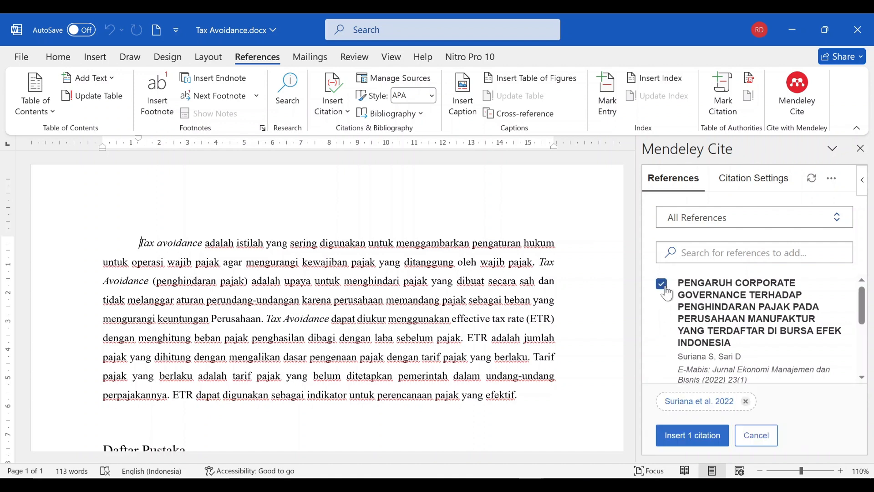
{"action": "left_click", "coordinate": [705, 407]}
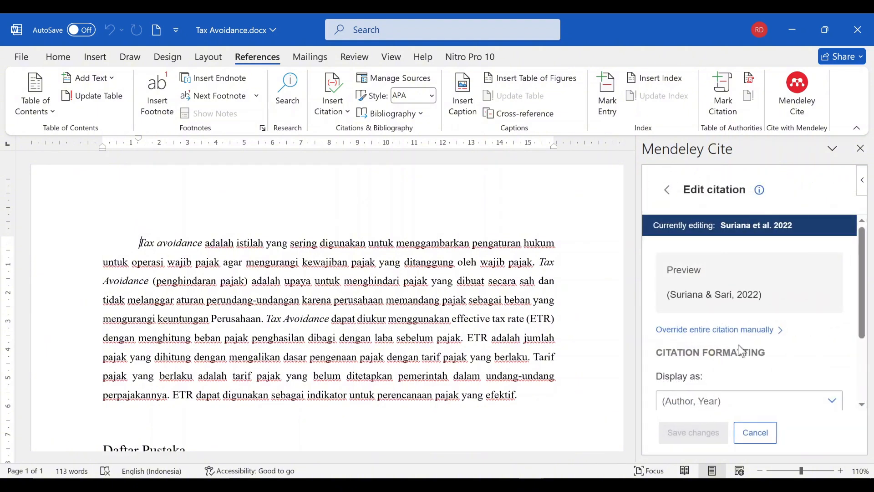
{"action": "scroll", "coordinate": [738, 344], "scroll_direction": "down", "scroll_amount": 1}
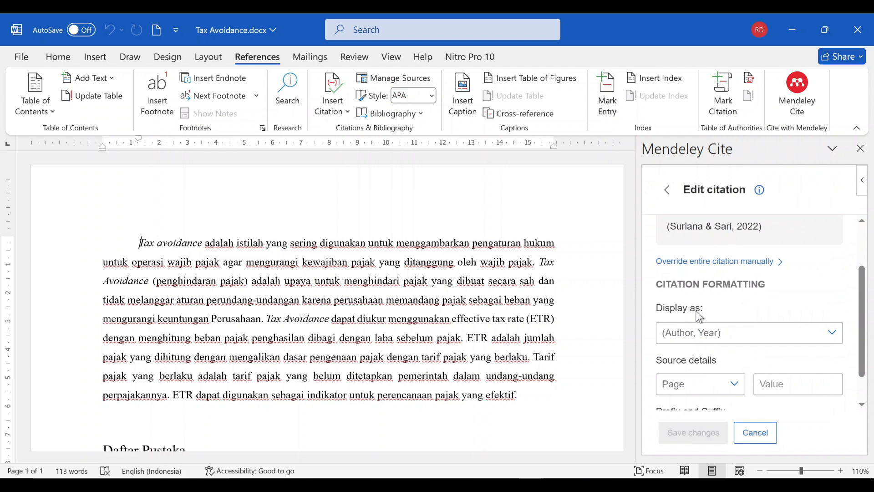
{"action": "left_click", "coordinate": [804, 342]}
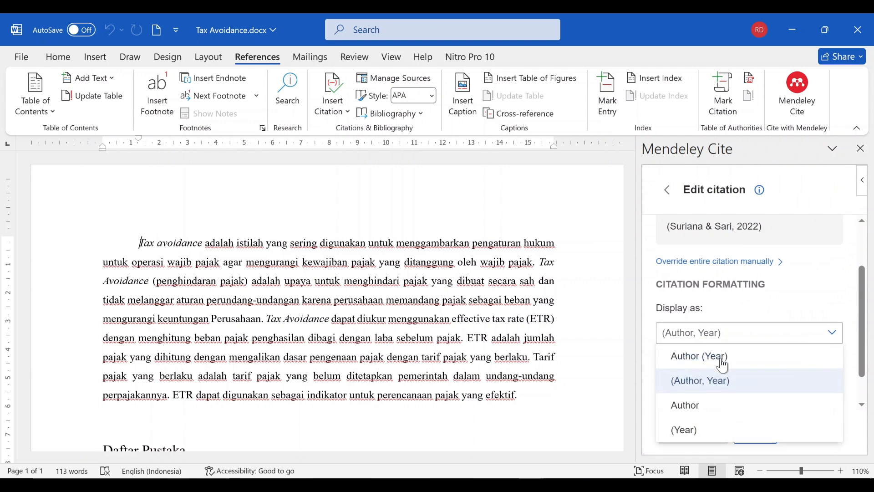
{"action": "left_click", "coordinate": [722, 363]}
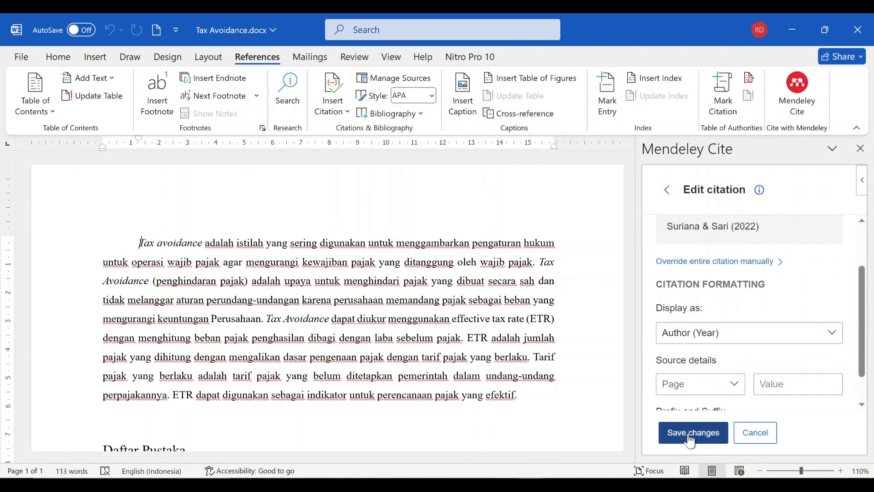
{"action": "scroll", "coordinate": [715, 302], "scroll_direction": "up", "scroll_amount": 2}
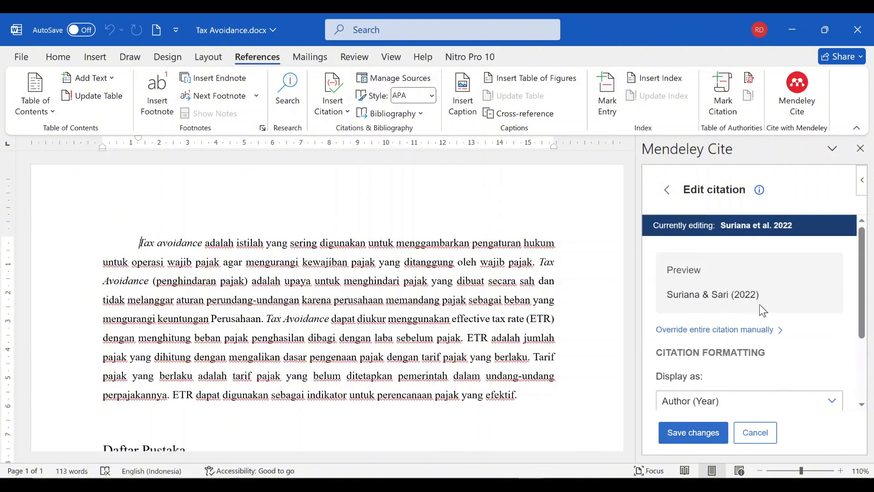
{"action": "scroll", "coordinate": [749, 342], "scroll_direction": "down", "scroll_amount": 4}
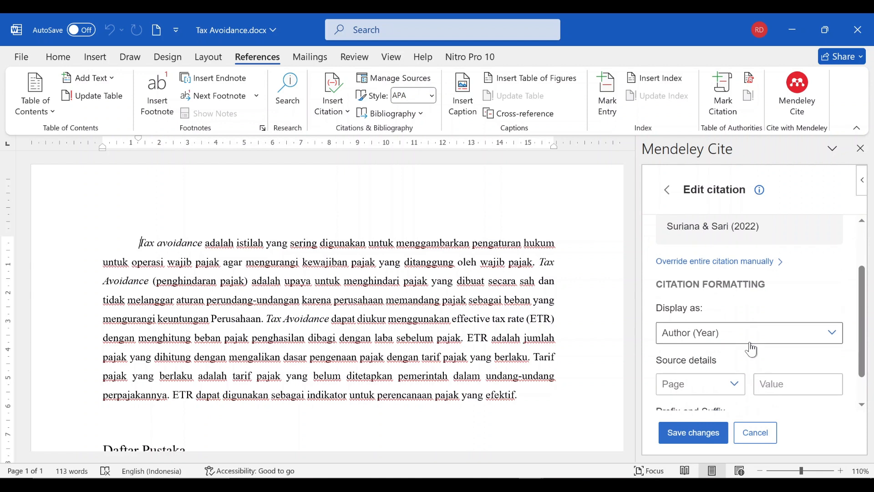
{"action": "left_click", "coordinate": [686, 433]}
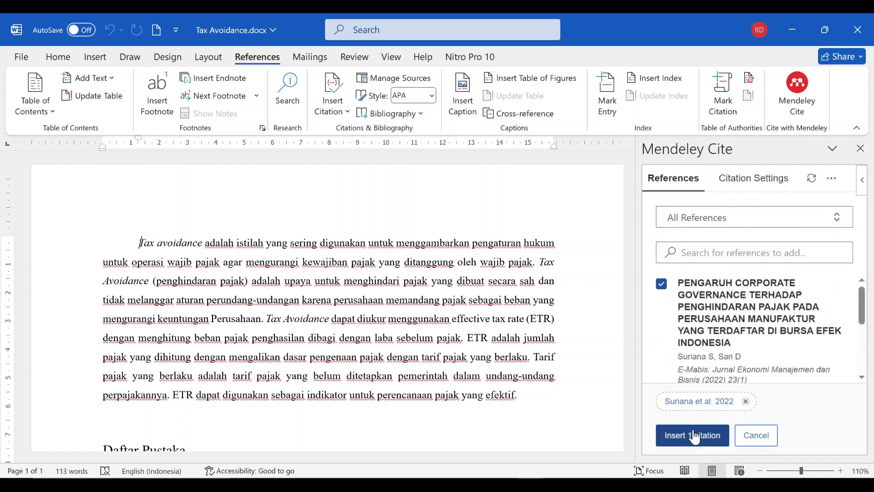
{"action": "left_click", "coordinate": [693, 443]}
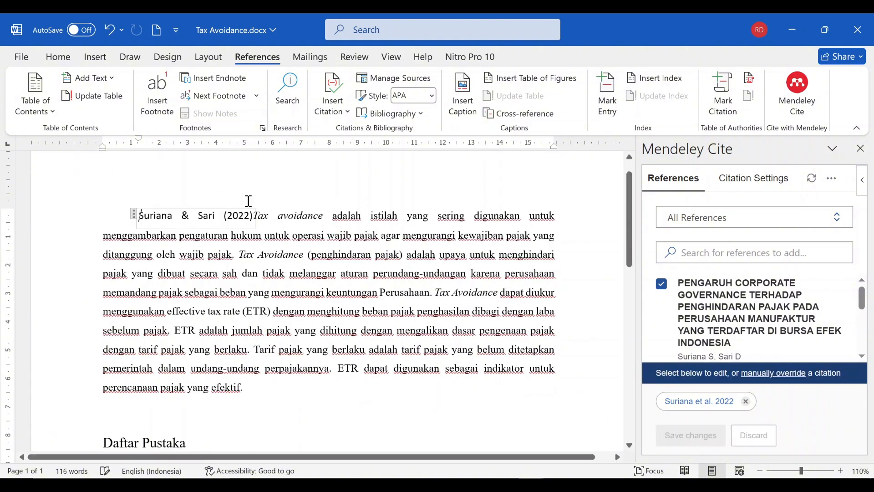
{"action": "left_click", "coordinate": [260, 215]}
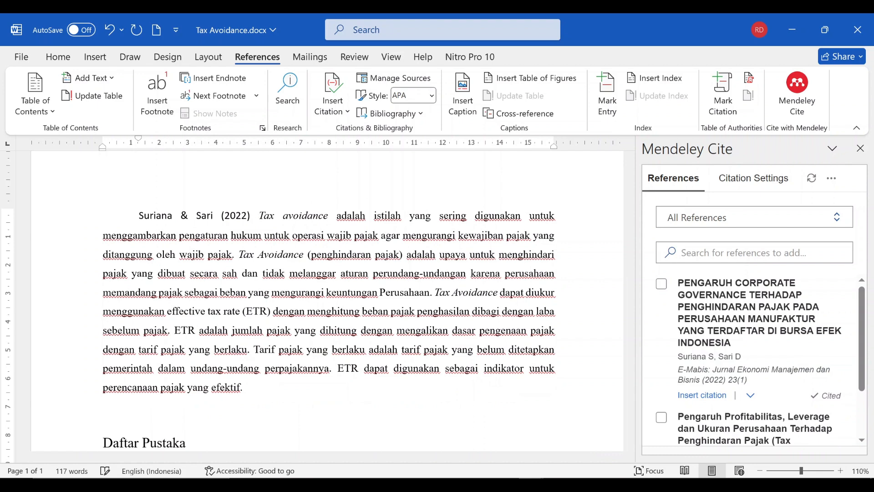
- Change 'Tax' to lowercase 'tax' and start the paragraph with 'Menurut'
{"action": "key", "text": "Delete"}
{"action": "type", "text": "t"}
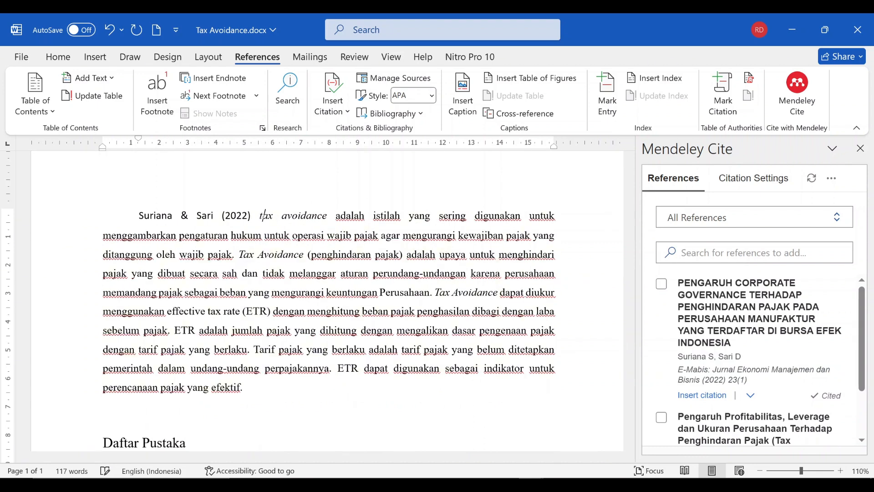
{"action": "left_click", "coordinate": [111, 215]}
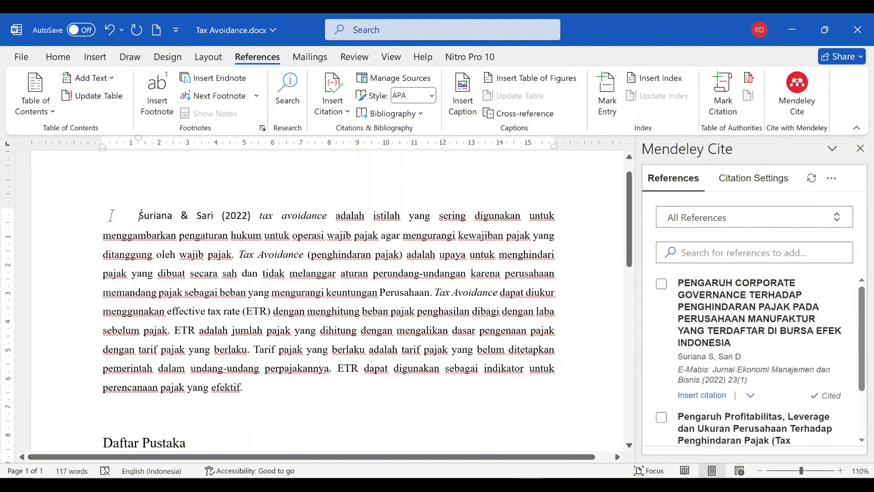
{"action": "type", "text": "Menurut"}
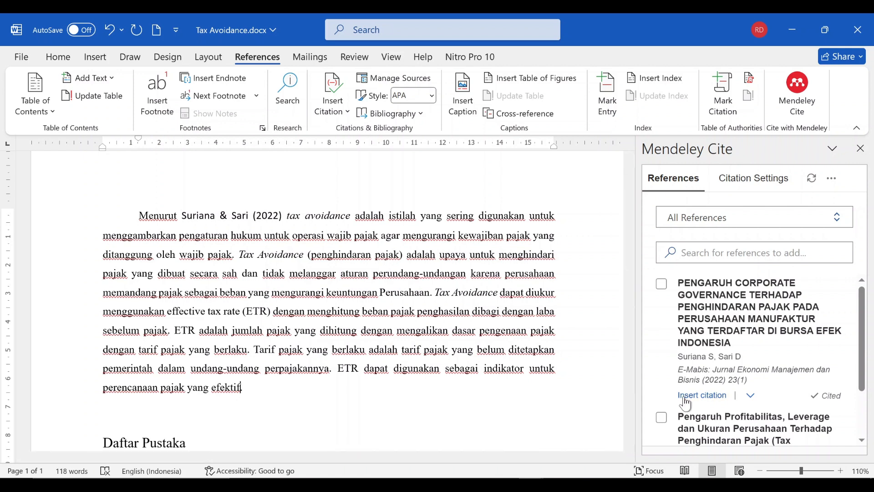
- Insert a parenthetical citation of the Sulaeman 2021 reference after 'efektif'
{"action": "scroll", "coordinate": [677, 399], "scroll_direction": "down", "scroll_amount": 2}
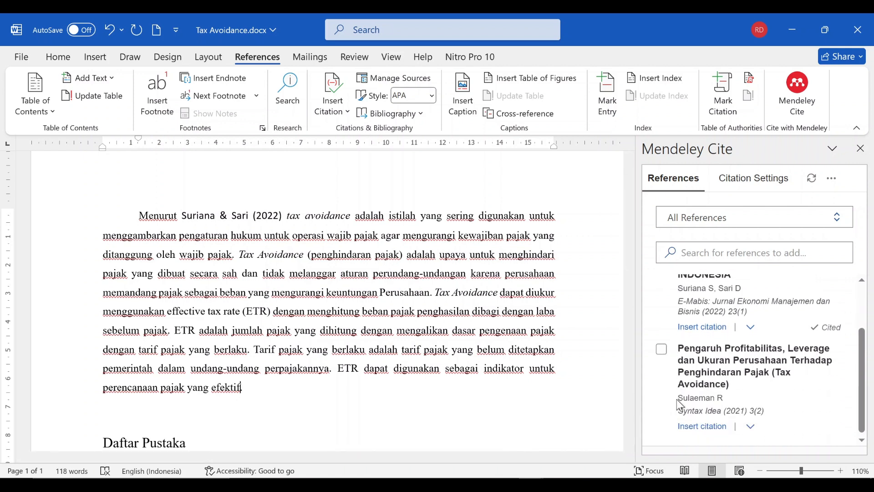
{"action": "left_click", "coordinate": [661, 349]}
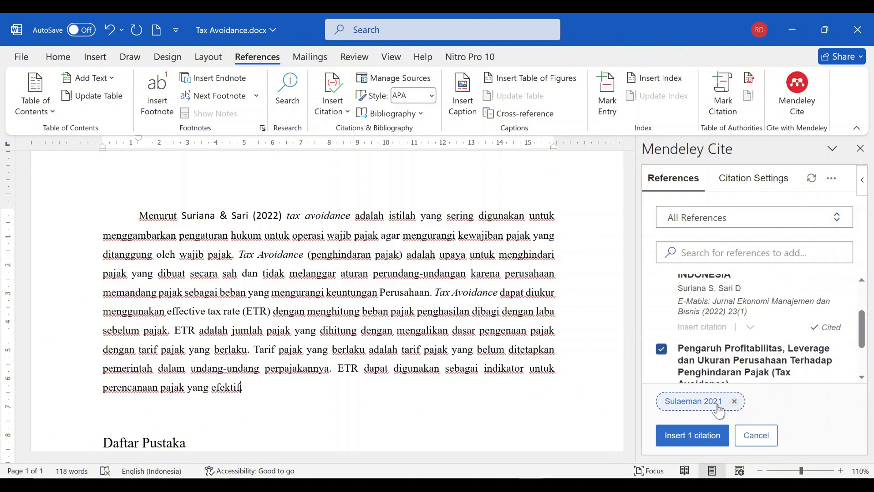
{"action": "left_click", "coordinate": [688, 409]}
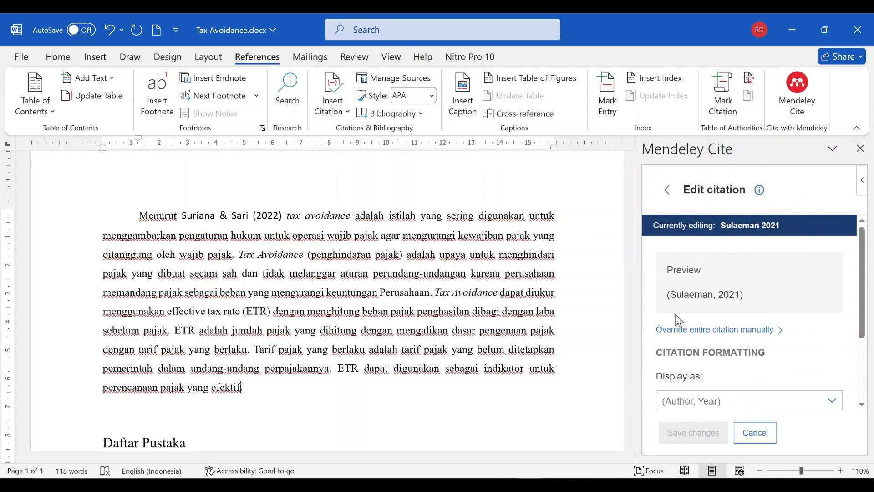
{"action": "left_click", "coordinate": [759, 443]}
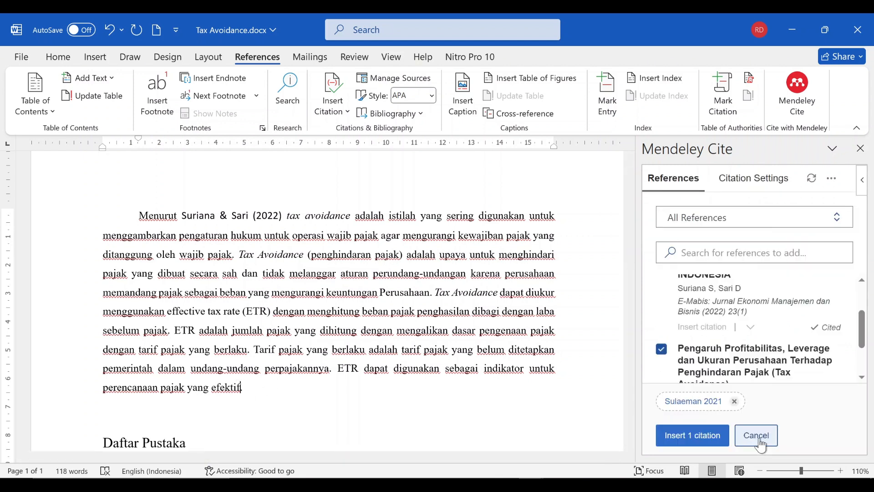
{"action": "left_click", "coordinate": [687, 441]}
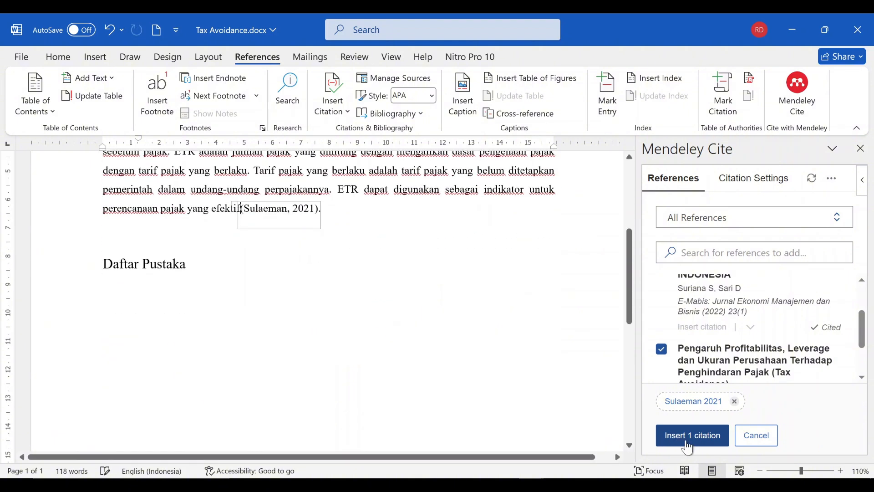
{"action": "left_click", "coordinate": [334, 209]}
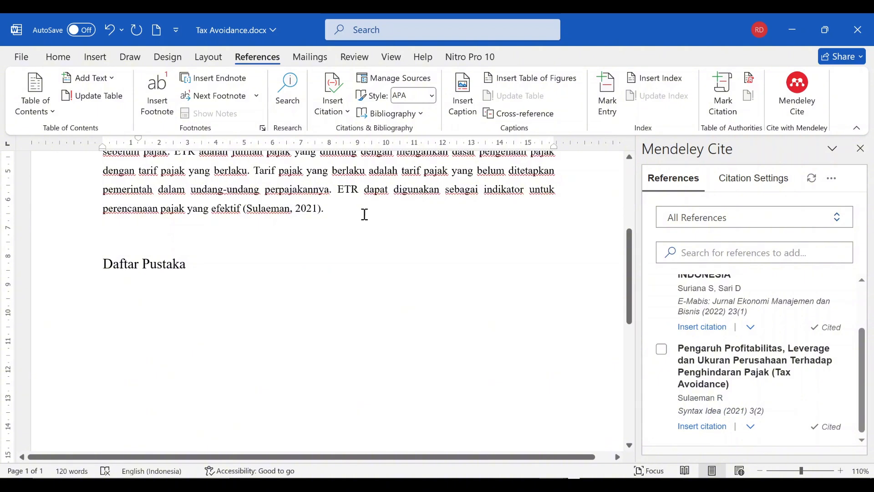
{"action": "scroll", "coordinate": [365, 214], "scroll_direction": "up", "scroll_amount": 5}
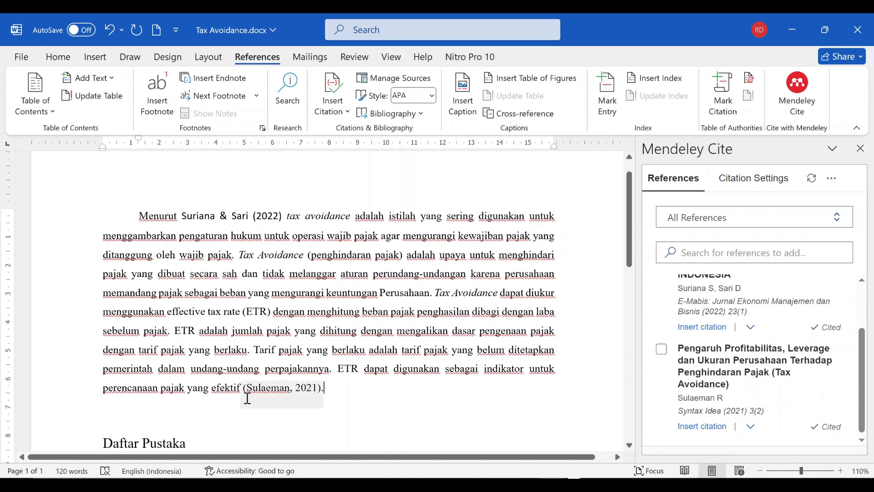
{"action": "left_click", "coordinate": [341, 404]}
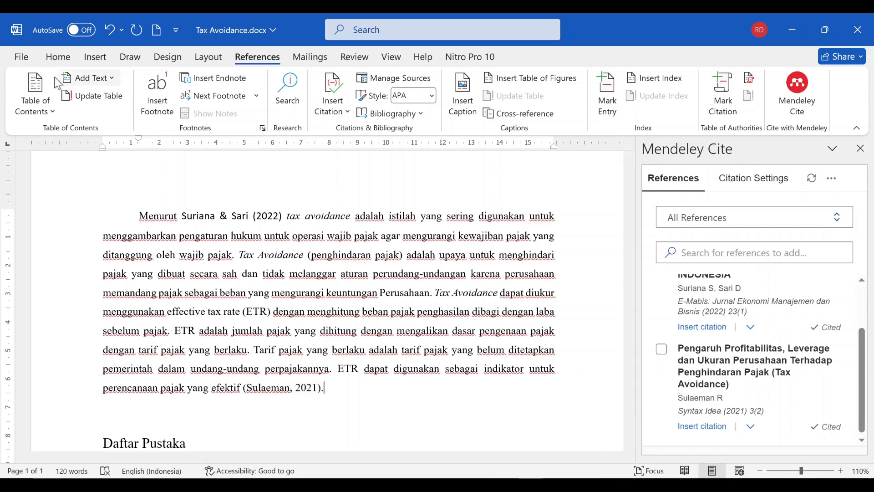
- Highlight the Suriana & Sari (2022) citation yellow and the Sulaeman, 2021 citation turquoise
{"action": "left_click", "coordinate": [57, 58]}
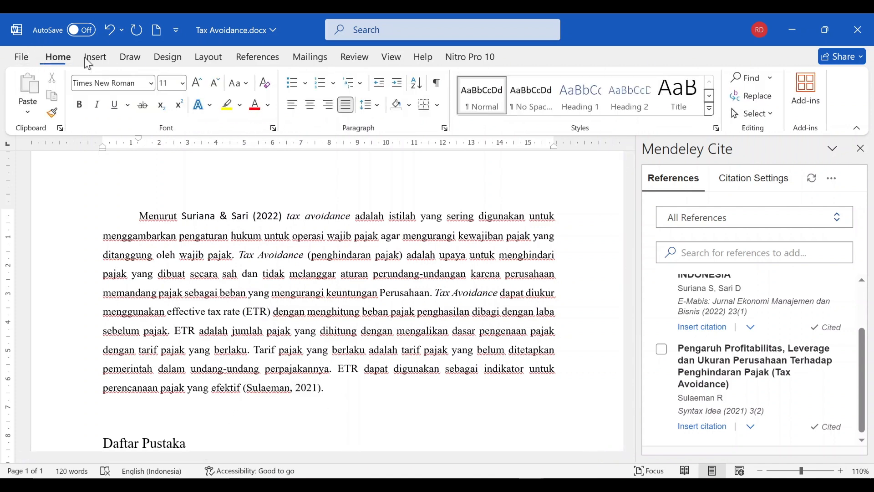
{"action": "left_click", "coordinate": [232, 108]}
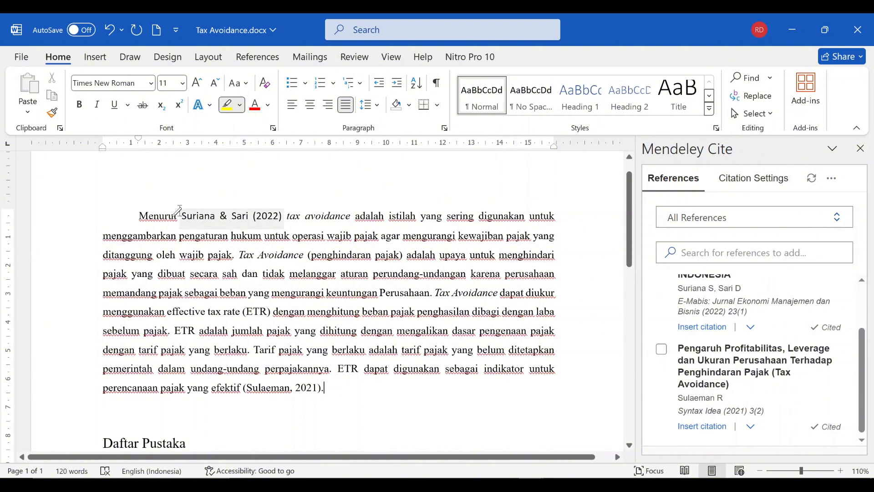
{"action": "left_click_drag", "start_coordinate": [182, 218], "coordinate": [275, 211]}
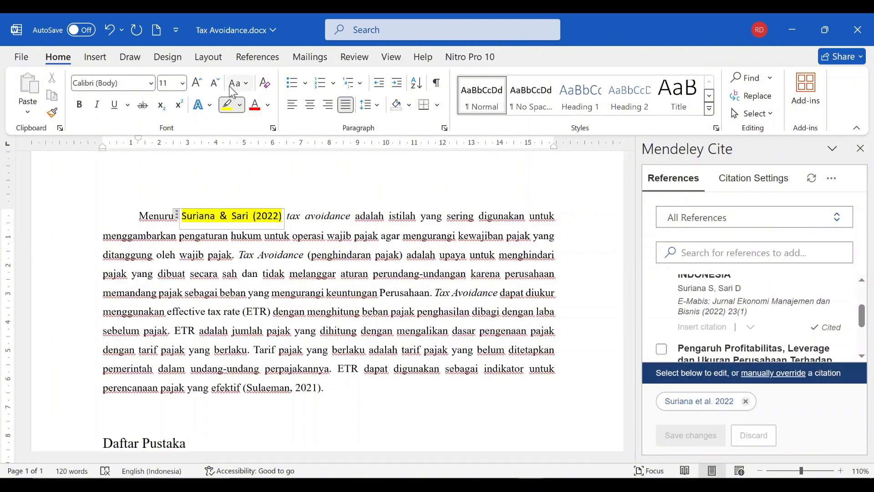
{"action": "left_click", "coordinate": [240, 105]}
{"action": "left_click", "coordinate": [273, 151]}
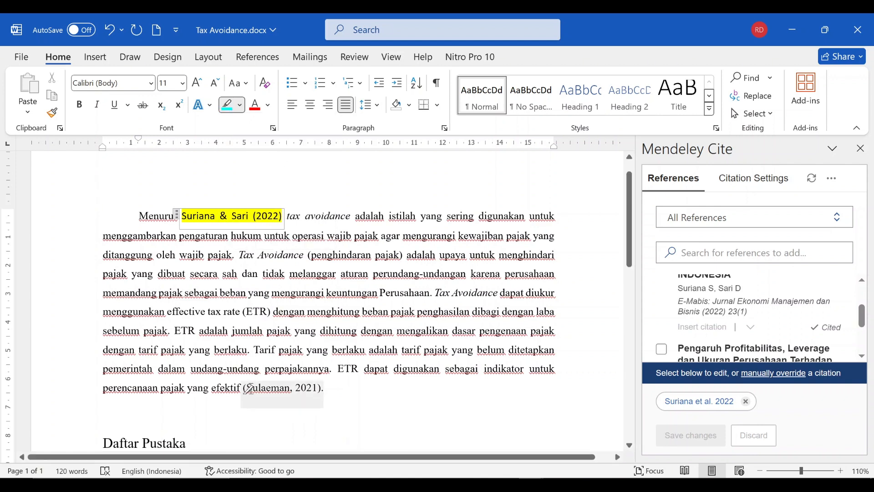
{"action": "left_click_drag", "start_coordinate": [249, 389], "coordinate": [317, 391]}
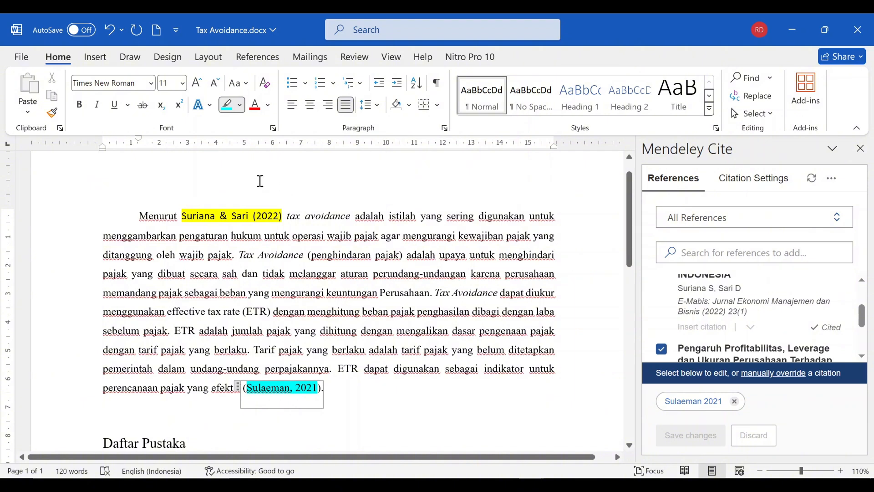
{"action": "left_click", "coordinate": [226, 106]}
- Place the cursor on the empty line below the Daftar Pustaka heading
{"action": "left_click", "coordinate": [355, 386]}
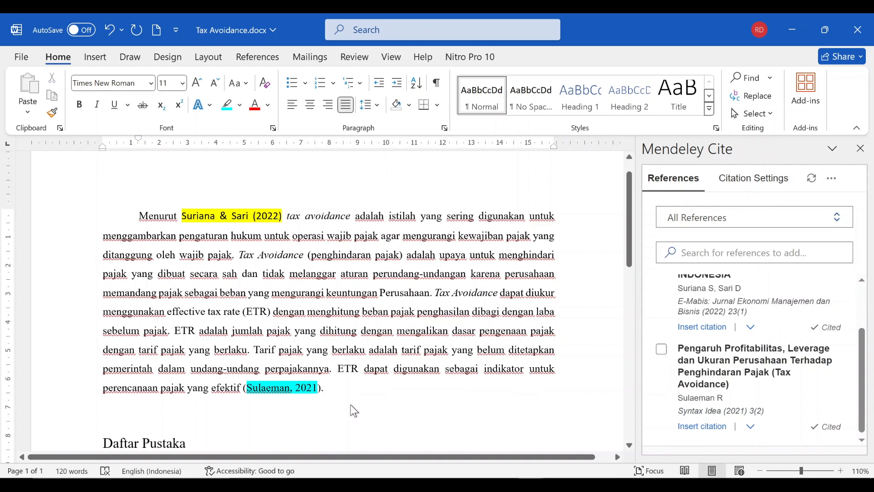
{"action": "scroll", "coordinate": [354, 411], "scroll_direction": "down", "scroll_amount": 1}
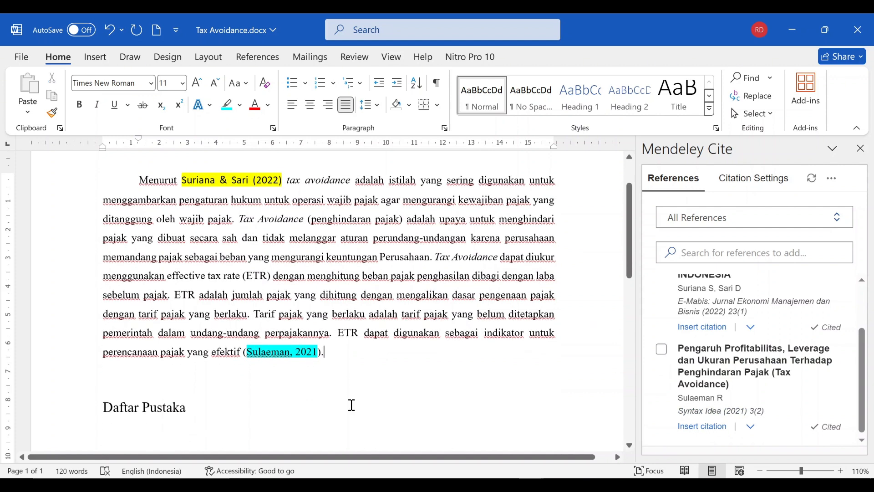
{"action": "double_click", "coordinate": [111, 432]}
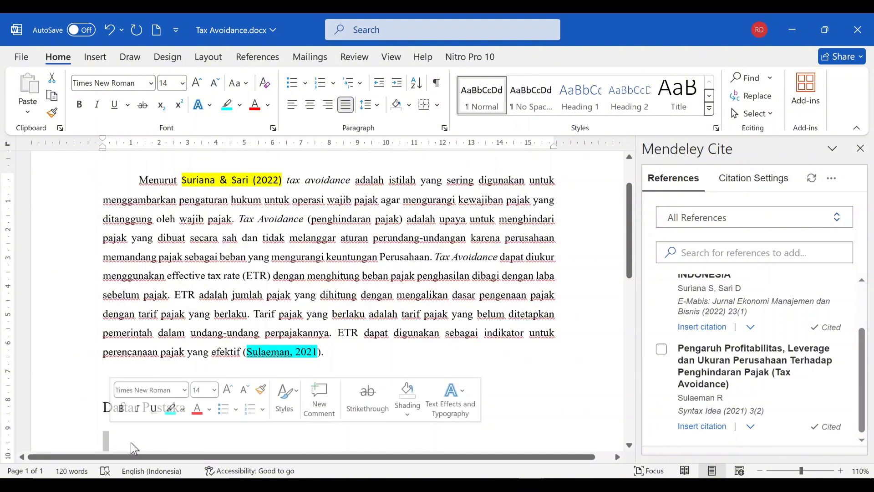
{"action": "left_click", "coordinate": [131, 441]}
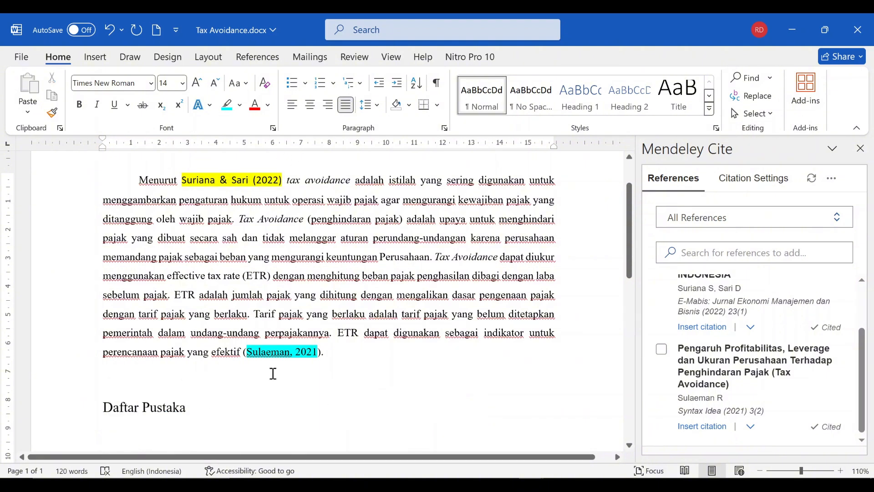
{"action": "scroll", "coordinate": [273, 371], "scroll_direction": "down", "scroll_amount": 2}
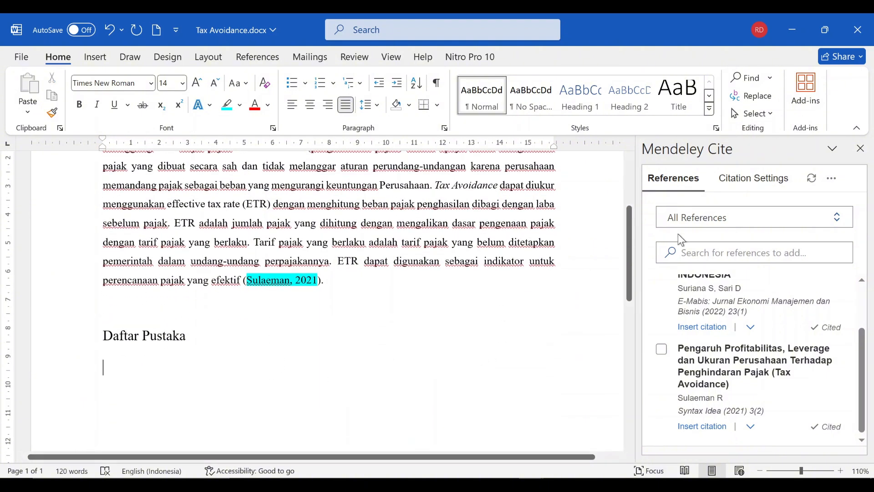
- Insert a bibliography of the two cited references with Mendeley Cite's Insert Bibliography
{"action": "left_click", "coordinate": [832, 179]}
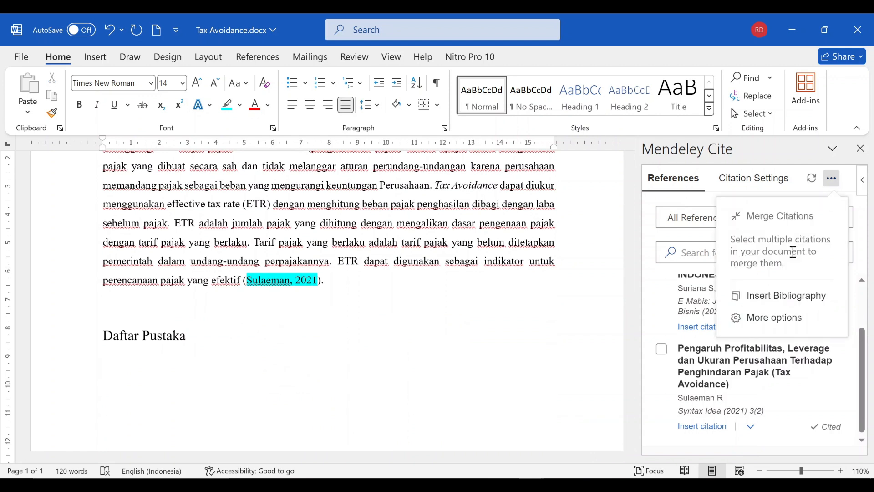
{"action": "left_click", "coordinate": [801, 301]}
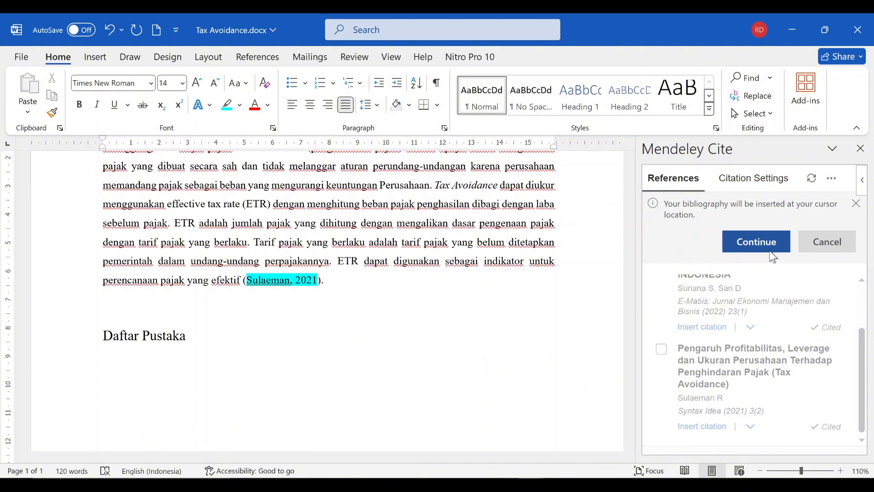
{"action": "left_click", "coordinate": [769, 251]}
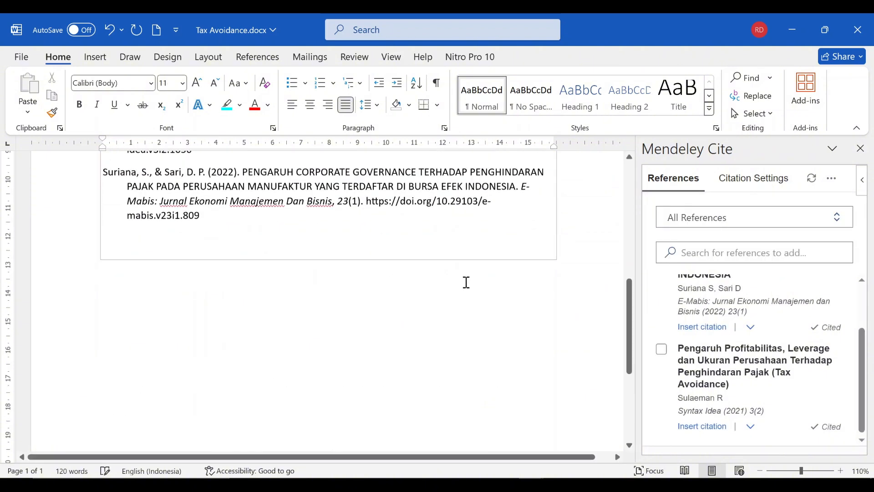
{"action": "scroll", "coordinate": [467, 282], "scroll_direction": "up", "scroll_amount": 4}
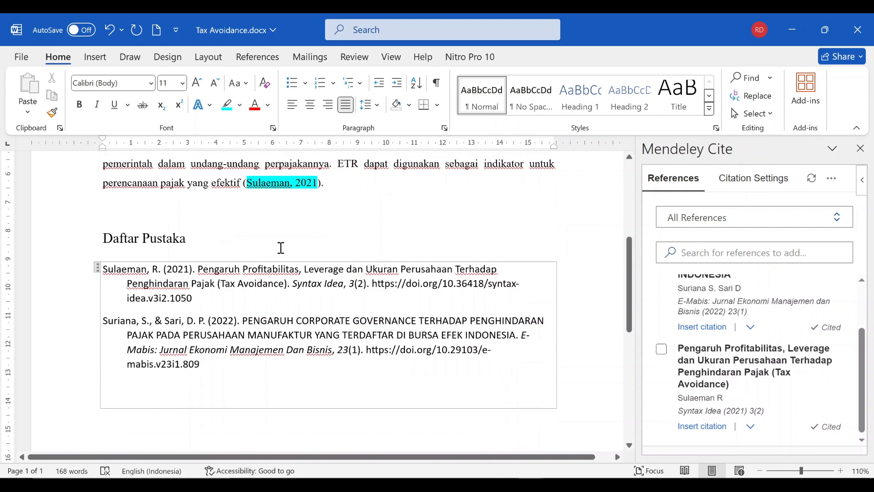
{"action": "scroll", "coordinate": [281, 247], "scroll_direction": "up", "scroll_amount": 4}
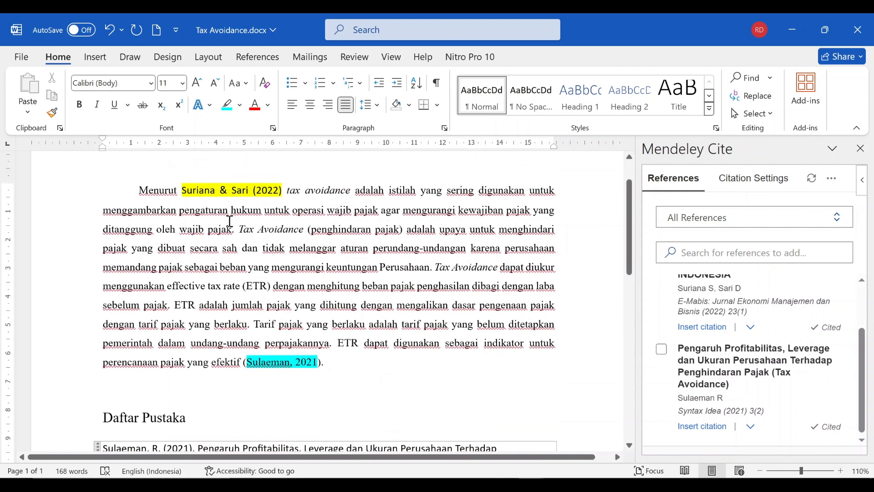
{"action": "scroll", "coordinate": [306, 290], "scroll_direction": "down", "scroll_amount": 3}
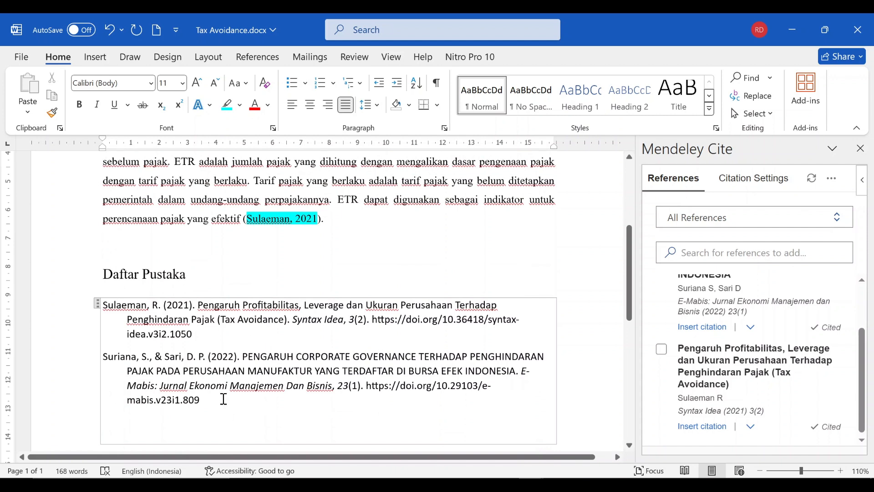
- Format the bibliography entries in Times New Roman, size 12
{"action": "left_click_drag", "start_coordinate": [223, 396], "coordinate": [101, 299]}
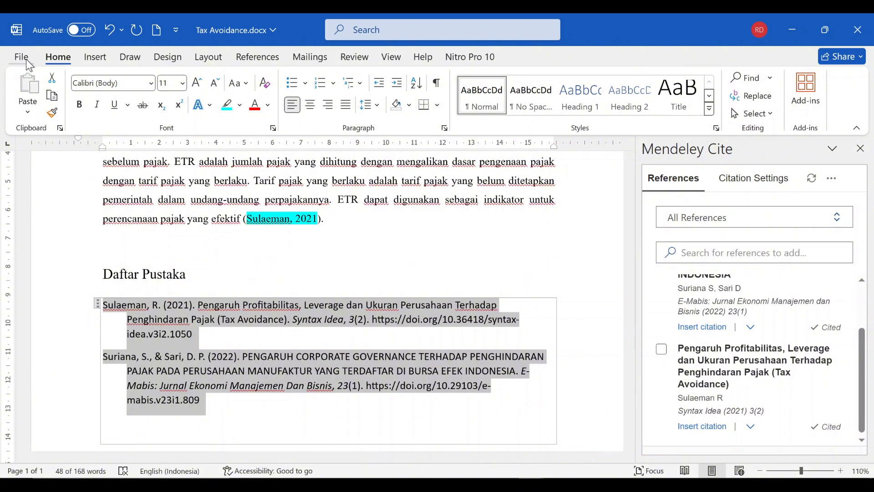
{"action": "left_click", "coordinate": [151, 83]}
{"action": "left_click", "coordinate": [164, 185]}
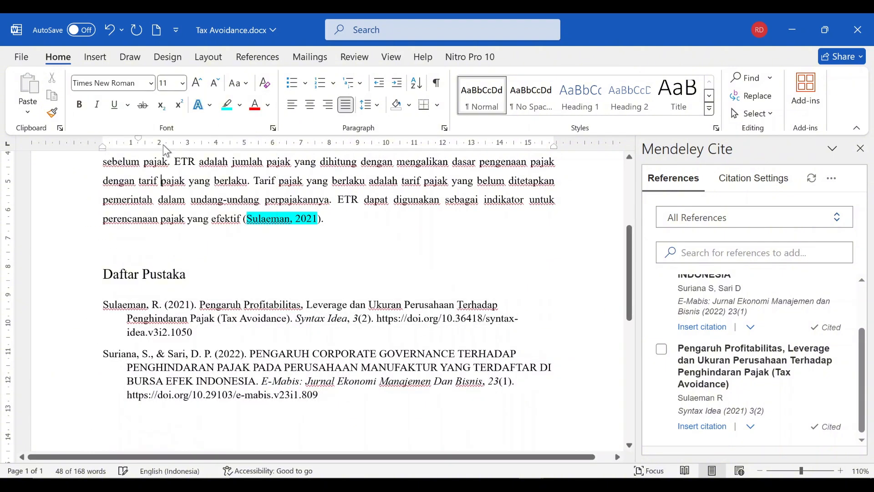
{"action": "left_click", "coordinate": [164, 186]}
{"action": "left_click", "coordinate": [182, 83]}
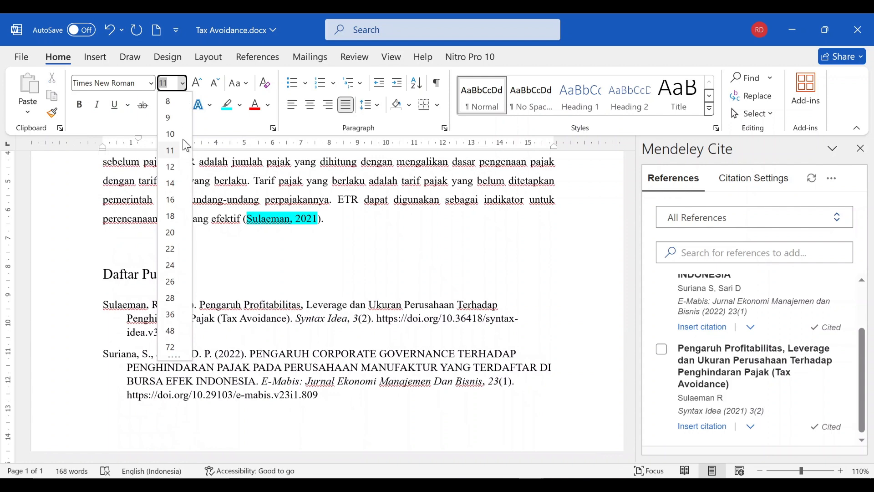
{"action": "left_click", "coordinate": [172, 167]}
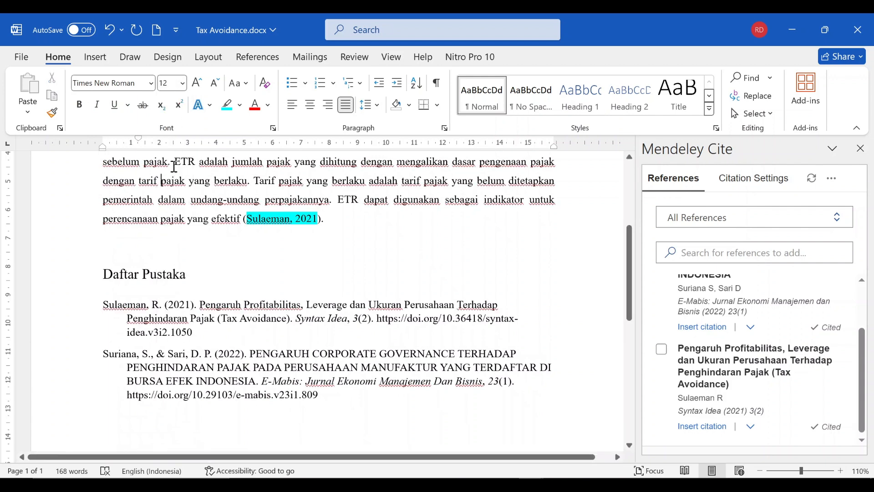
- Justify the Daftar Pustaka entries
{"action": "left_click_drag", "start_coordinate": [324, 403], "coordinate": [101, 304]}
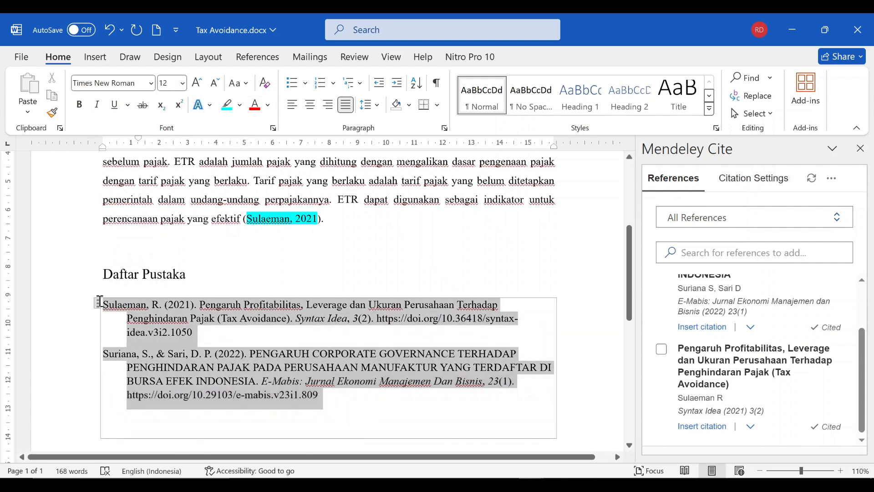
{"action": "left_click", "coordinate": [345, 107]}
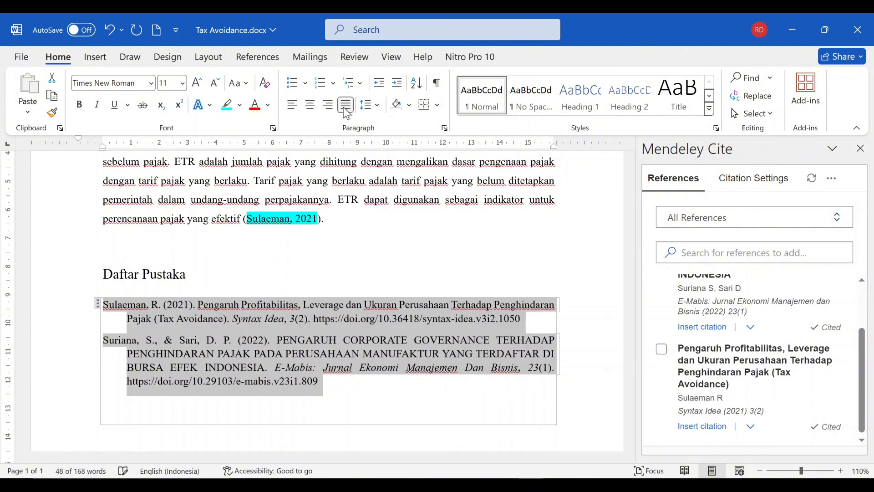
{"action": "left_click", "coordinate": [426, 265]}
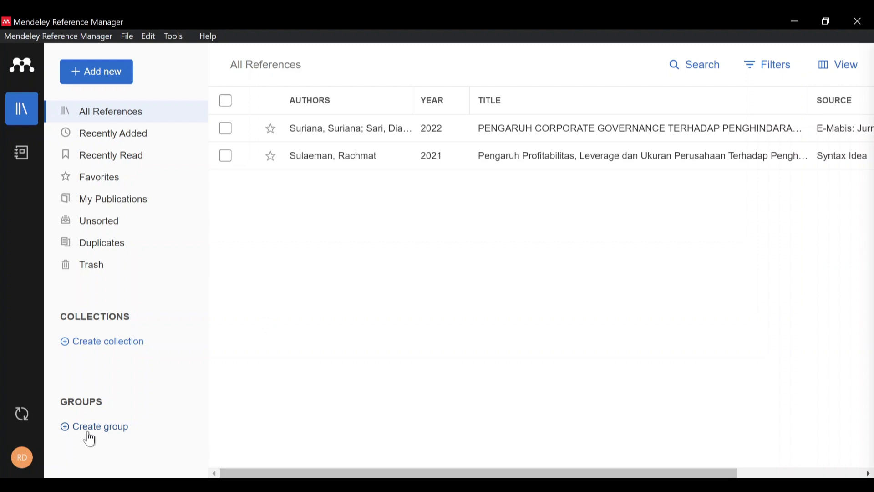
- Create a new Mendeley group named 'Pajak 2024' and bring up its actions menu
{"action": "left_click", "coordinate": [90, 437]}
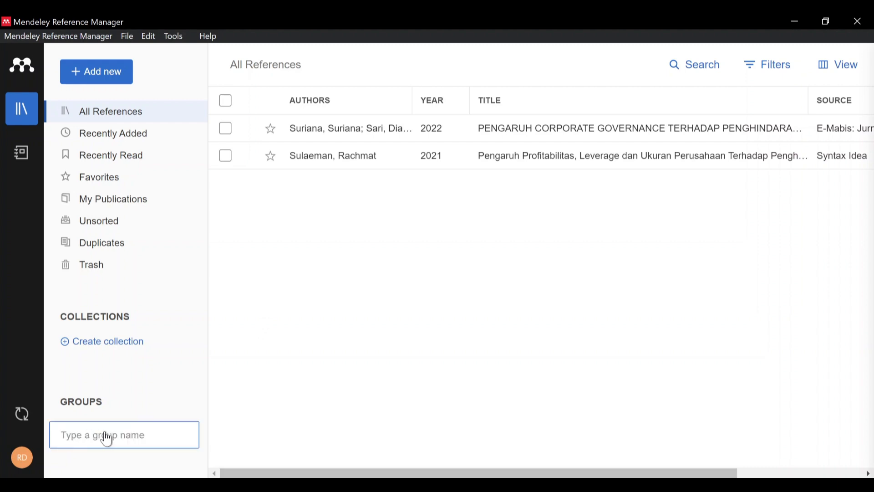
{"action": "type", "text": "Pajak"}
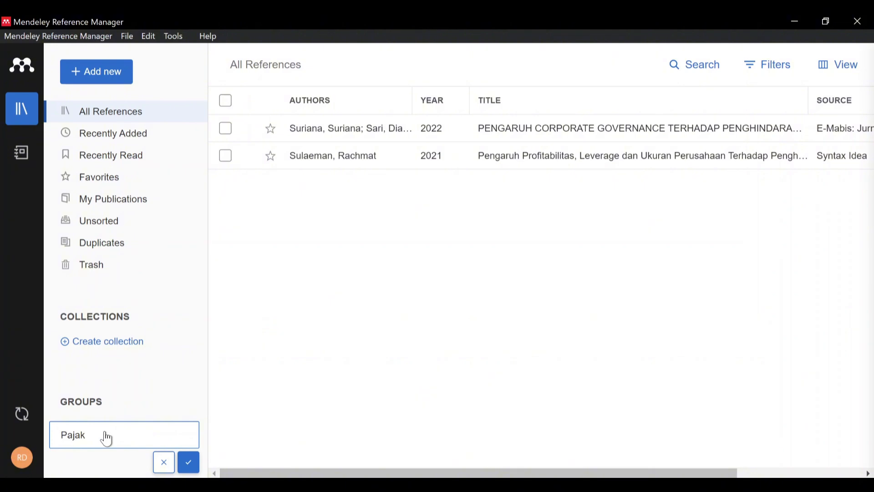
{"action": "type", "text": " 2024"}
{"action": "left_click", "coordinate": [188, 462]}
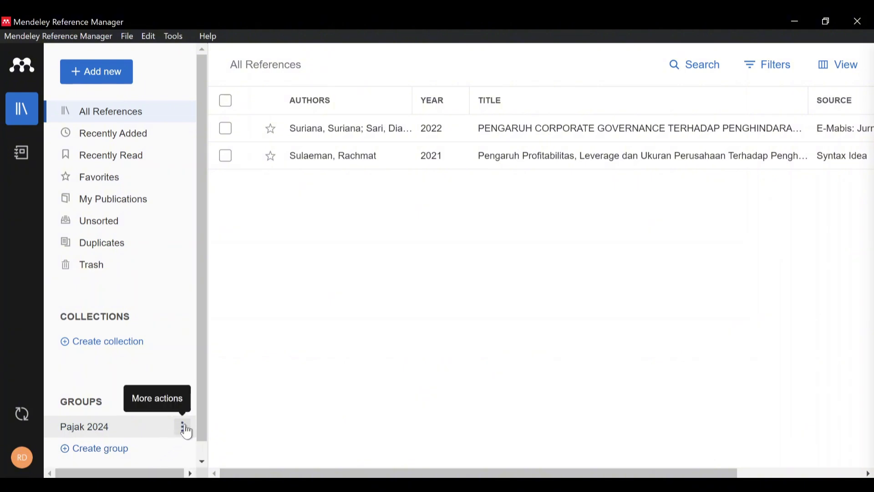
{"action": "left_click", "coordinate": [184, 428]}
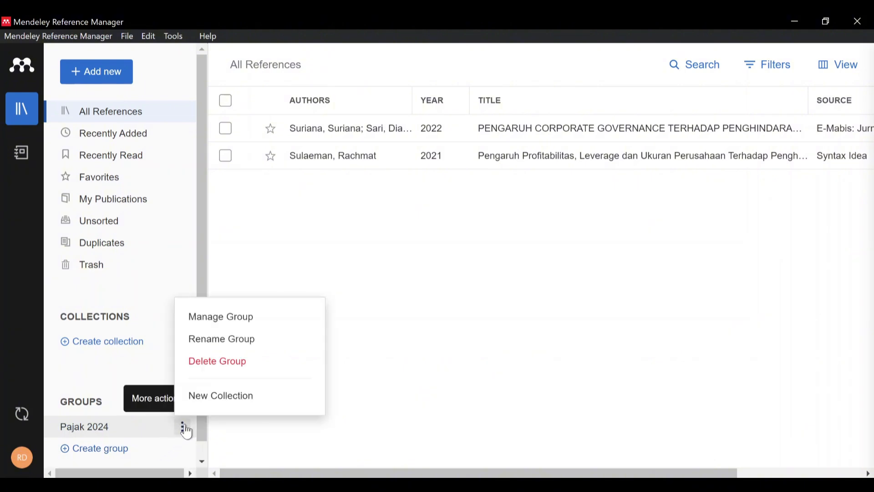
- Invite two members to Pajak 2024 by e-mail address and confirm both appear as pending invites
{"action": "left_click", "coordinate": [223, 319]}
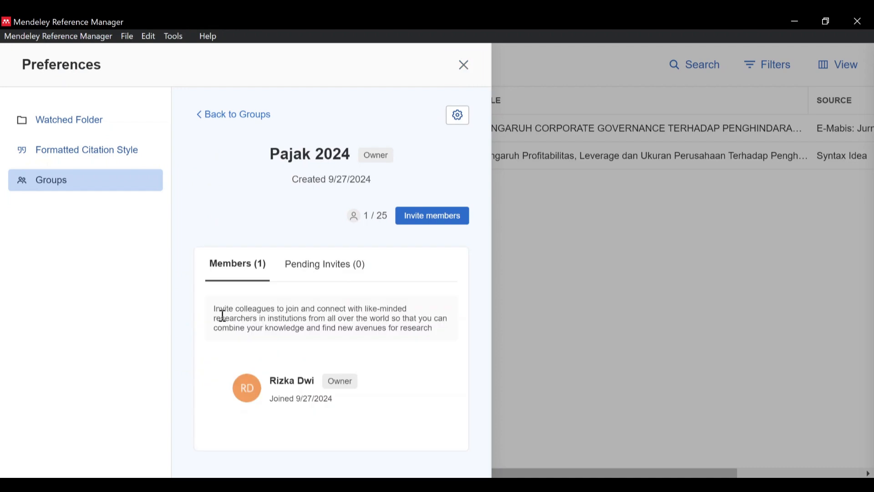
{"action": "left_click", "coordinate": [457, 225]}
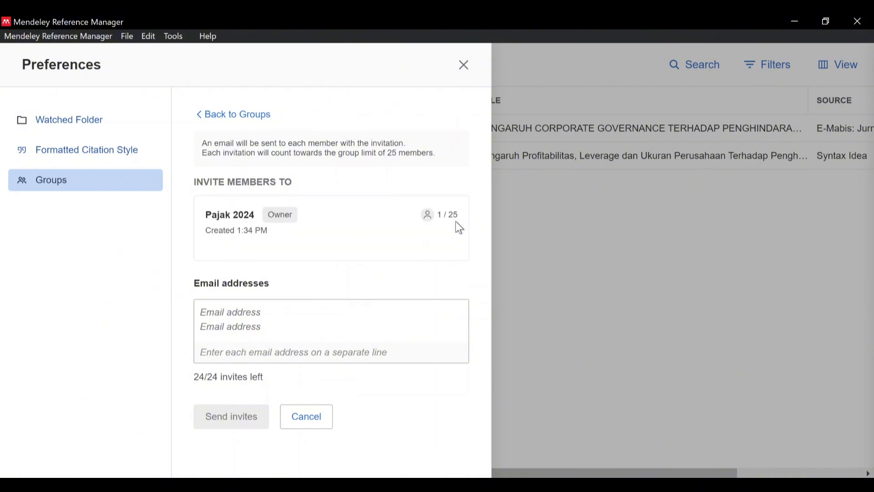
{"action": "left_click", "coordinate": [237, 308]}
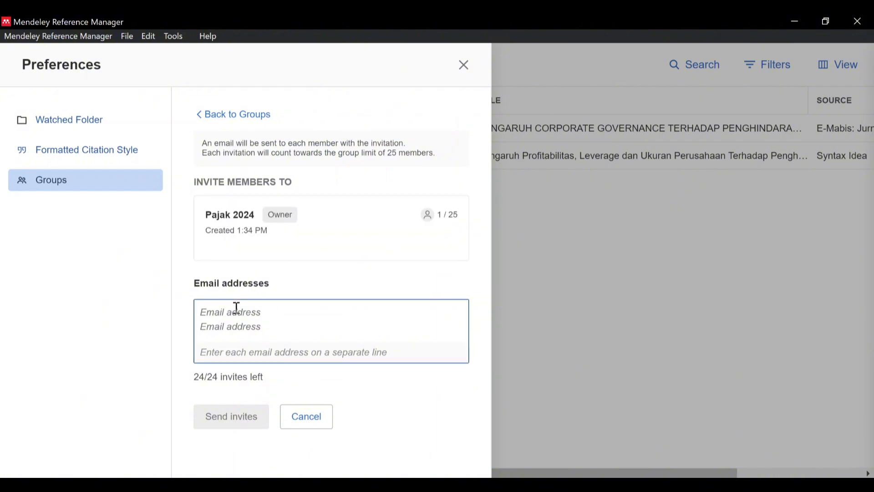
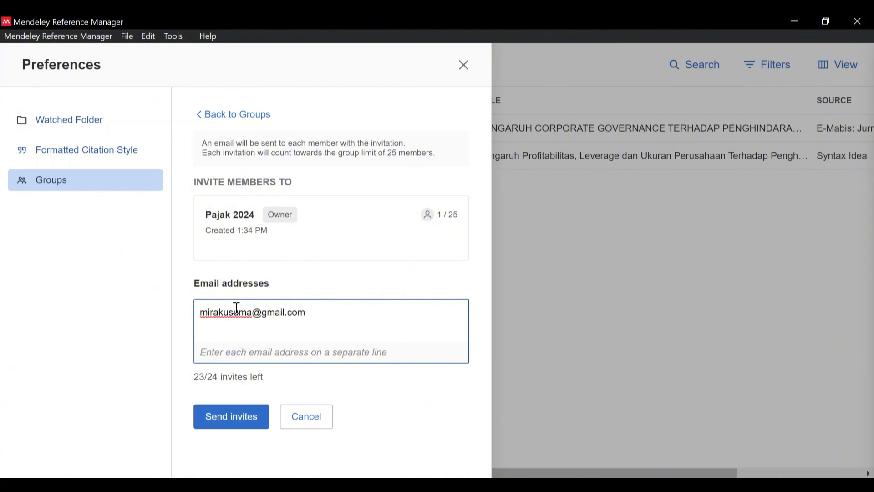
{"action": "key", "text": "Return"}
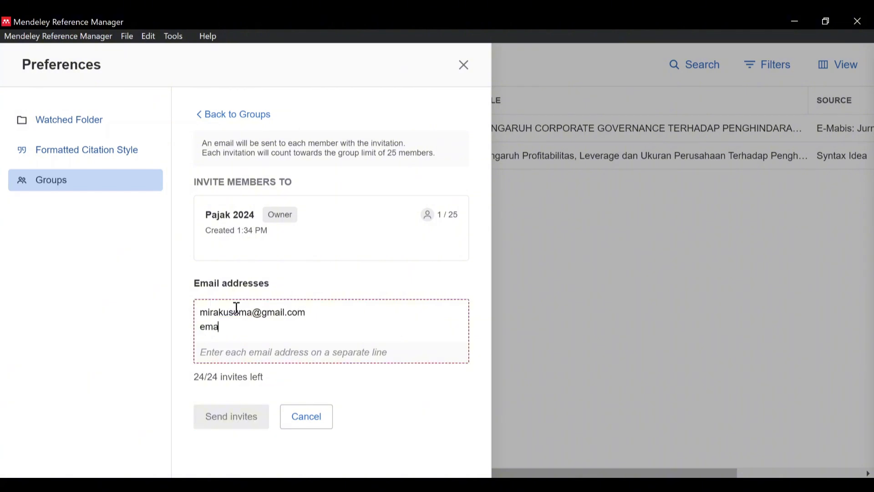
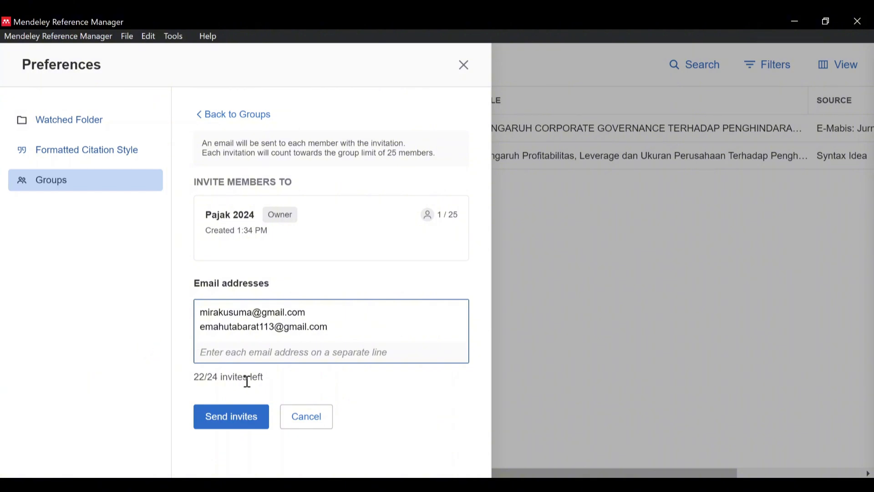
{"action": "left_click", "coordinate": [246, 430]}
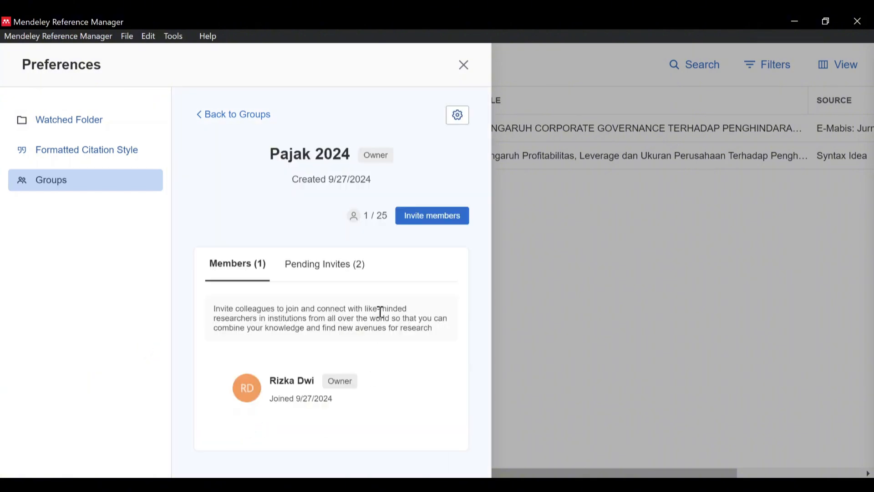
{"action": "left_click", "coordinate": [318, 279]}
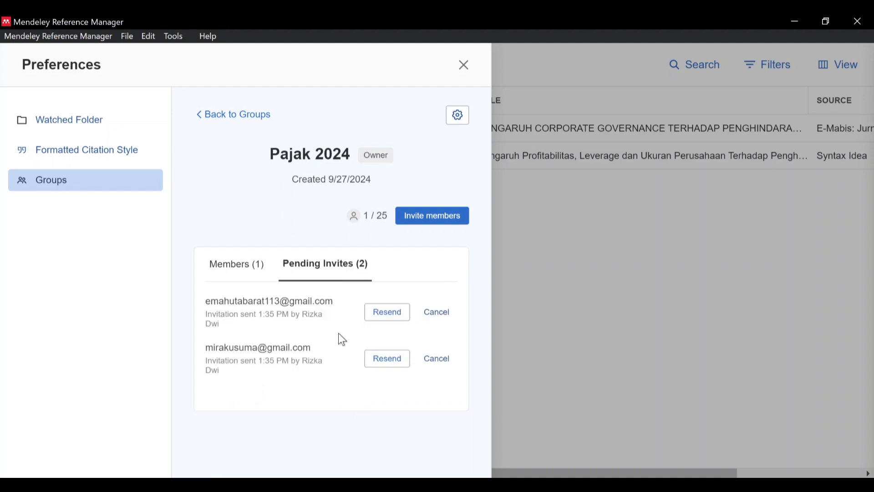
{"action": "left_click", "coordinate": [241, 281]}
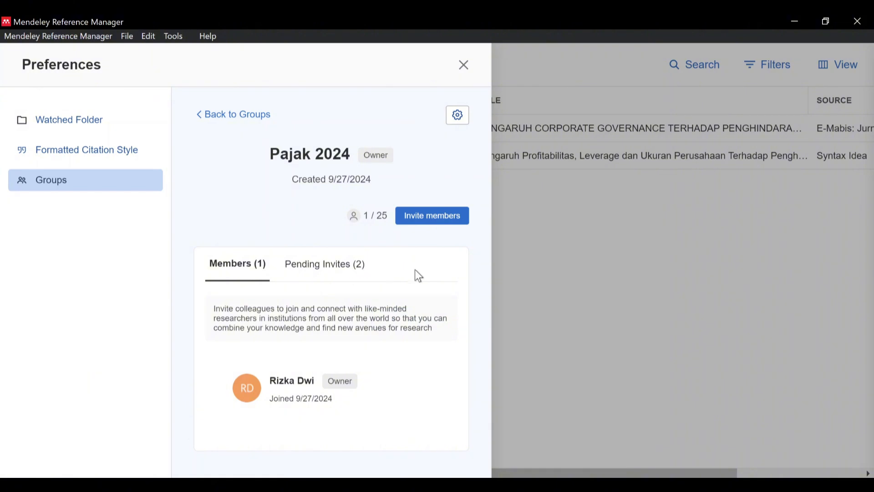
- Drag the 2022 Suriana corporate governance reference from All References into Pajak 2024 and verify it
{"action": "left_click", "coordinate": [466, 71]}
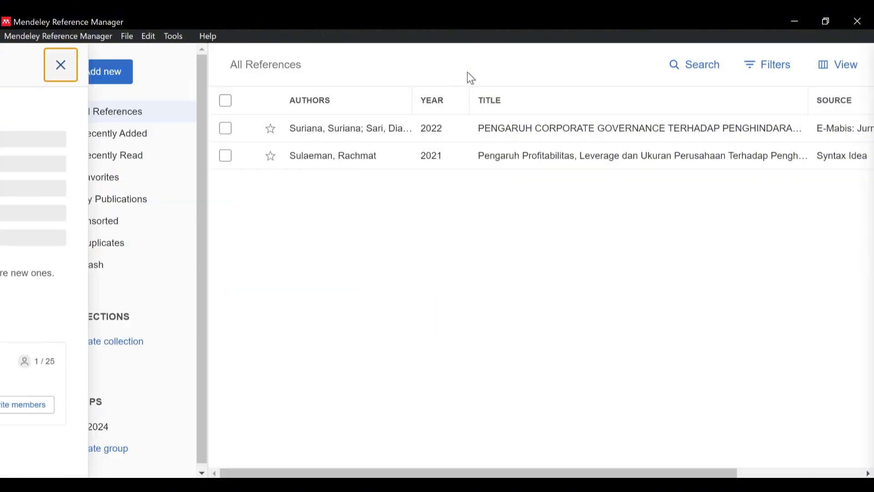
{"action": "left_click", "coordinate": [97, 435]}
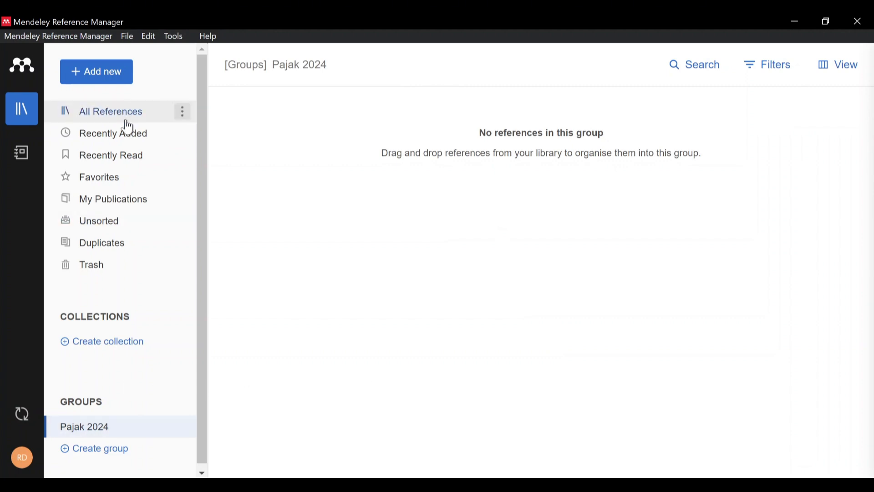
{"action": "left_click", "coordinate": [128, 122]}
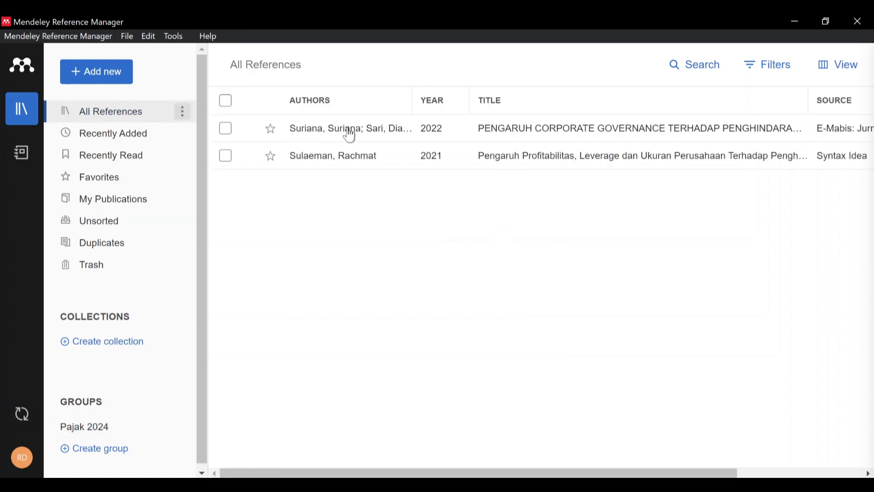
{"action": "left_click_drag", "start_coordinate": [350, 135], "coordinate": [87, 428]}
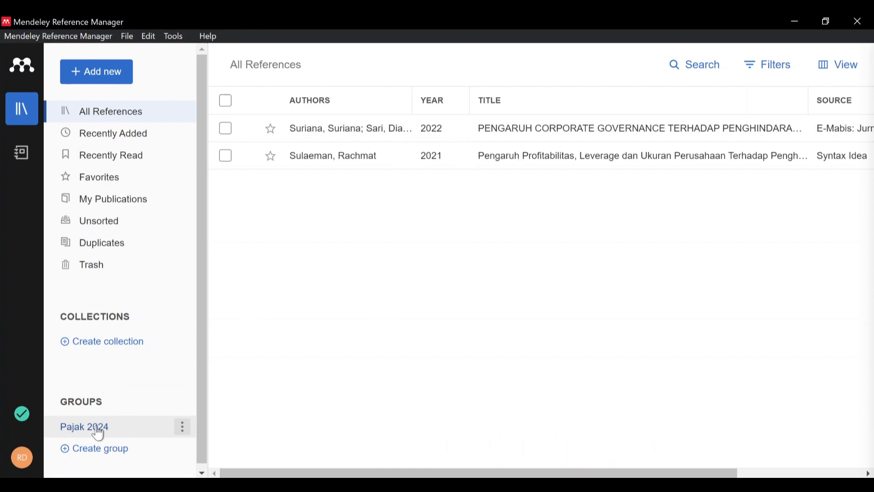
{"action": "left_click", "coordinate": [99, 435]}
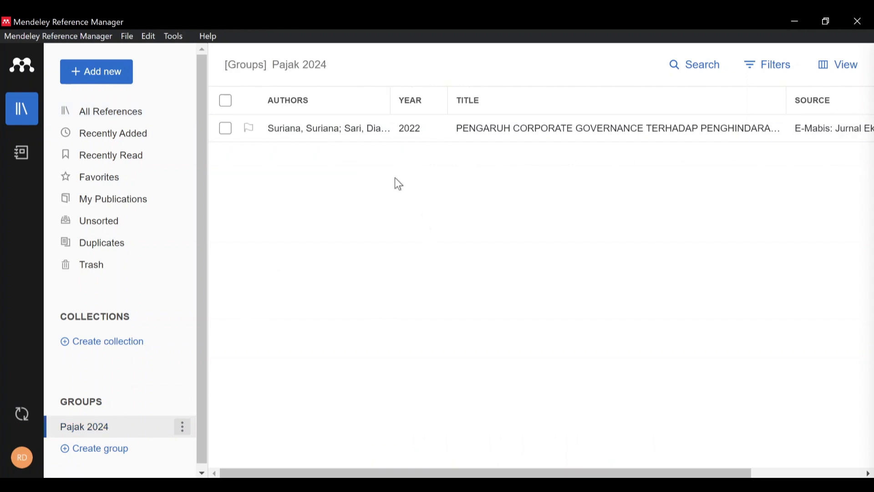